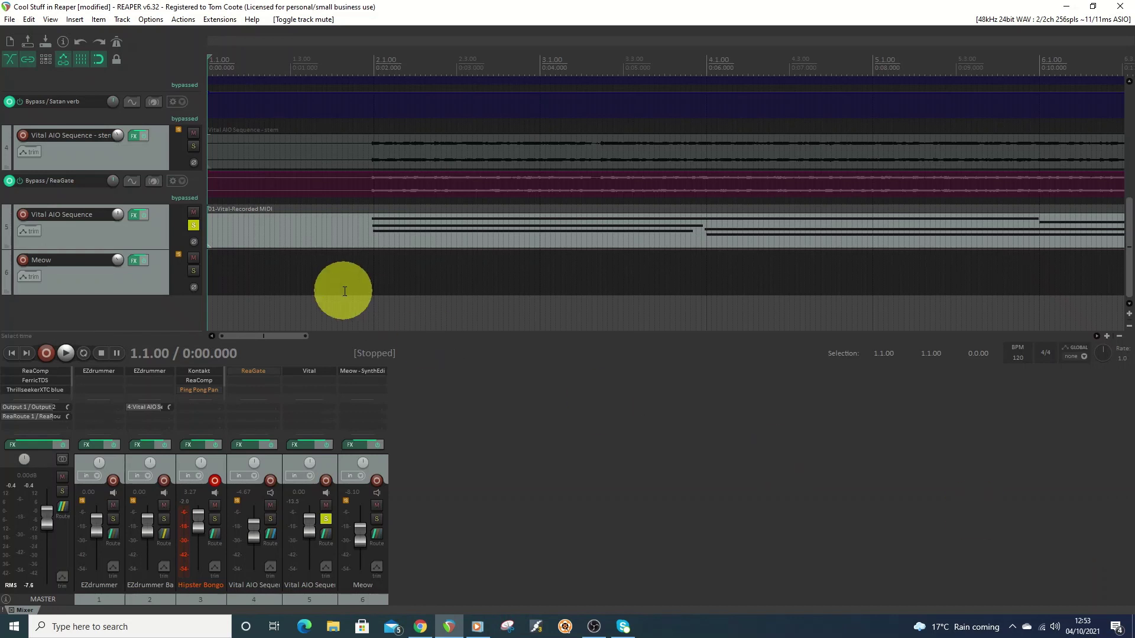
- Open the Vital synth on Vital AIO Sequence, play the sequence to hear it, then close it
click(133, 216)
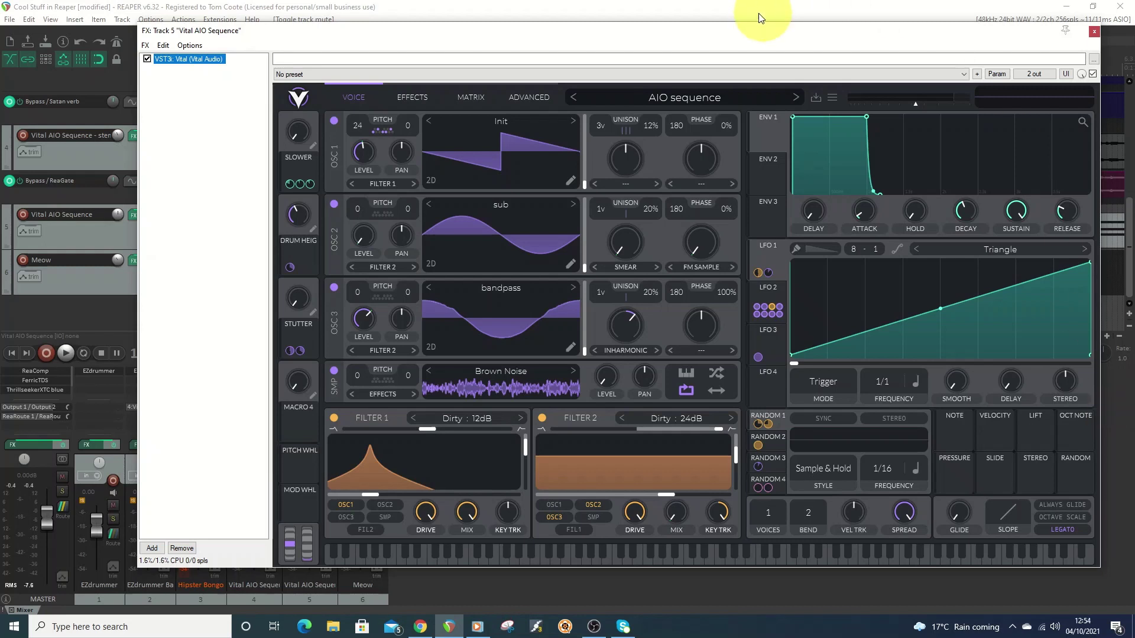
drag(654, 37, 738, 43)
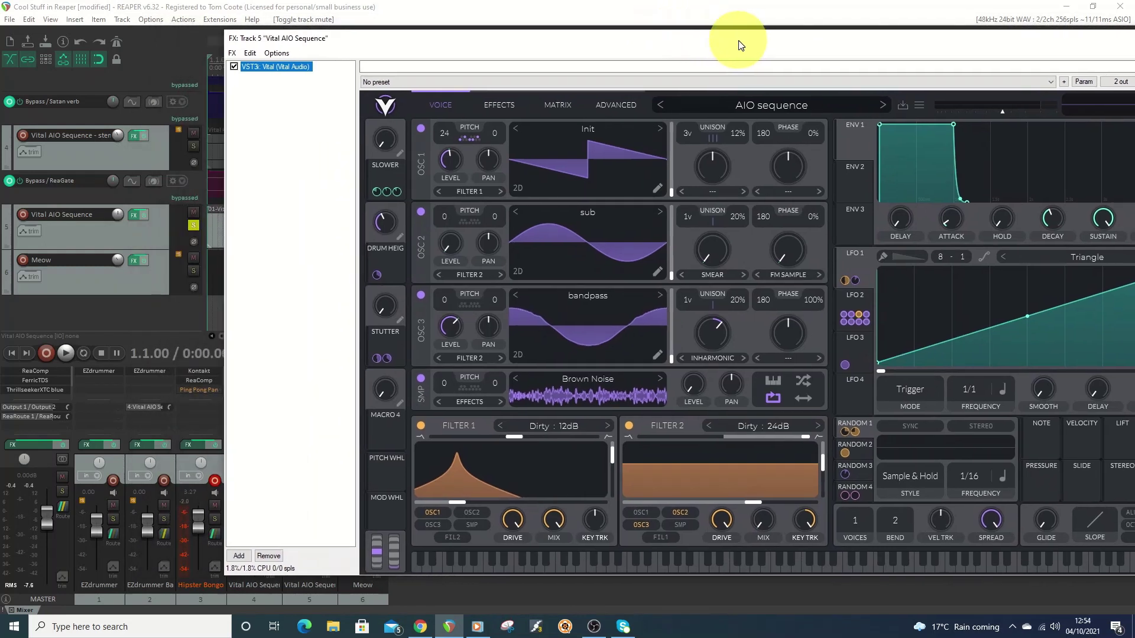
click(66, 353)
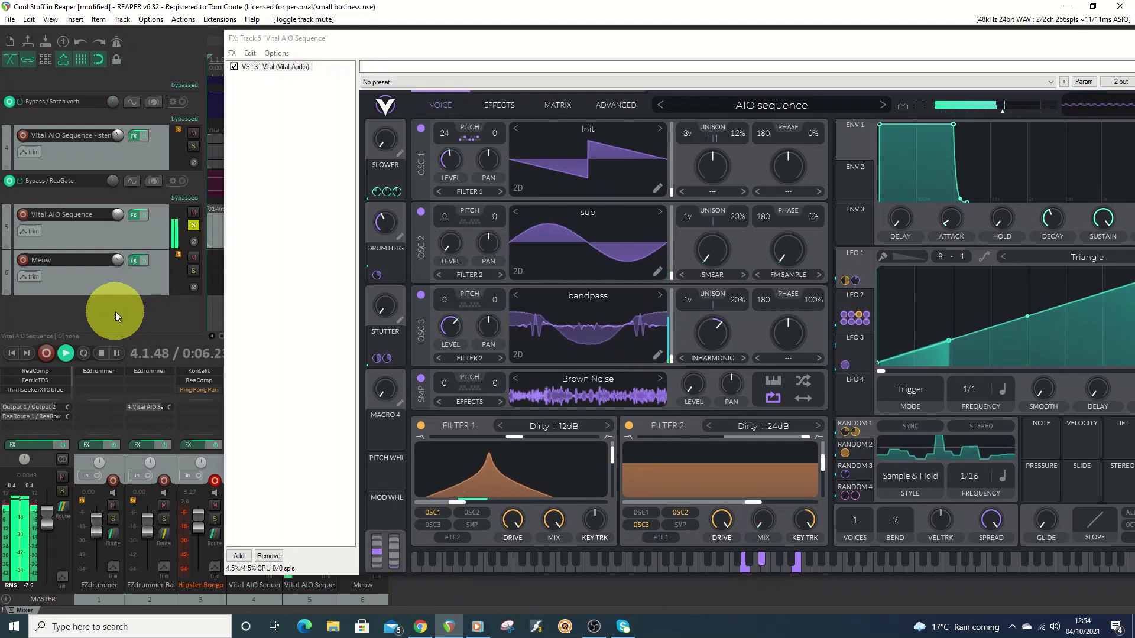
click(102, 352)
drag(1026, 49, 825, 60)
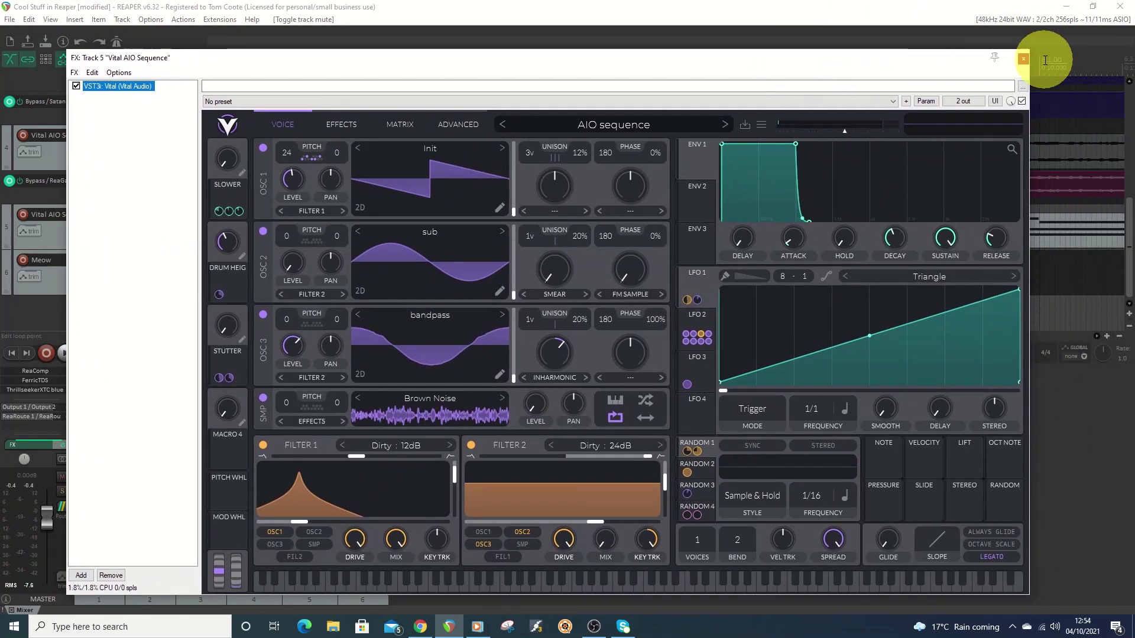
click(1023, 58)
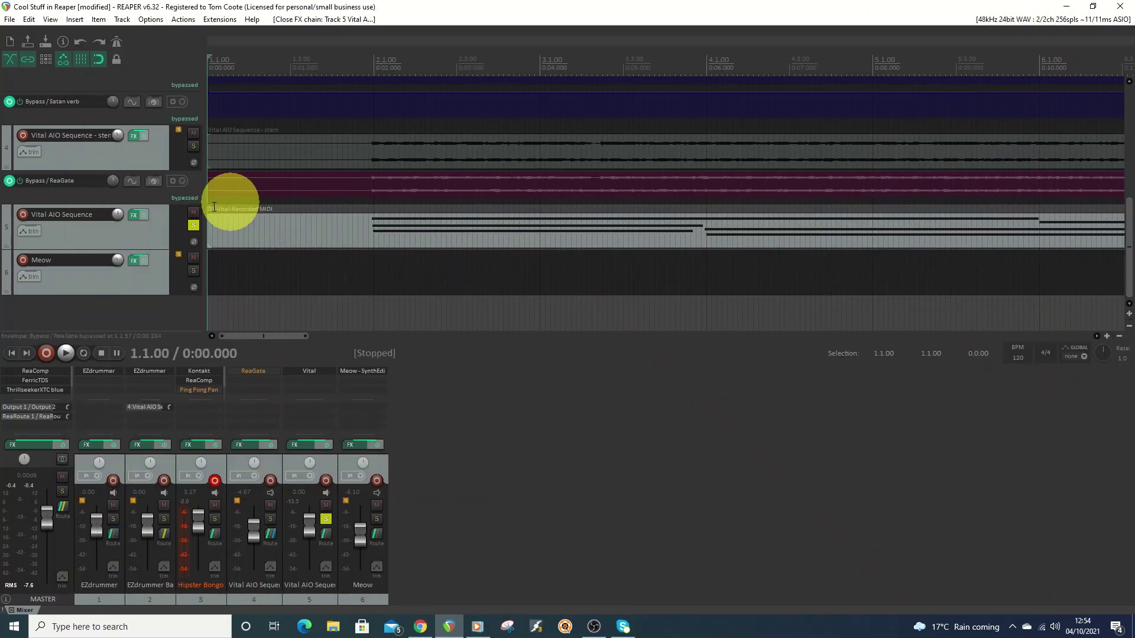
- Unsolo and mute the Vital AIO Sequence track, dismissing its track menu without rendering
click(192, 225)
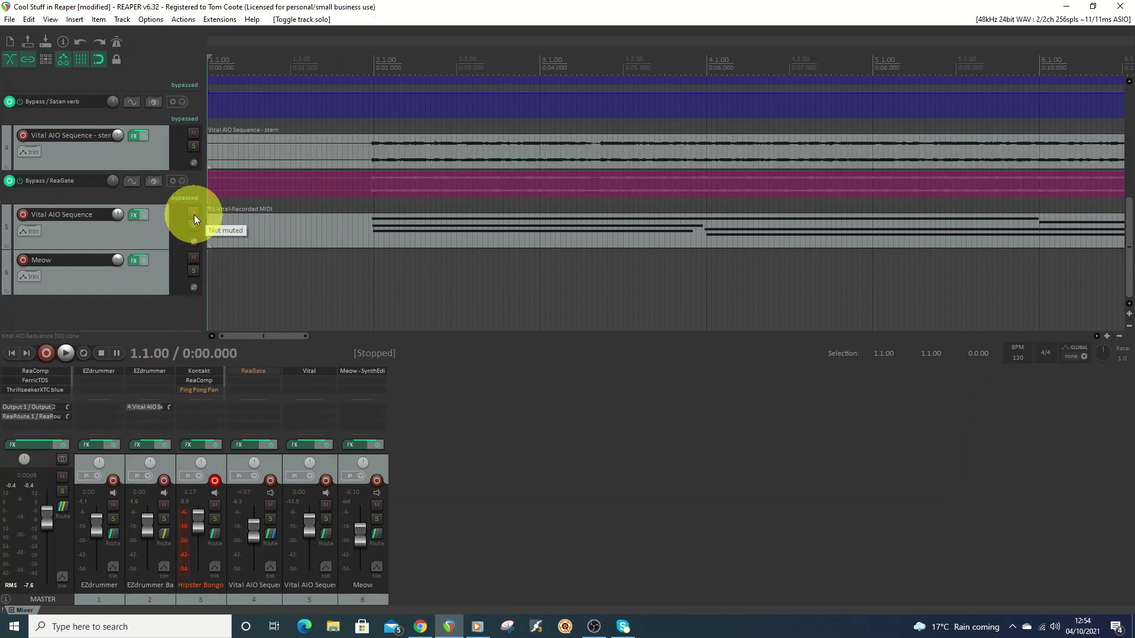
click(194, 213)
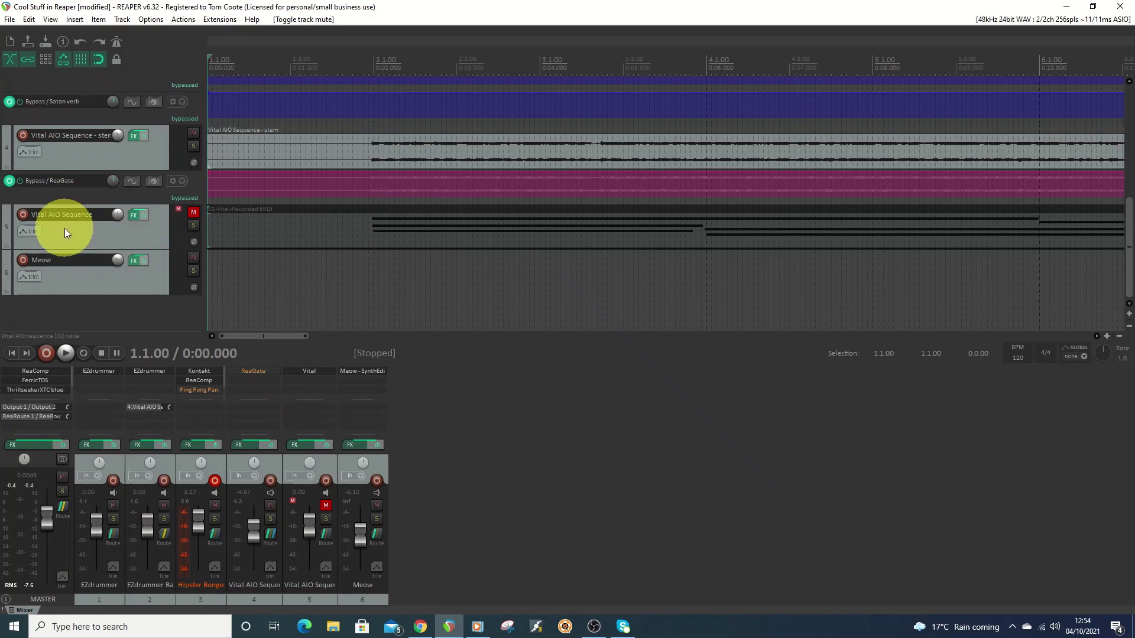
right_click(92, 230)
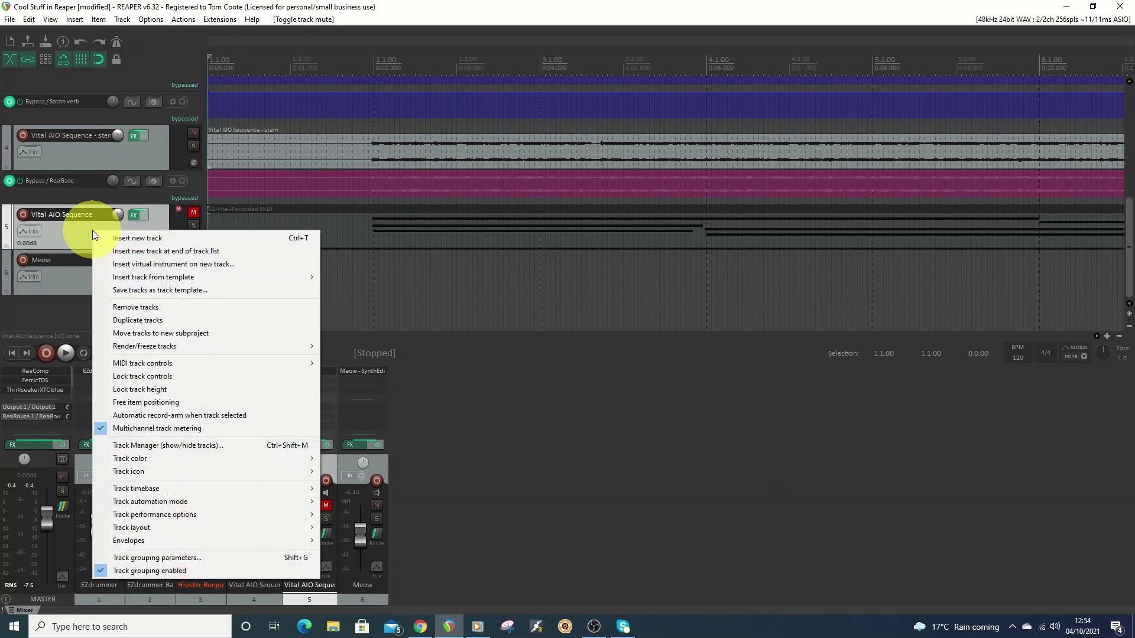
mouse_move(165, 363)
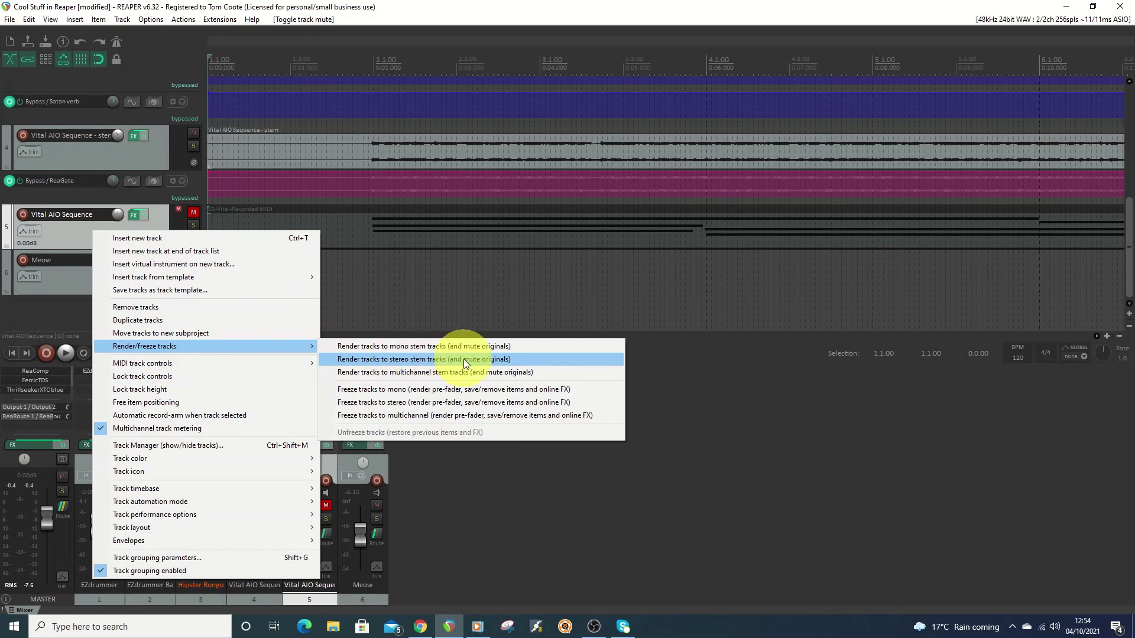
click(716, 383)
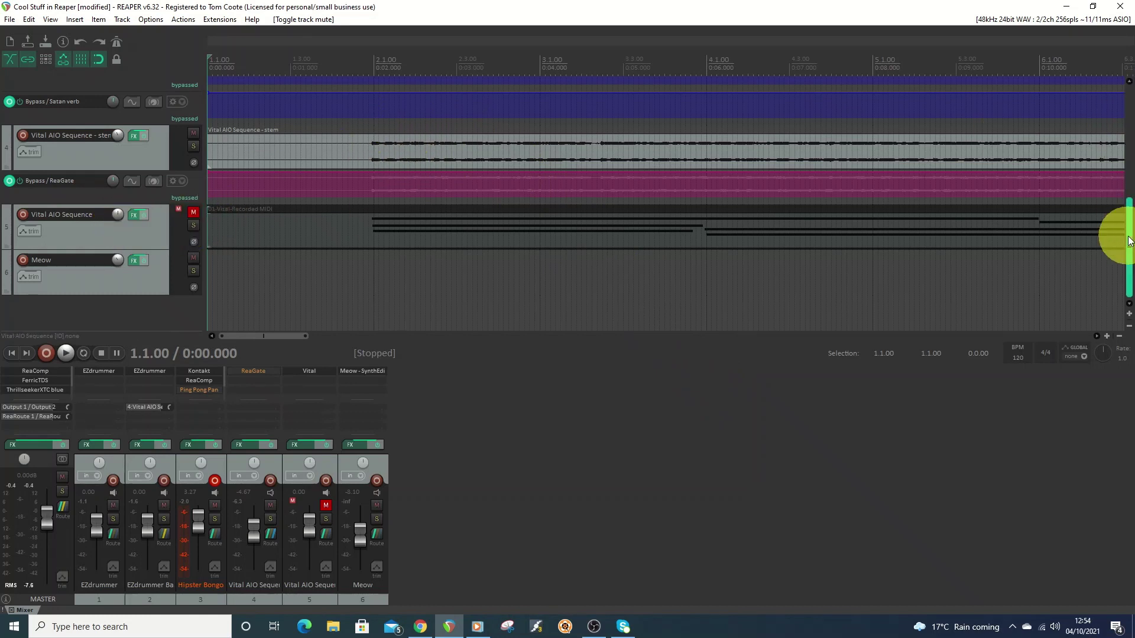
drag(1129, 241, 1129, 112)
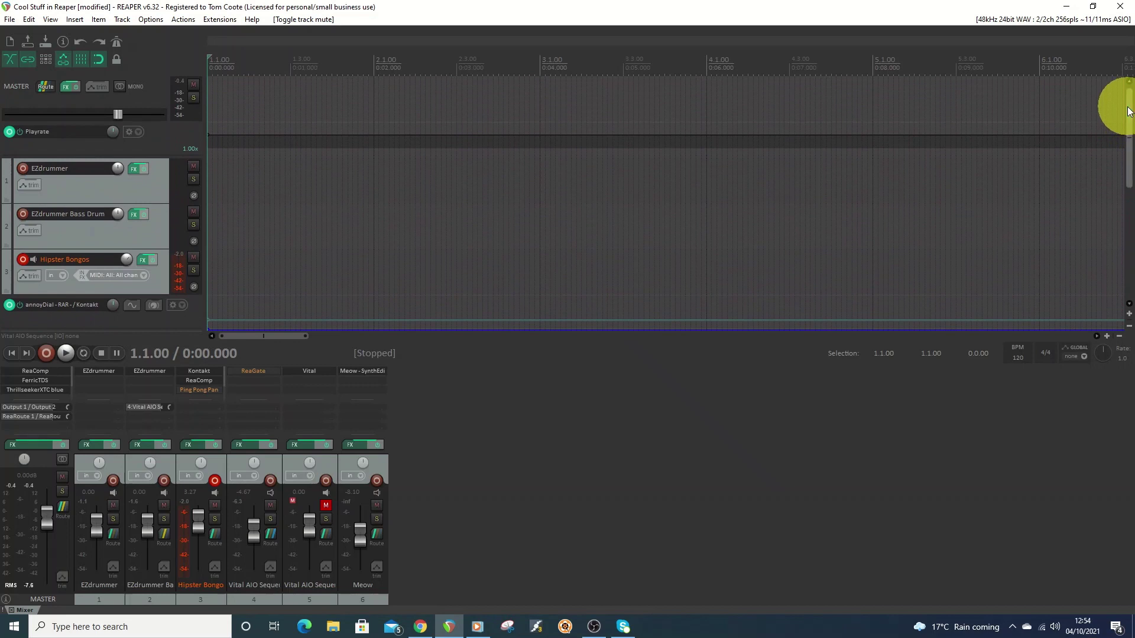
- Solo the EZdrummer track and preview its drum pattern in the EZdrummer plugin
click(193, 179)
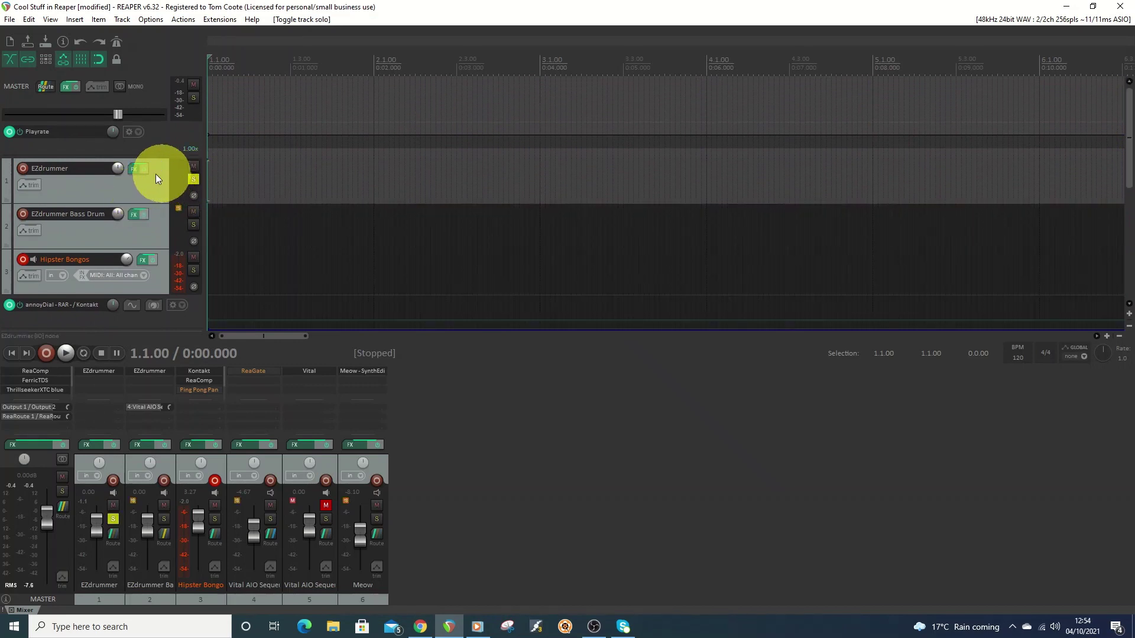
click(132, 169)
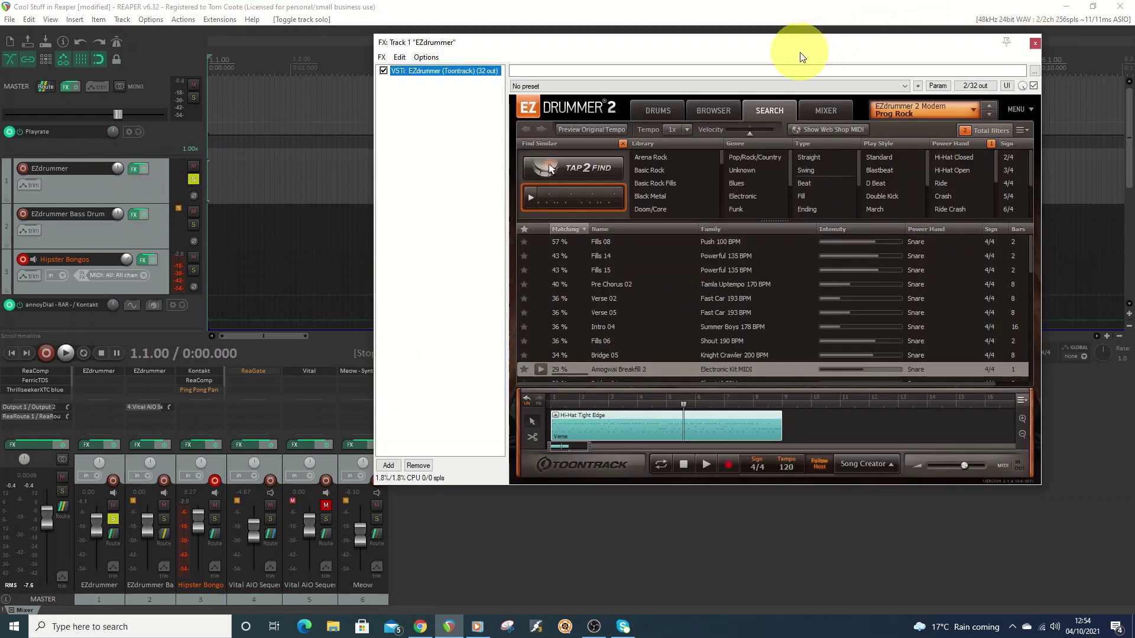
drag(795, 42, 671, 76)
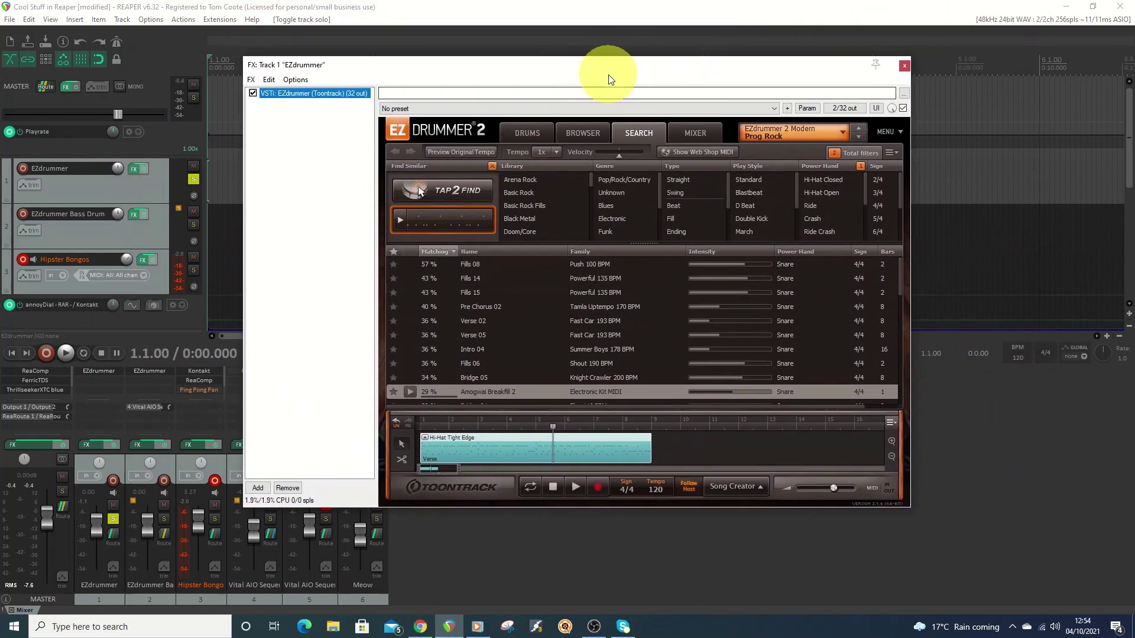
click(425, 426)
click(576, 488)
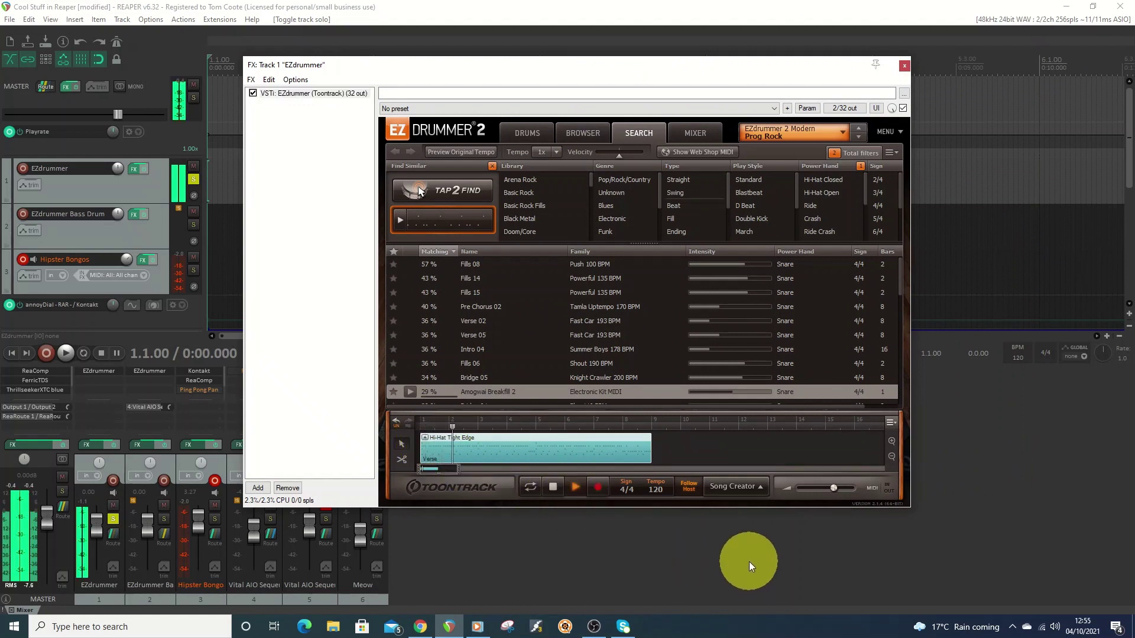
click(552, 486)
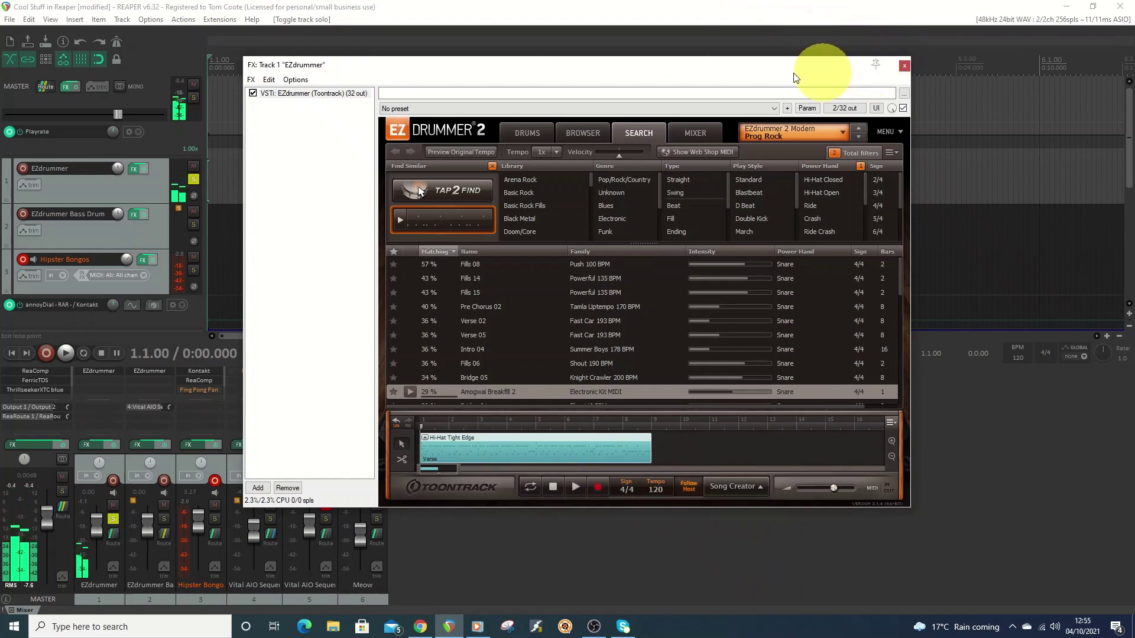
drag(749, 69, 830, 51)
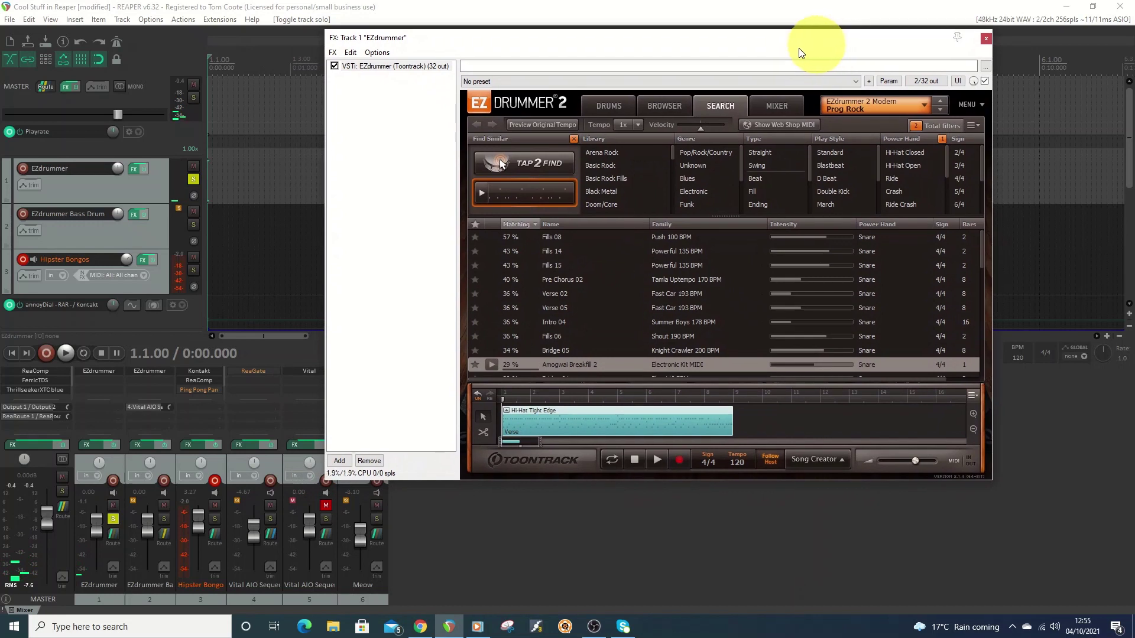
- Unsolo and mute EZdrummer, solo Hipster Bongos, and open its Kontakt instrument
click(194, 179)
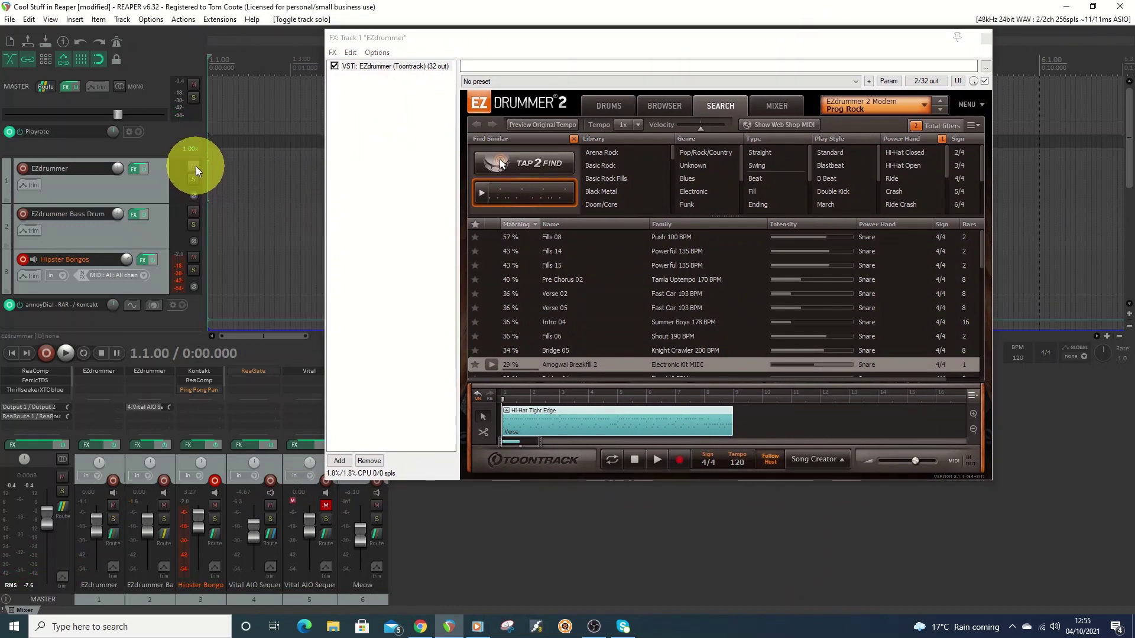
click(194, 166)
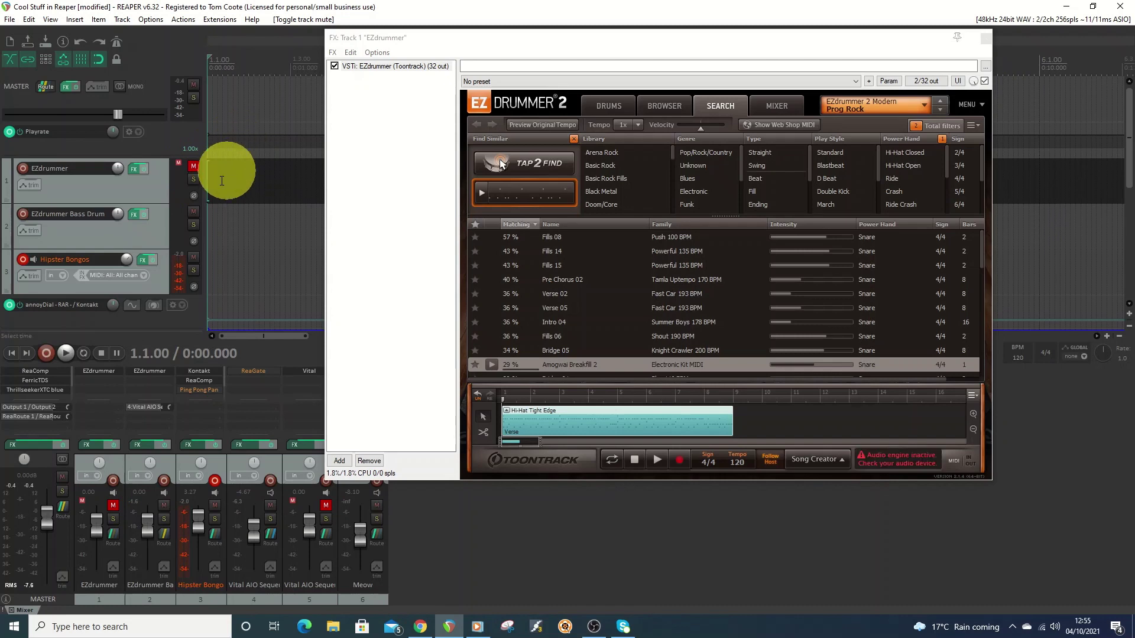
click(194, 271)
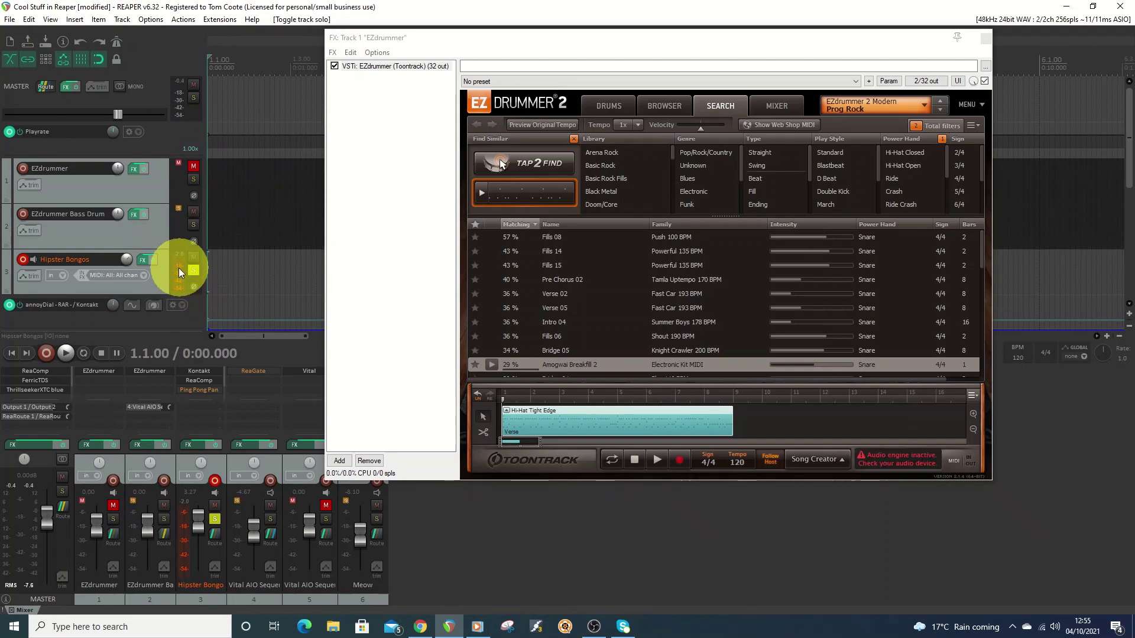
click(145, 261)
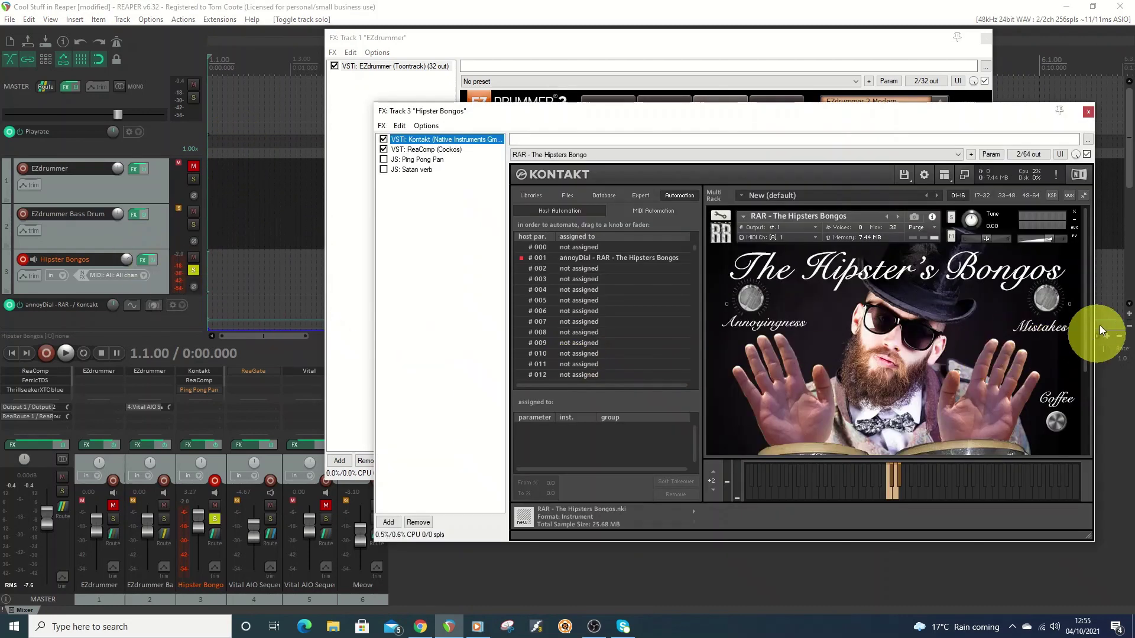
- Close the EZdrummer window, move the bongos window down, and open the Verse 02 MIDI item
drag(729, 114, 813, 484)
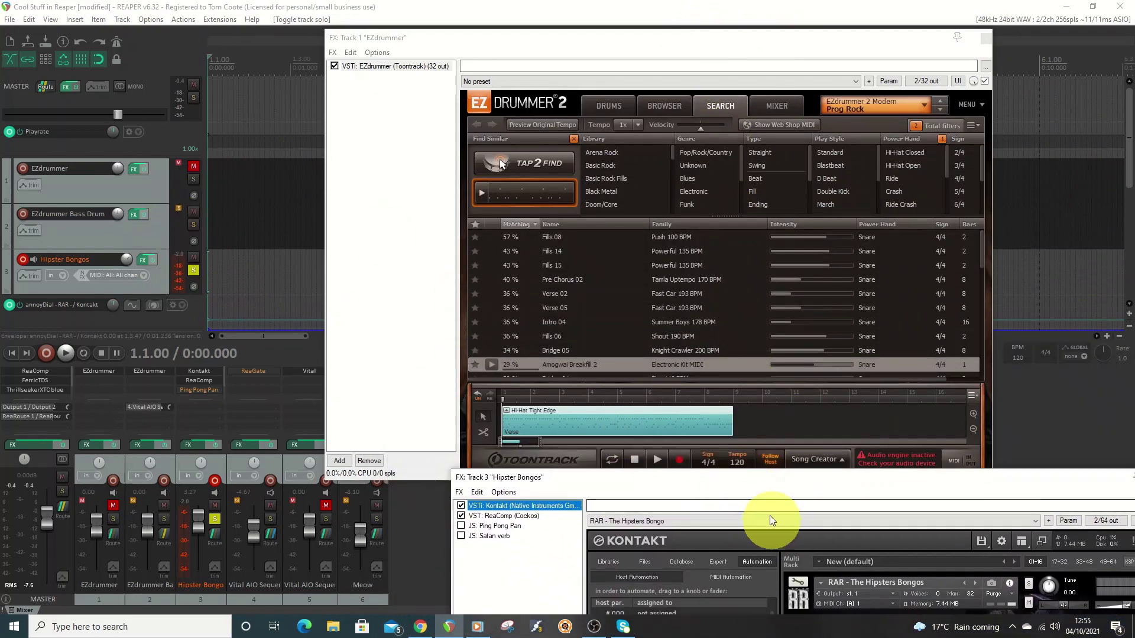
drag(769, 488, 575, 242)
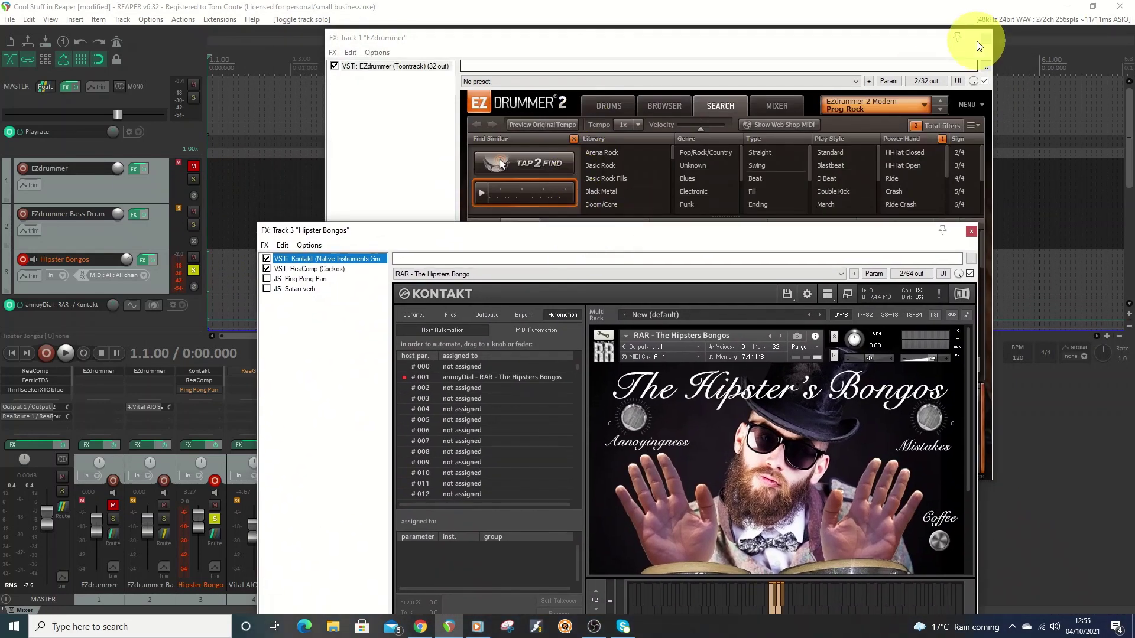
click(985, 37)
click(713, 235)
drag(721, 236, 714, 364)
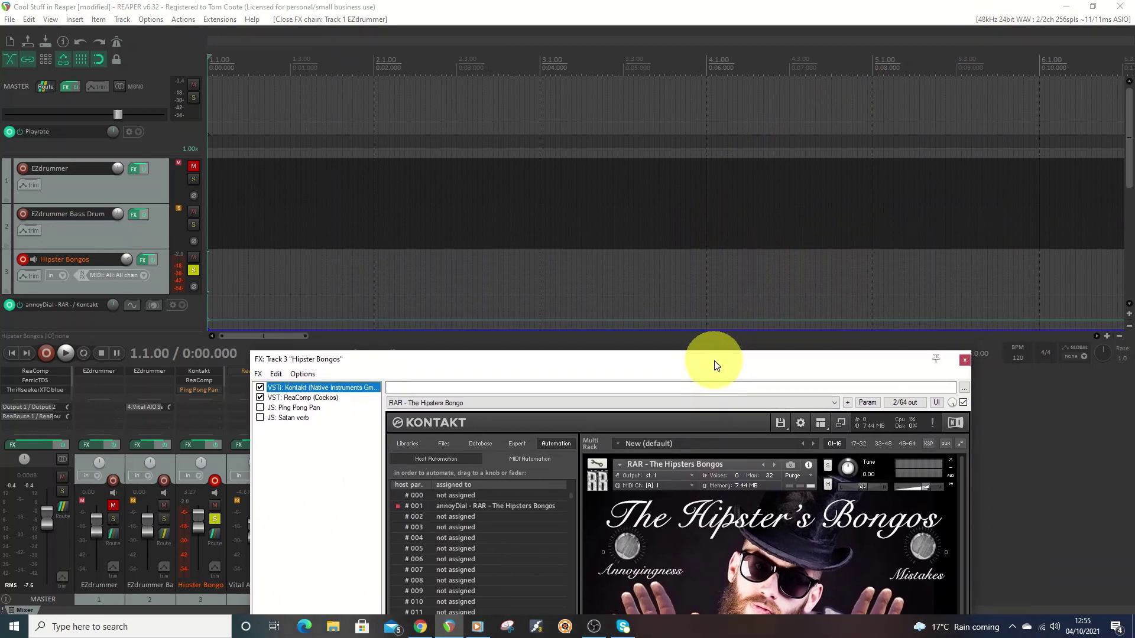
drag(284, 335, 422, 336)
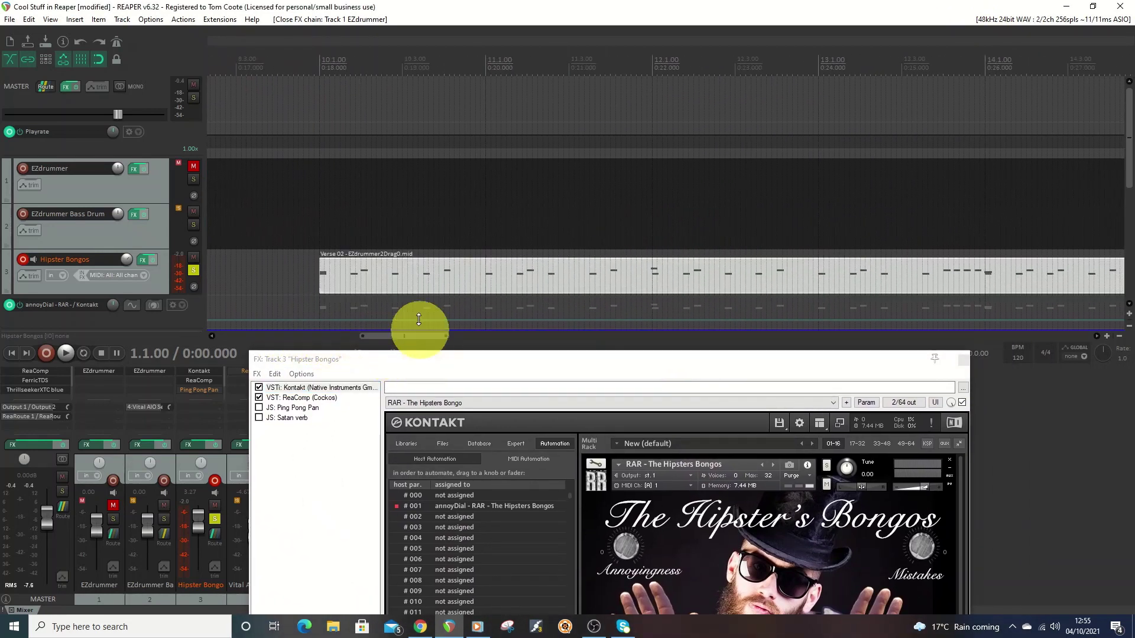
double_click(441, 280)
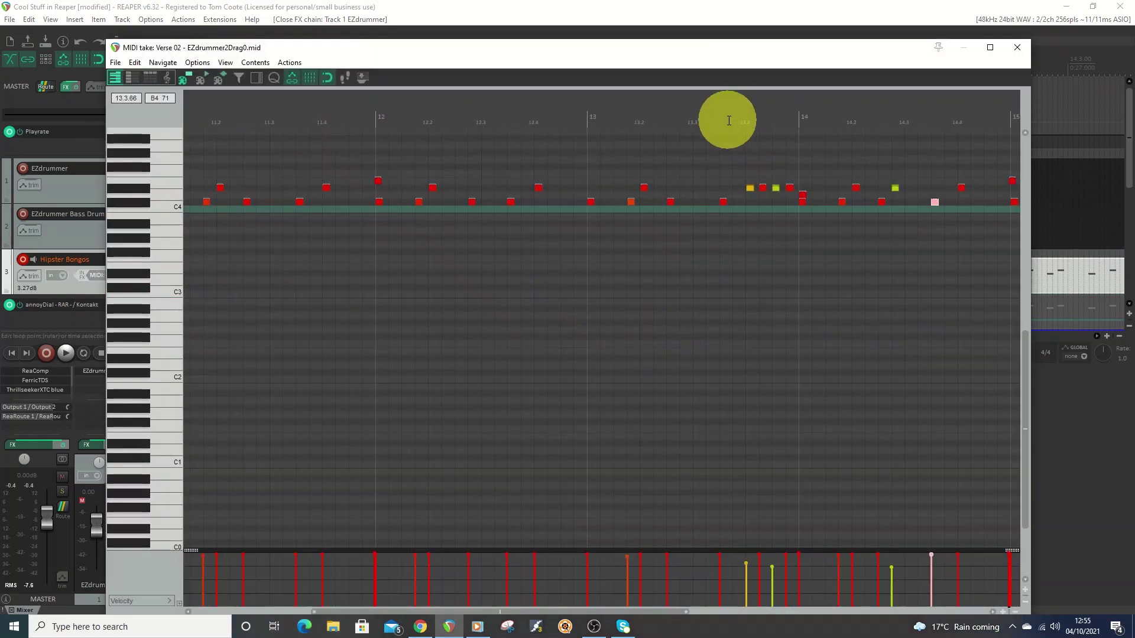
- Audition the bongo notes C#4 to D#4 and play back the bongo take, then stop
drag(619, 50, 717, 90)
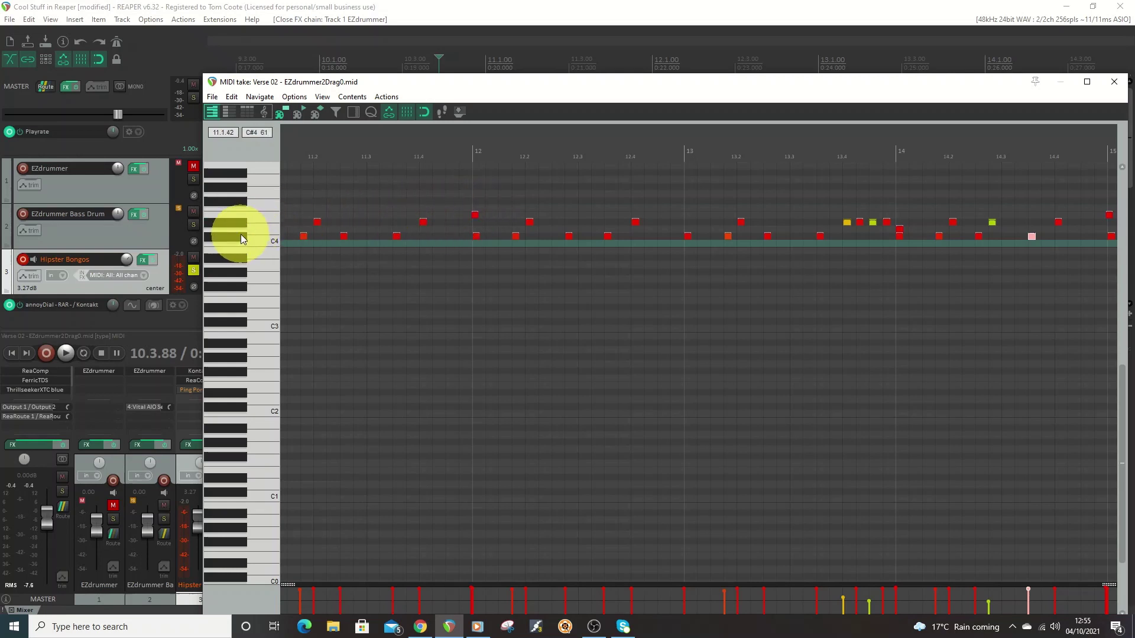
drag(240, 234, 264, 217)
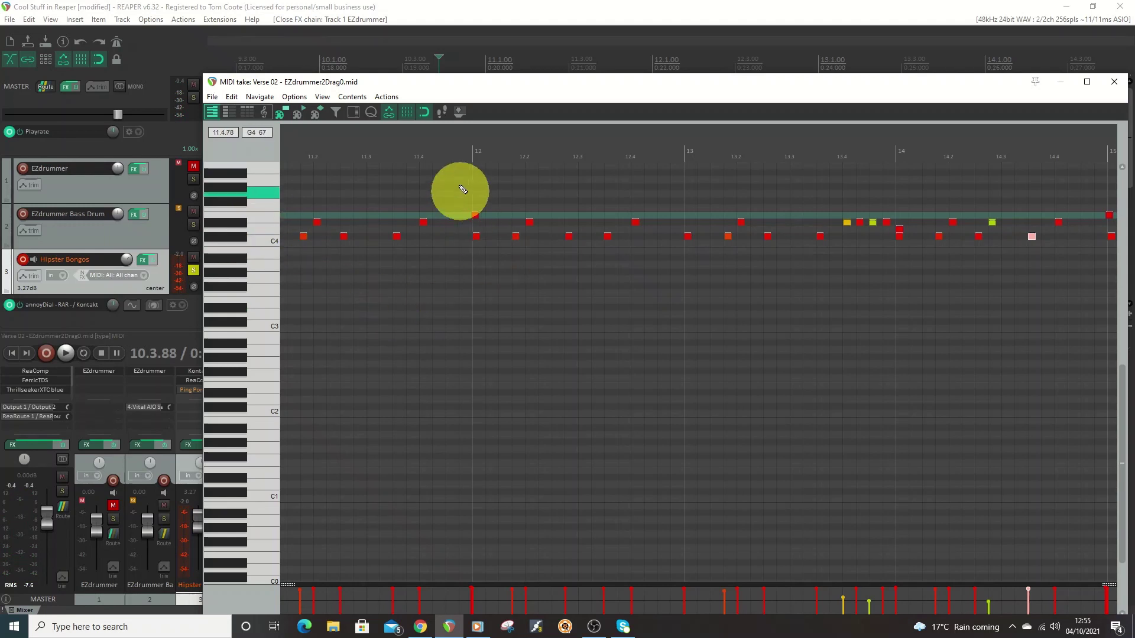
click(66, 353)
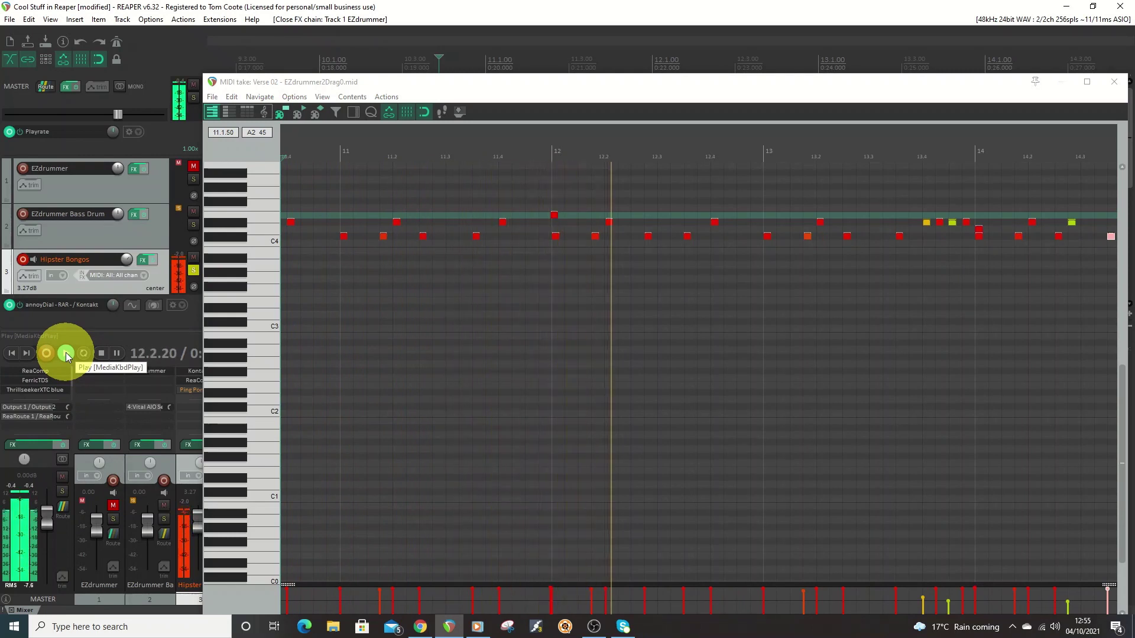
click(98, 353)
drag(937, 83, 878, 47)
- Close the MIDI editor, disarm and unsolo Hipster Bongos, and close its Kontakt effect chain
click(1048, 45)
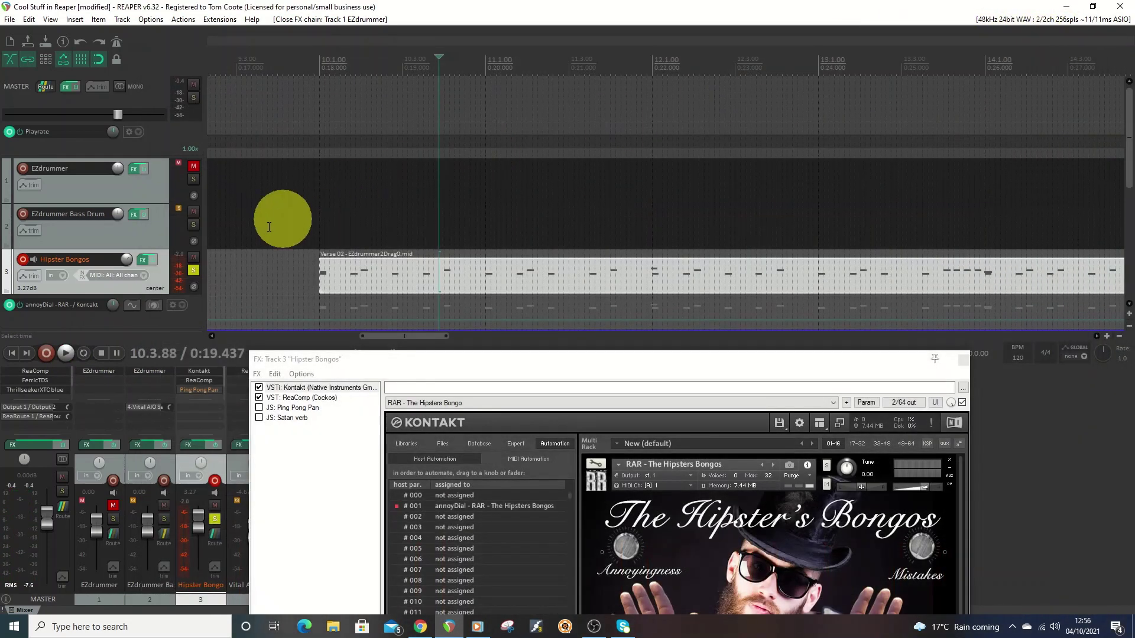
click(24, 260)
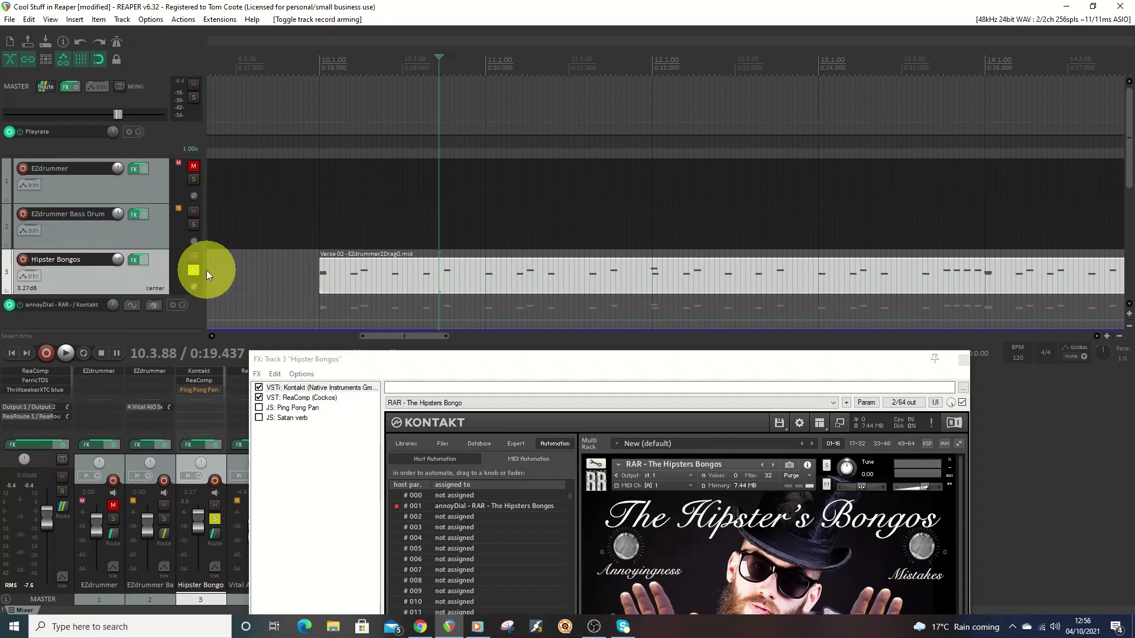
click(194, 271)
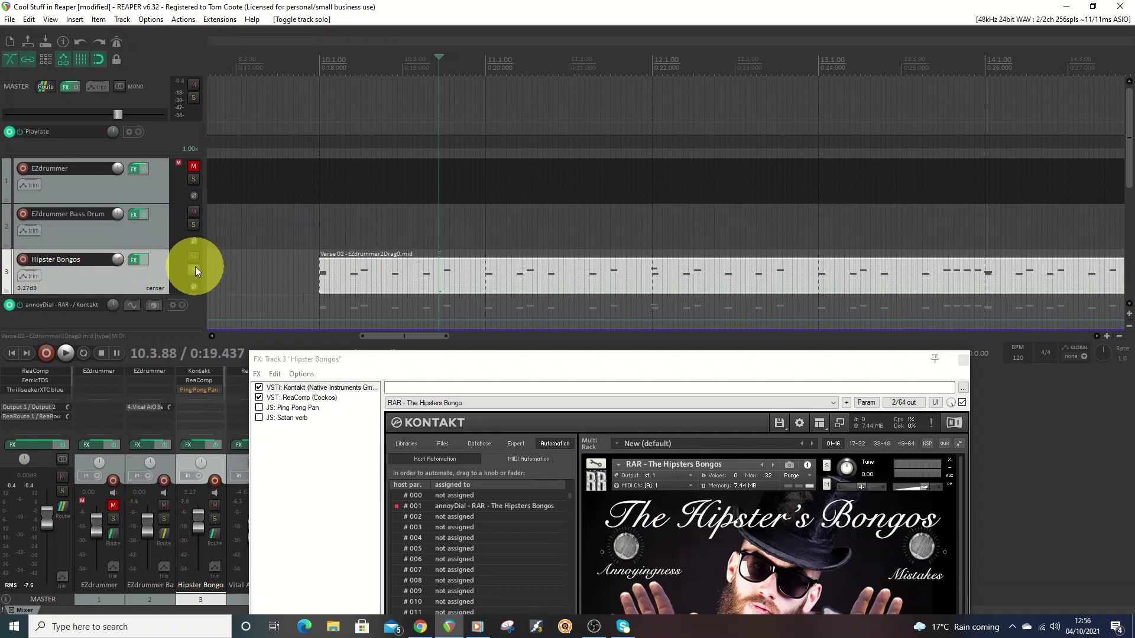
click(963, 360)
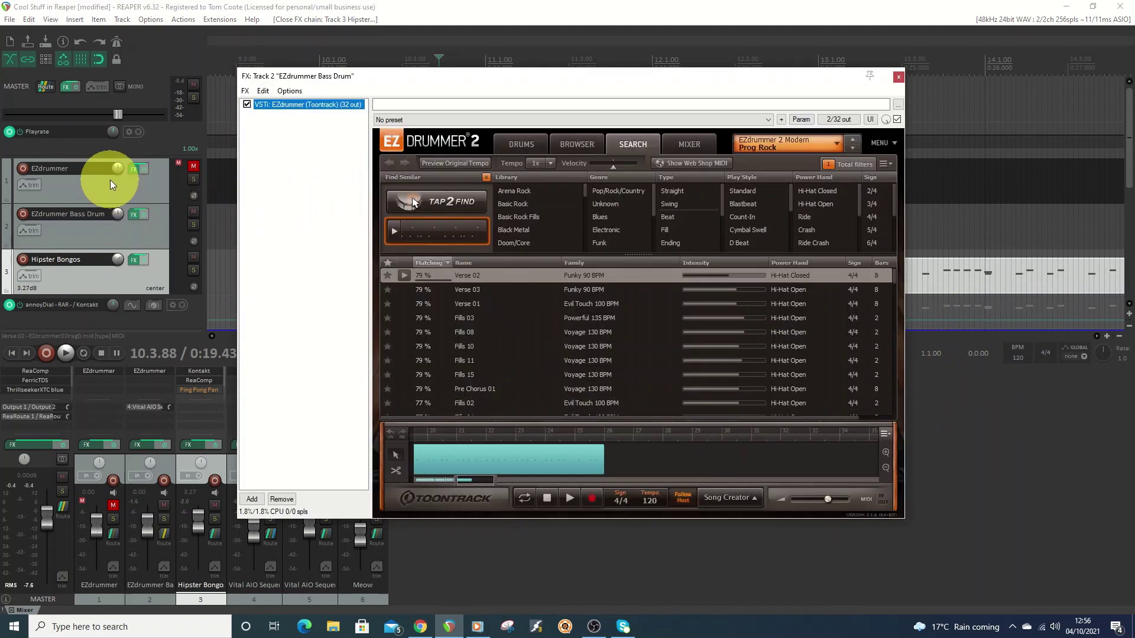
right_click(648, 462)
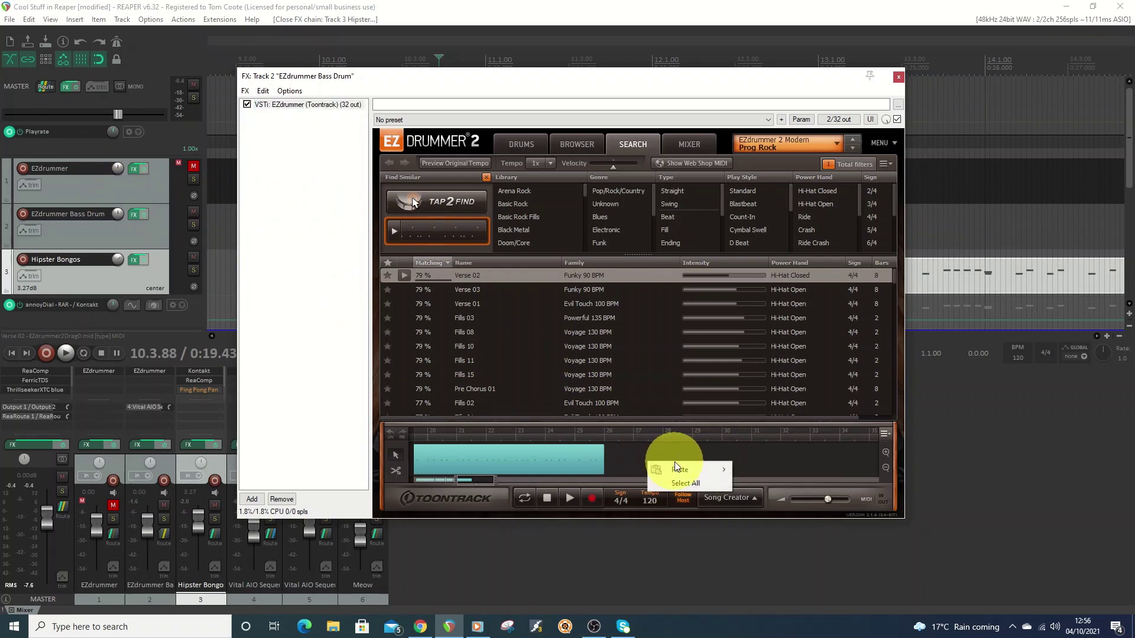
mouse_move(680, 470)
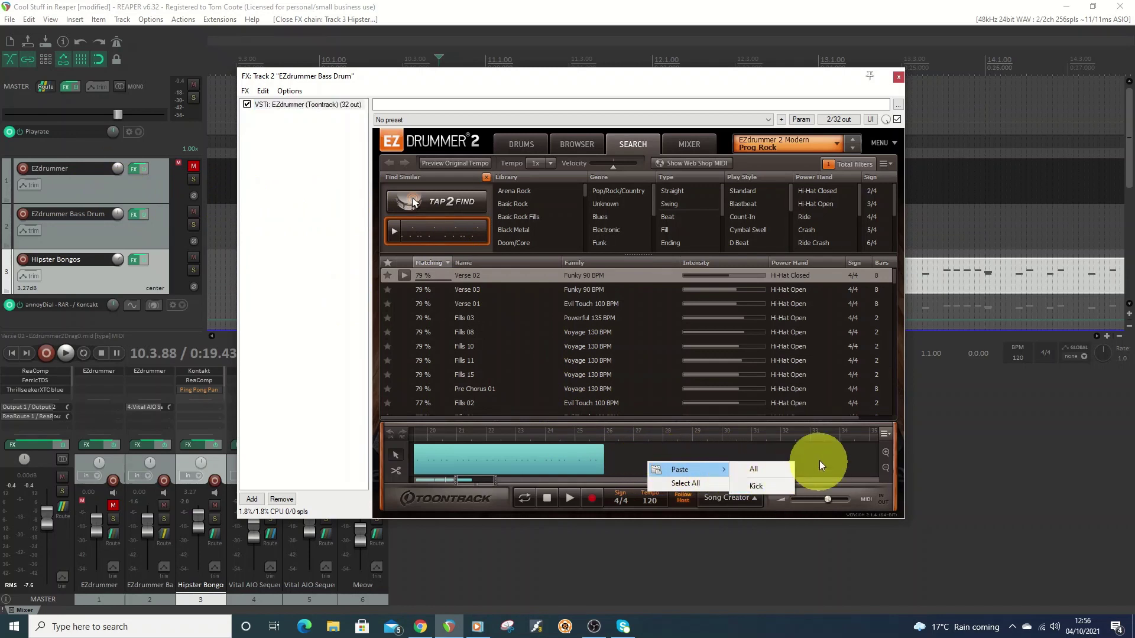
click(898, 76)
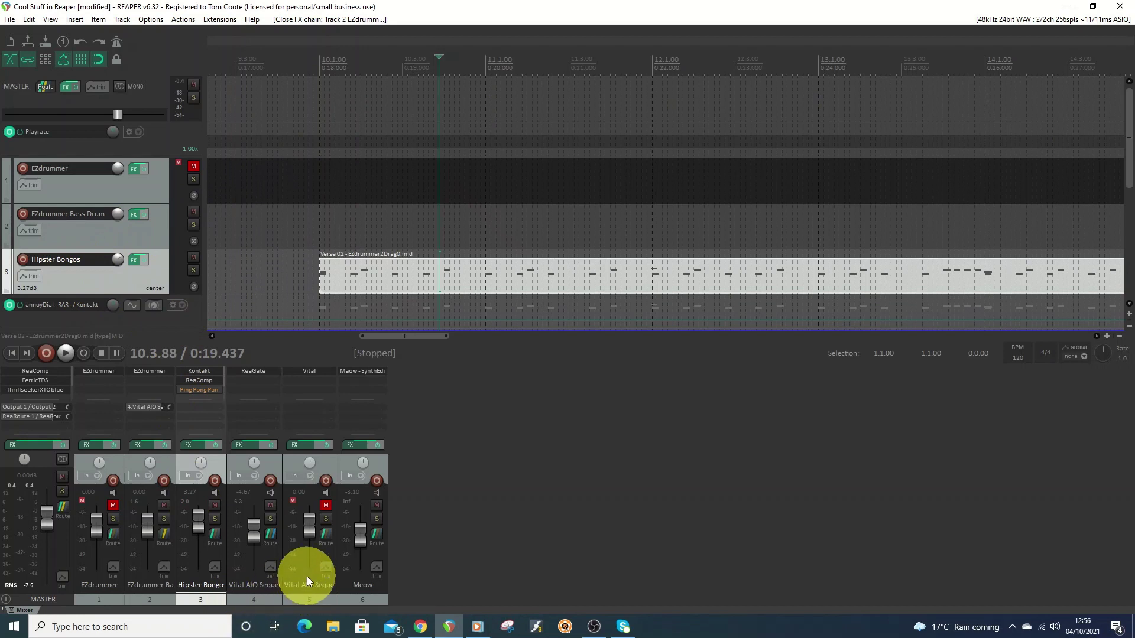
click(164, 535)
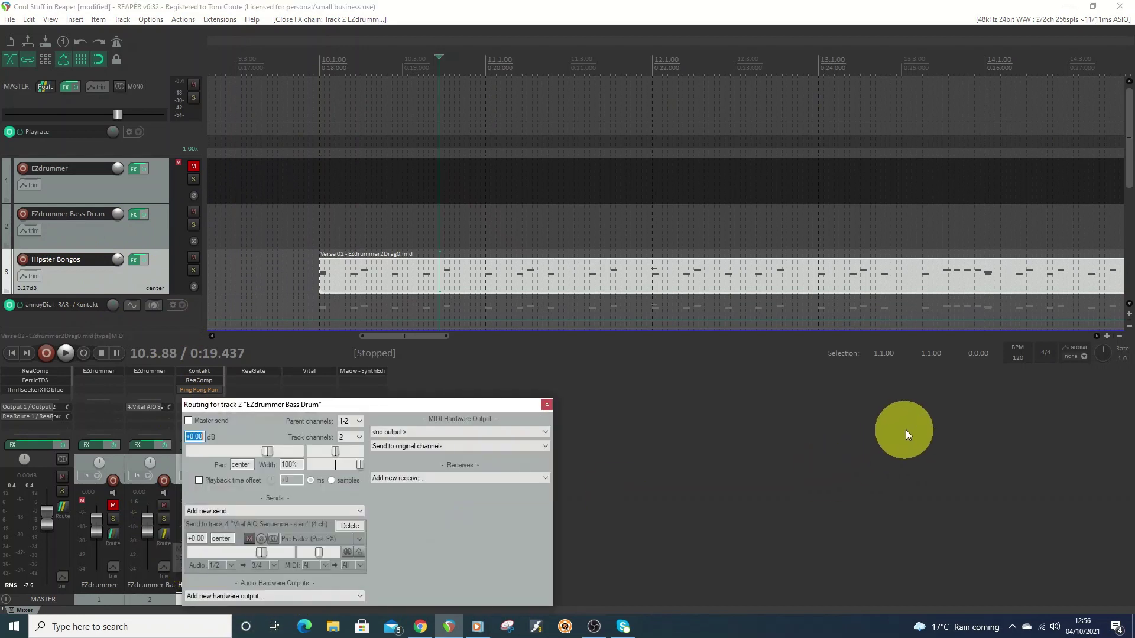
drag(374, 410, 517, 161)
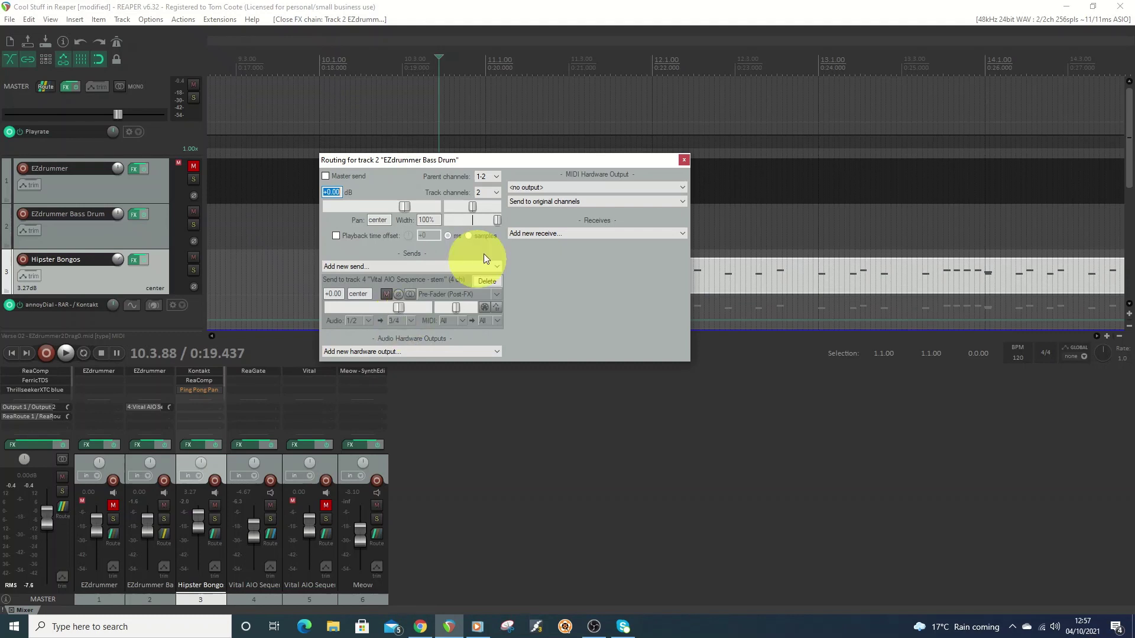
- Close the routing dialog, open ReaGate on Vital AIO Sequence - stem, and show its envelope list
click(683, 162)
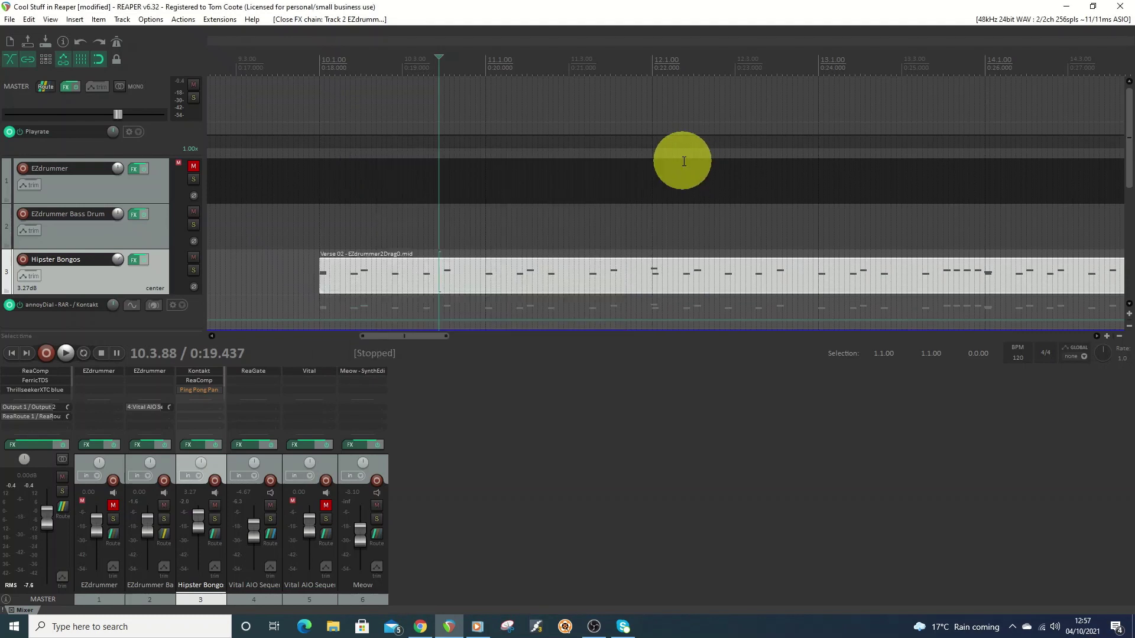
drag(1130, 179, 1130, 281)
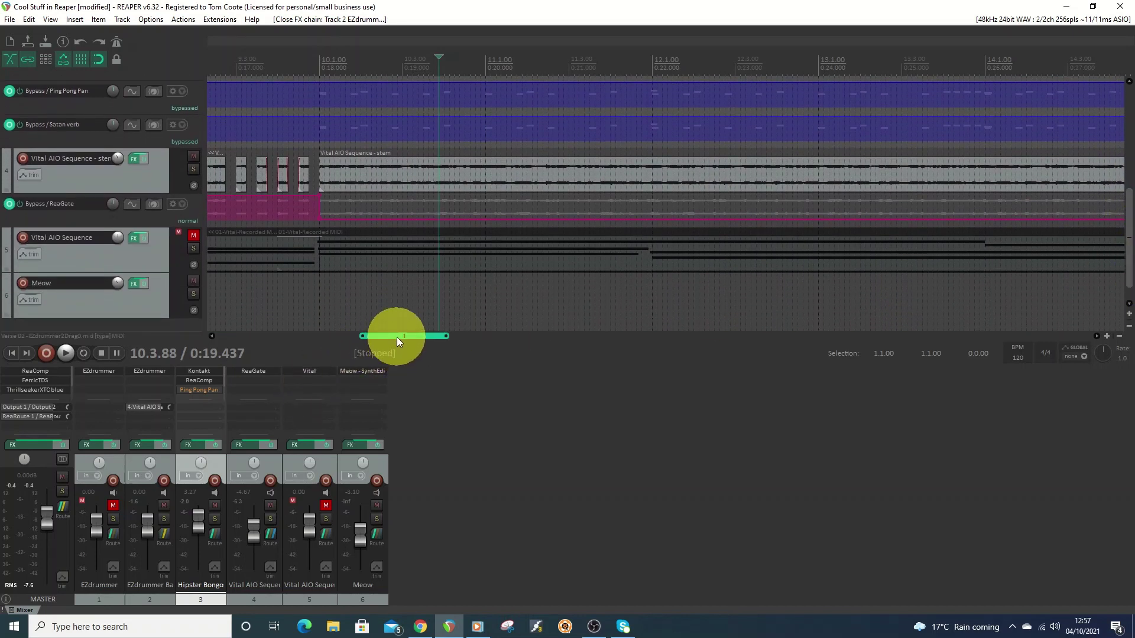
click(134, 159)
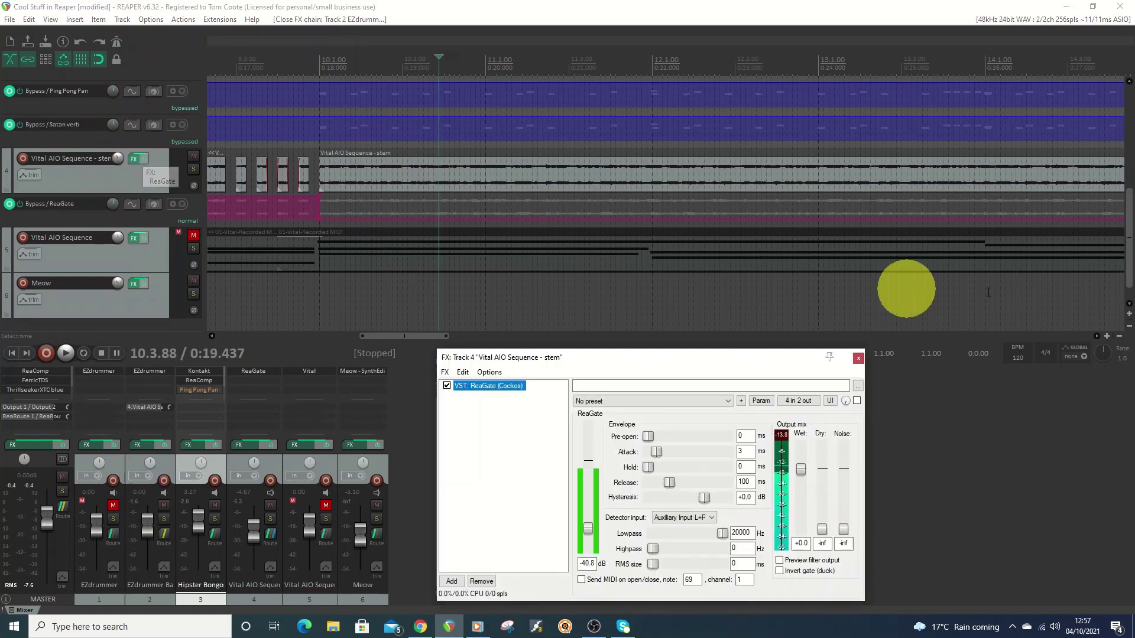
drag(670, 363, 632, 297)
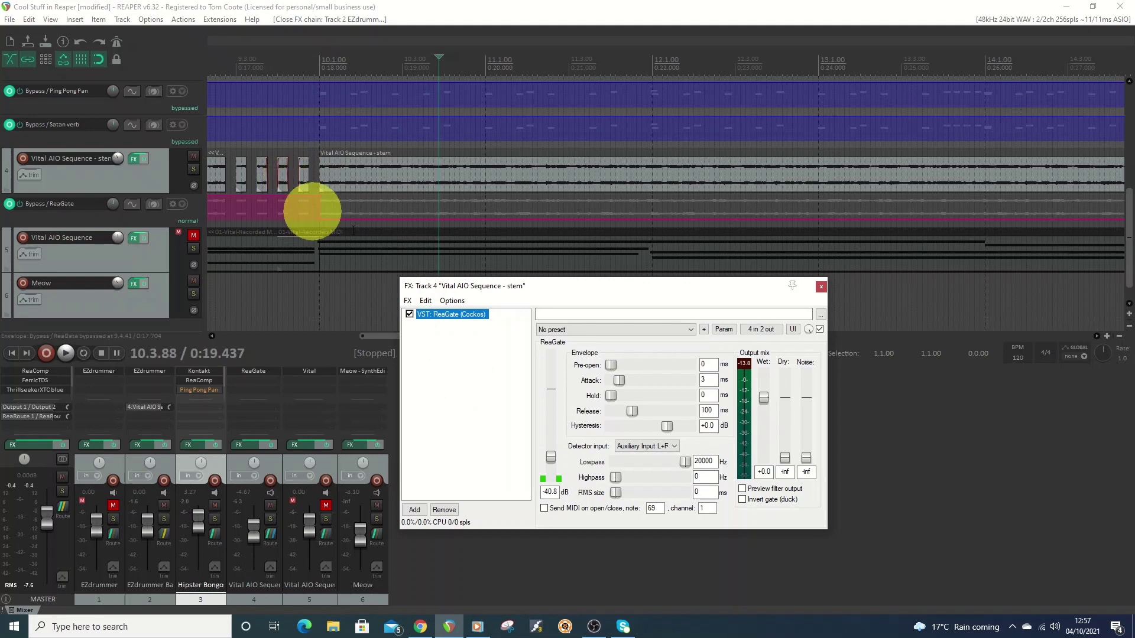
drag(724, 295, 781, 319)
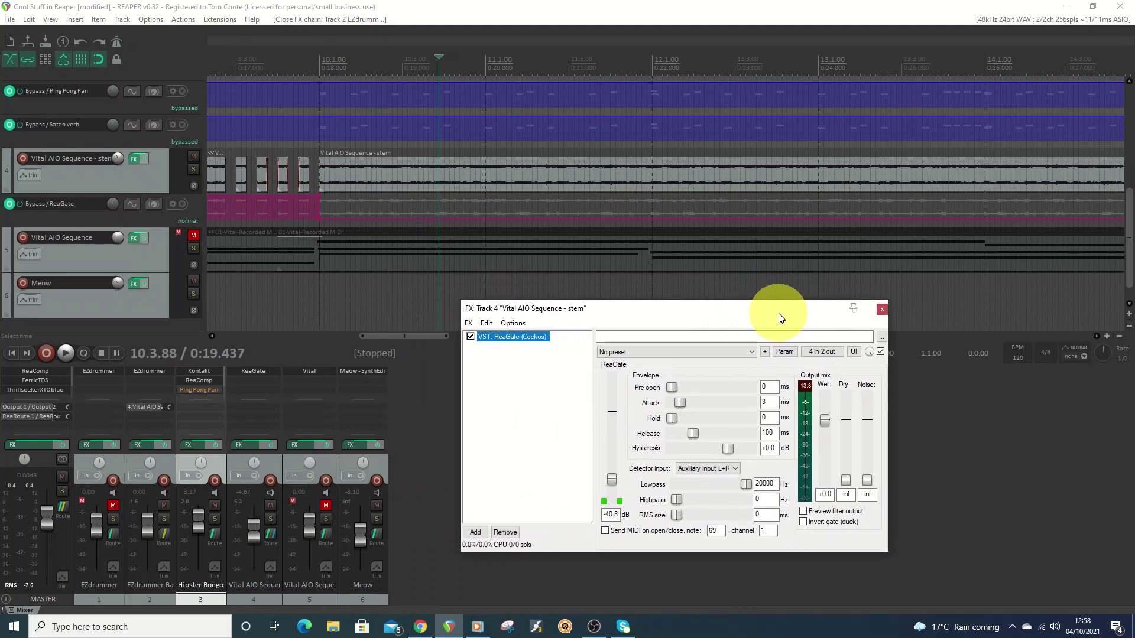
mouse_move(406, 338)
mouse_down()
mouse_move(207, 332)
mouse_move(414, 348)
mouse_up()
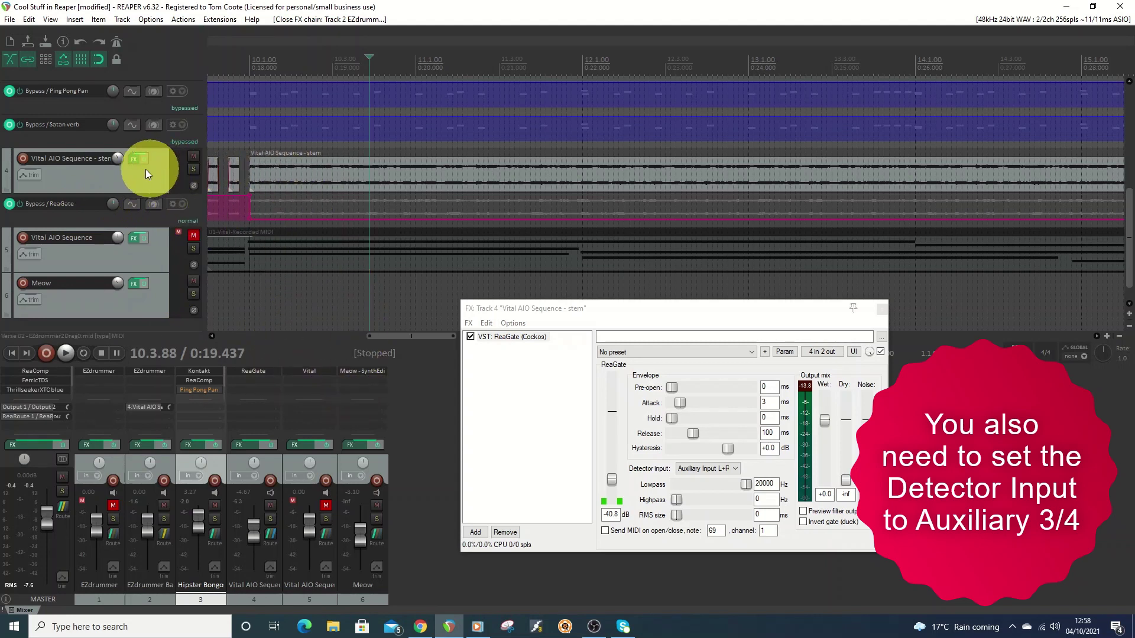
click(34, 175)
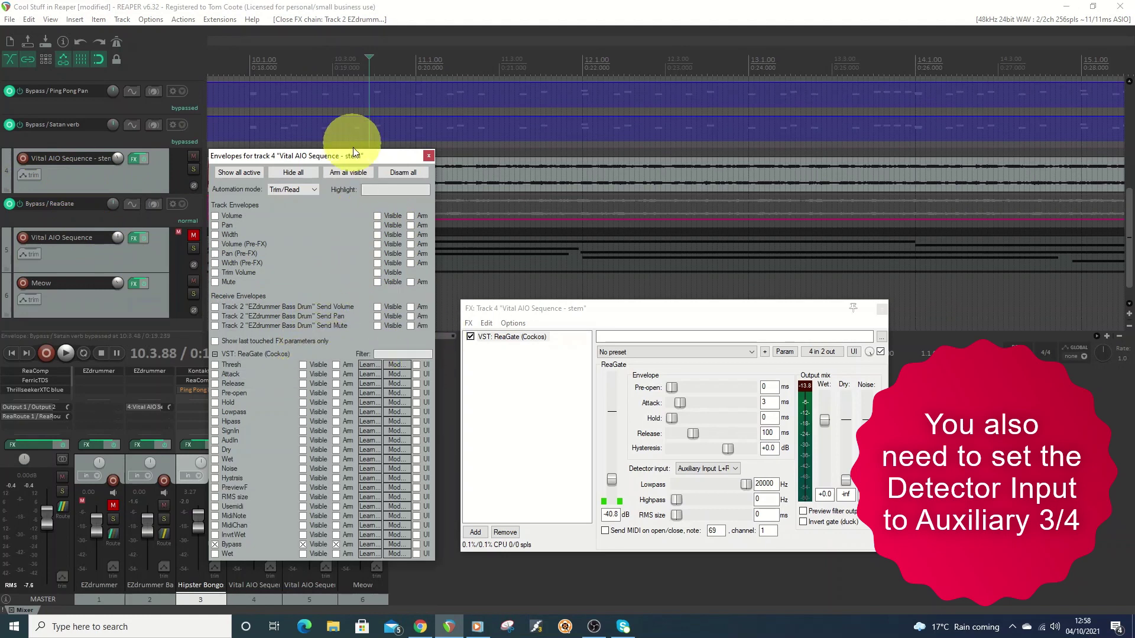
drag(359, 157, 379, 68)
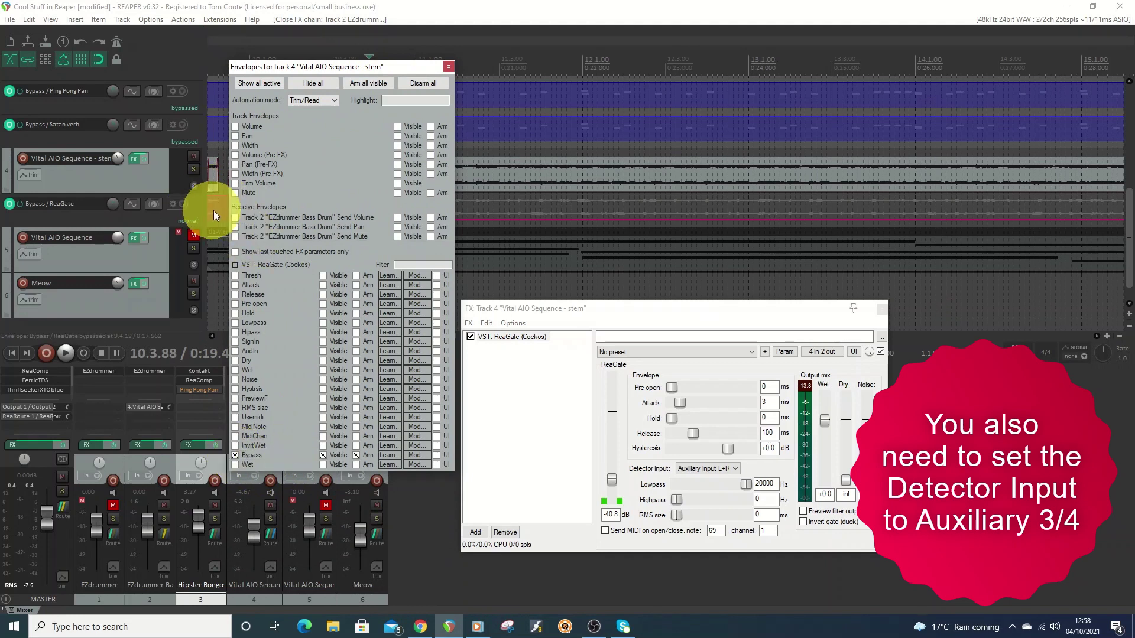
click(449, 66)
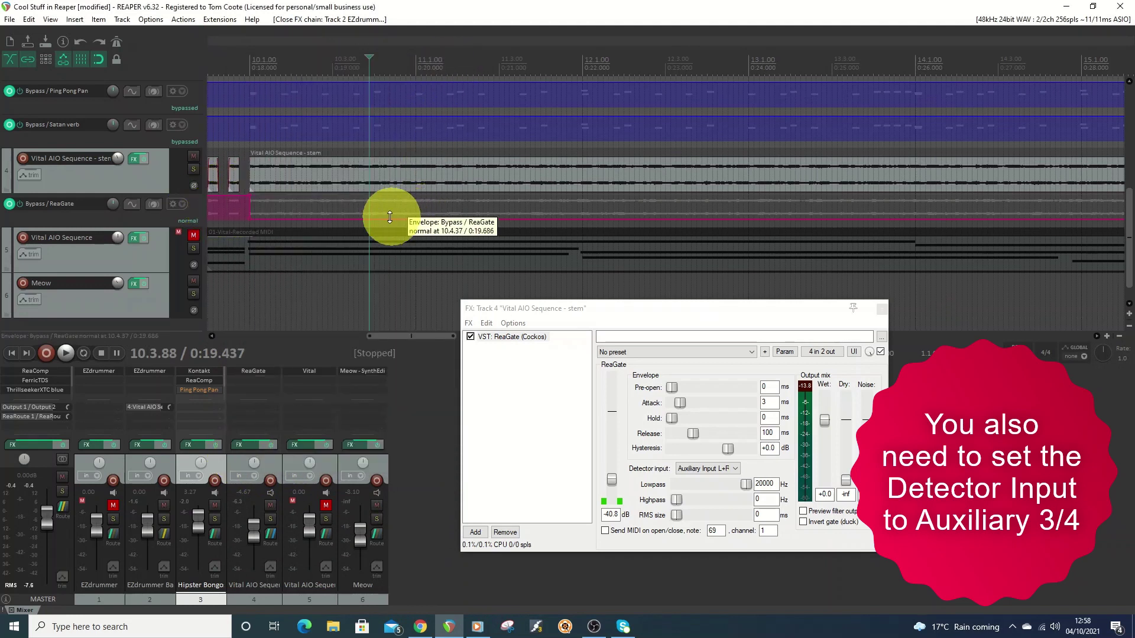
right_click(316, 219)
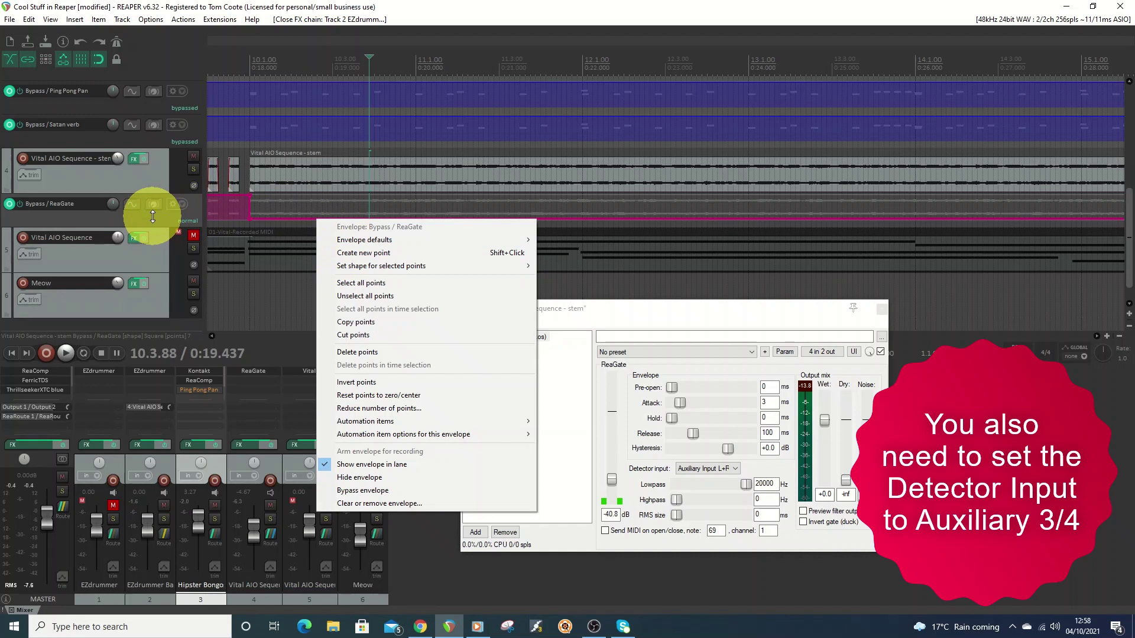
key(Escape)
click(587, 317)
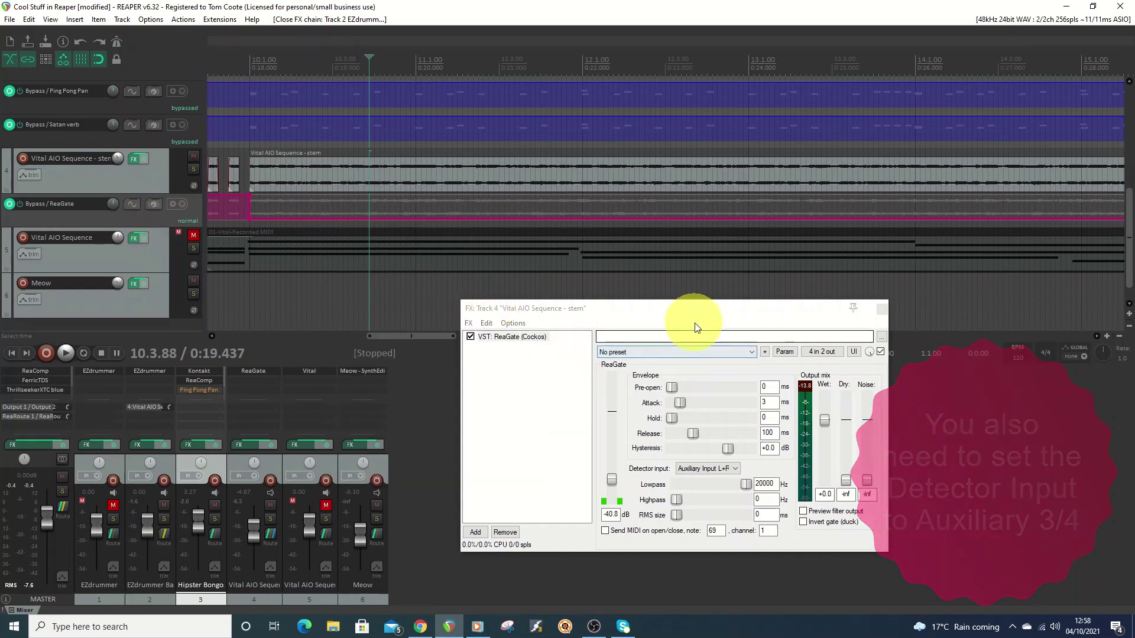
drag(694, 323, 714, 376)
drag(431, 339, 409, 338)
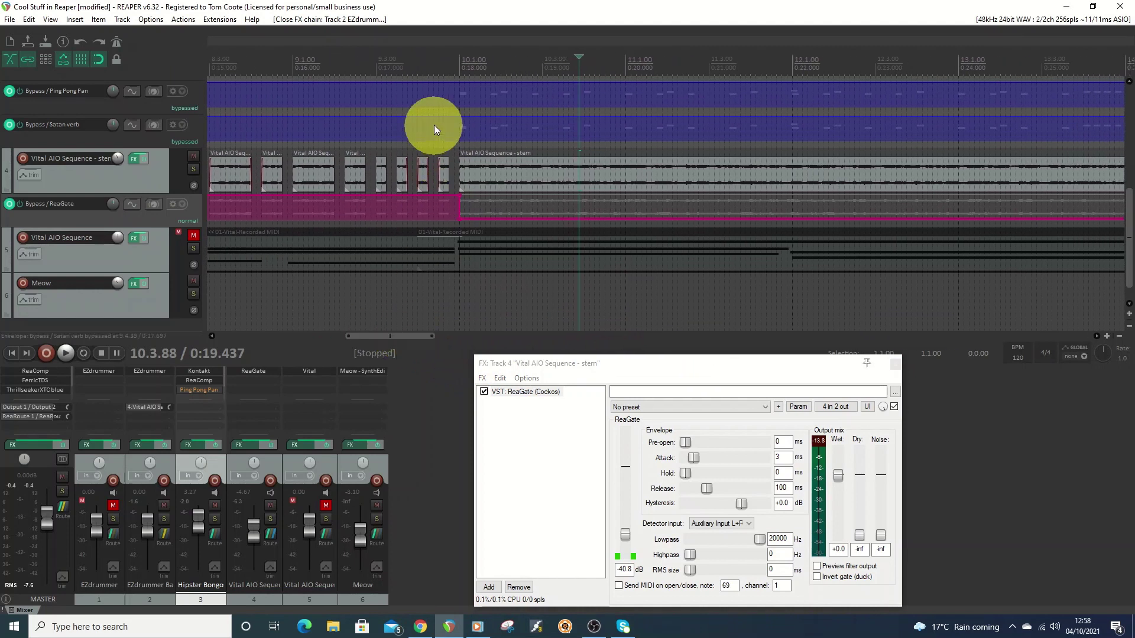
- Play the soloed Vital AIO Sequence - stem from bar 9.4, then unsolo it and close ReaGate
click(417, 67)
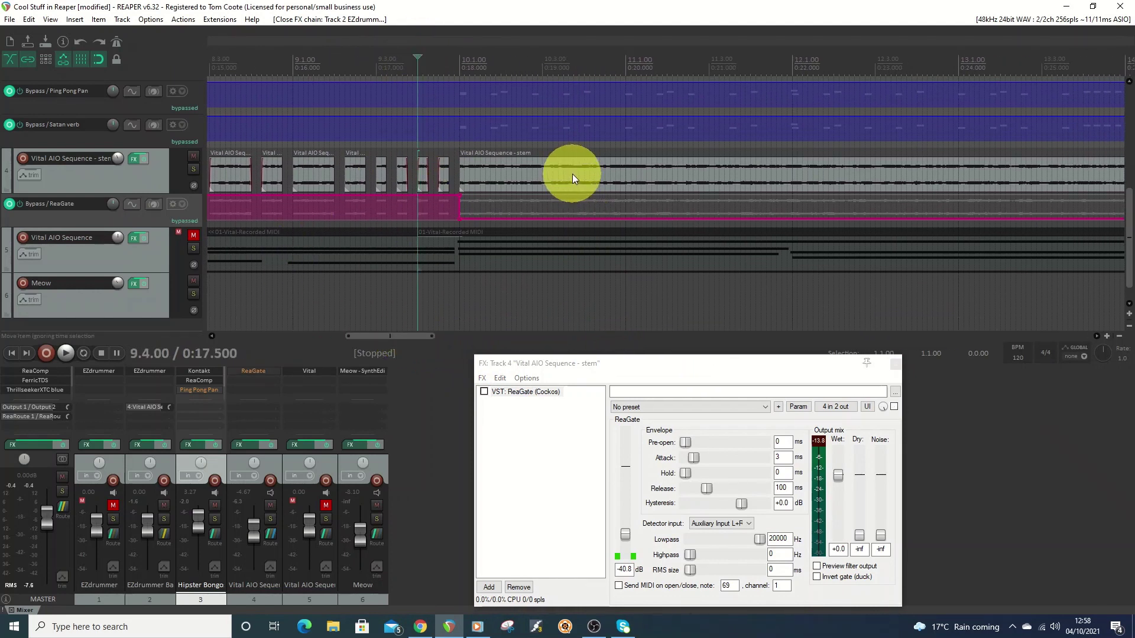
click(193, 169)
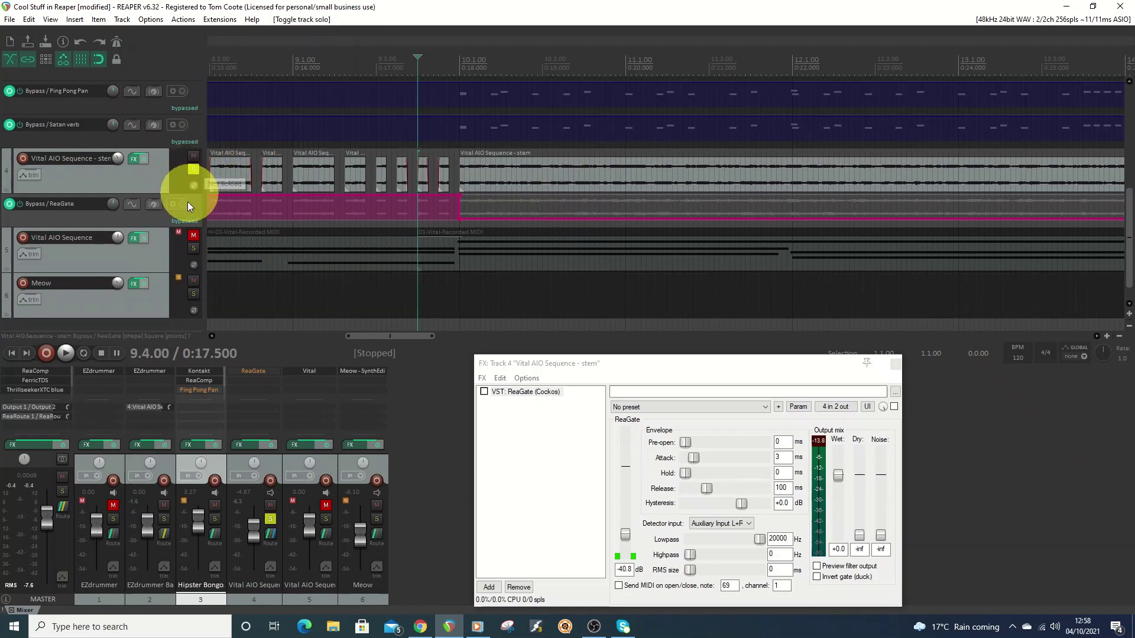
click(67, 353)
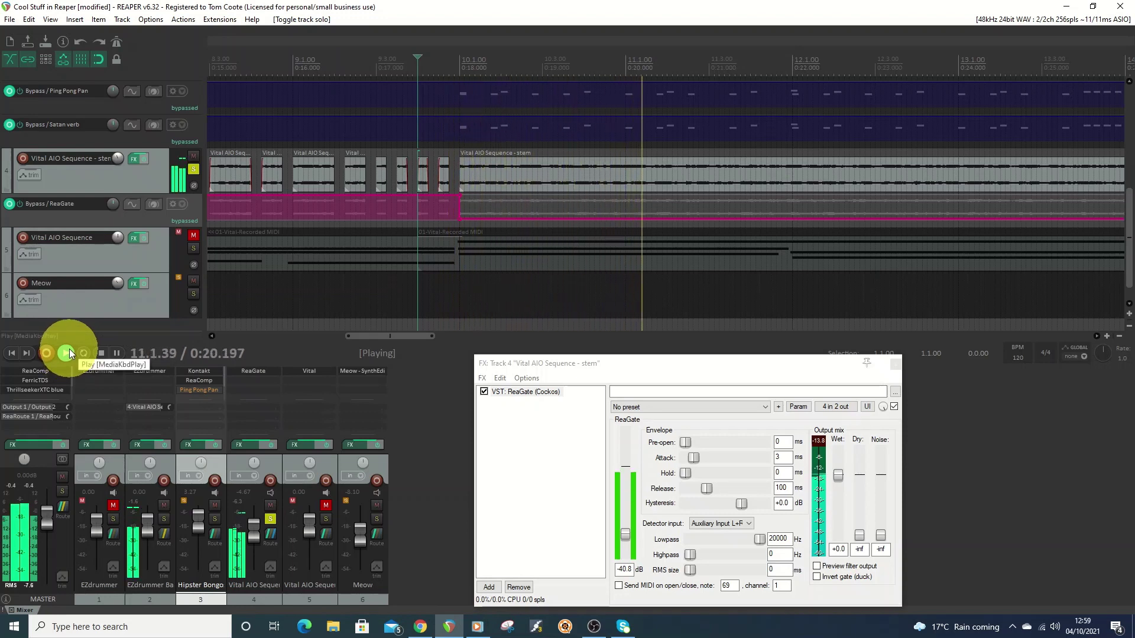
drag(383, 343, 427, 343)
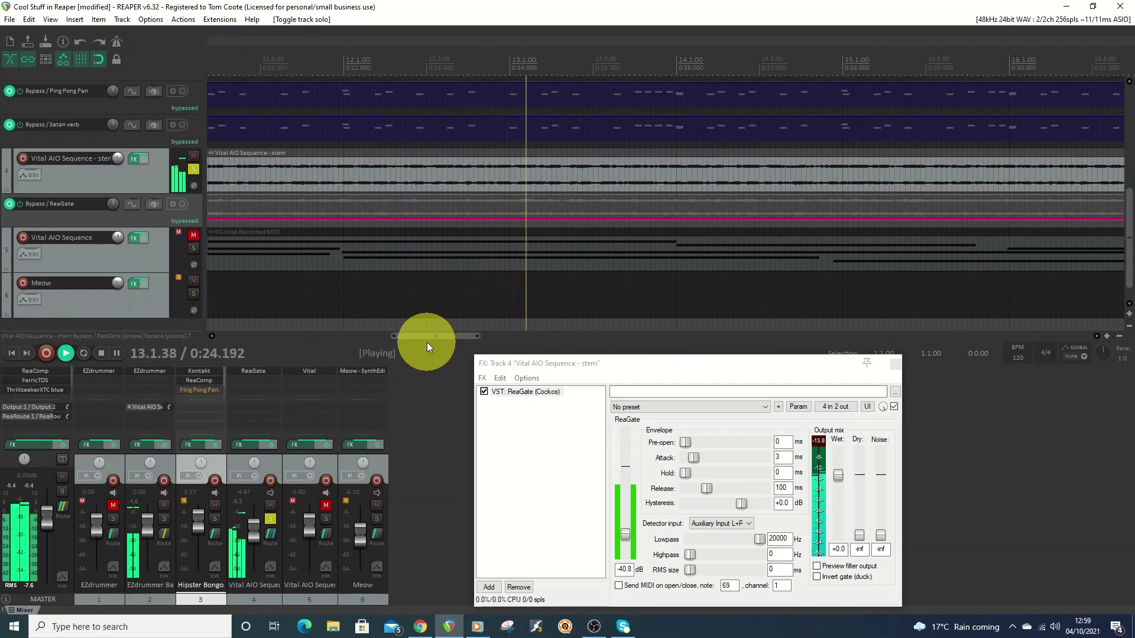
click(102, 354)
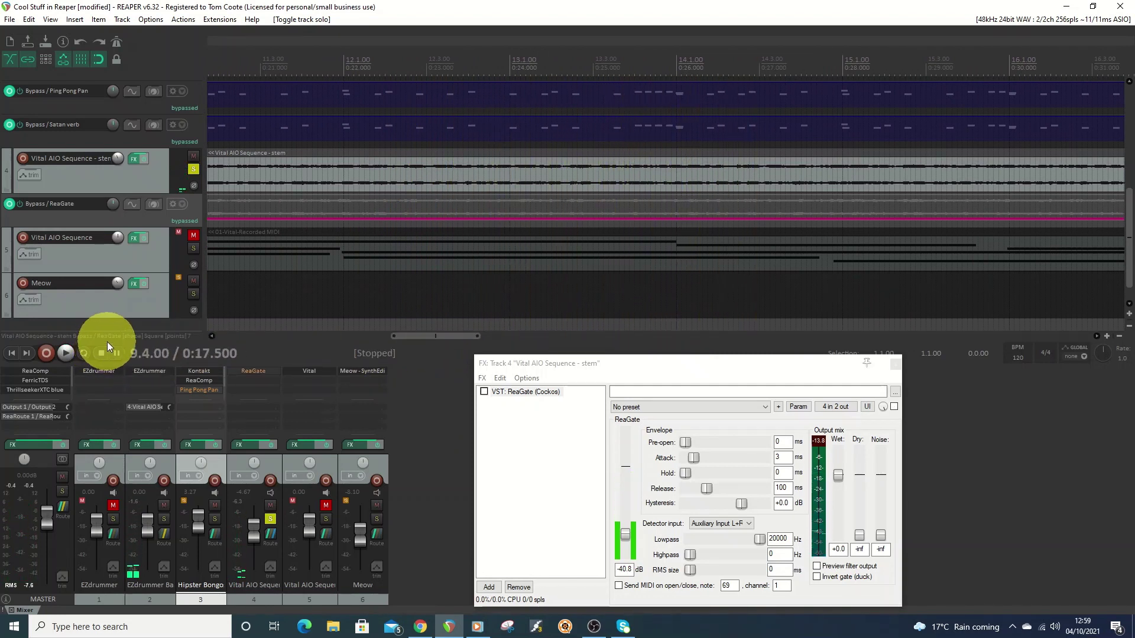
click(193, 170)
drag(440, 335, 532, 336)
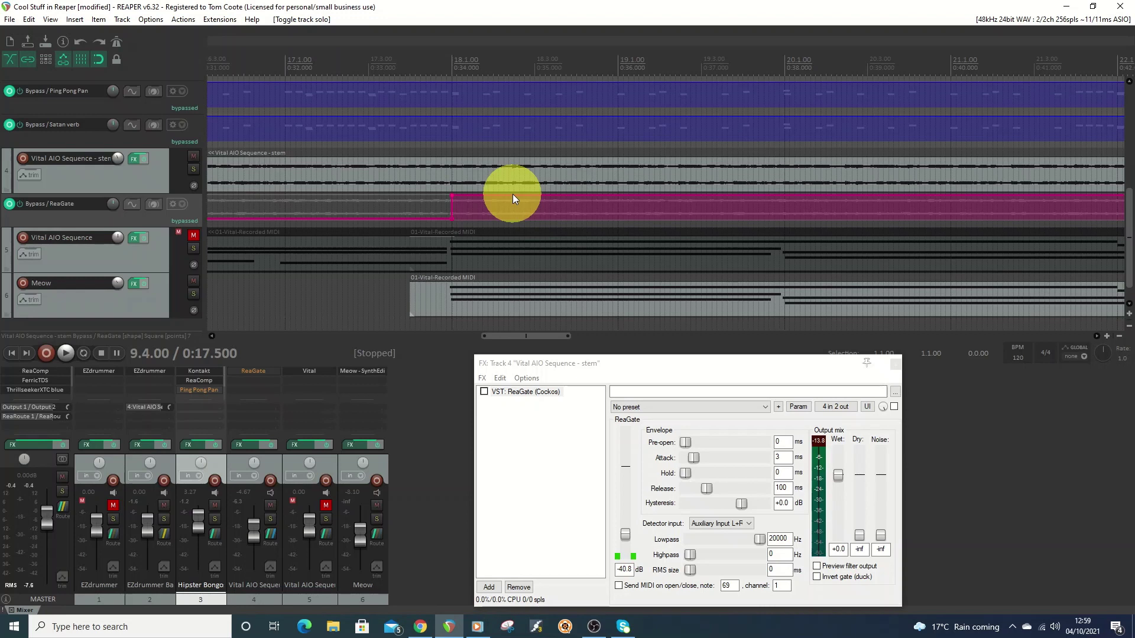
click(895, 366)
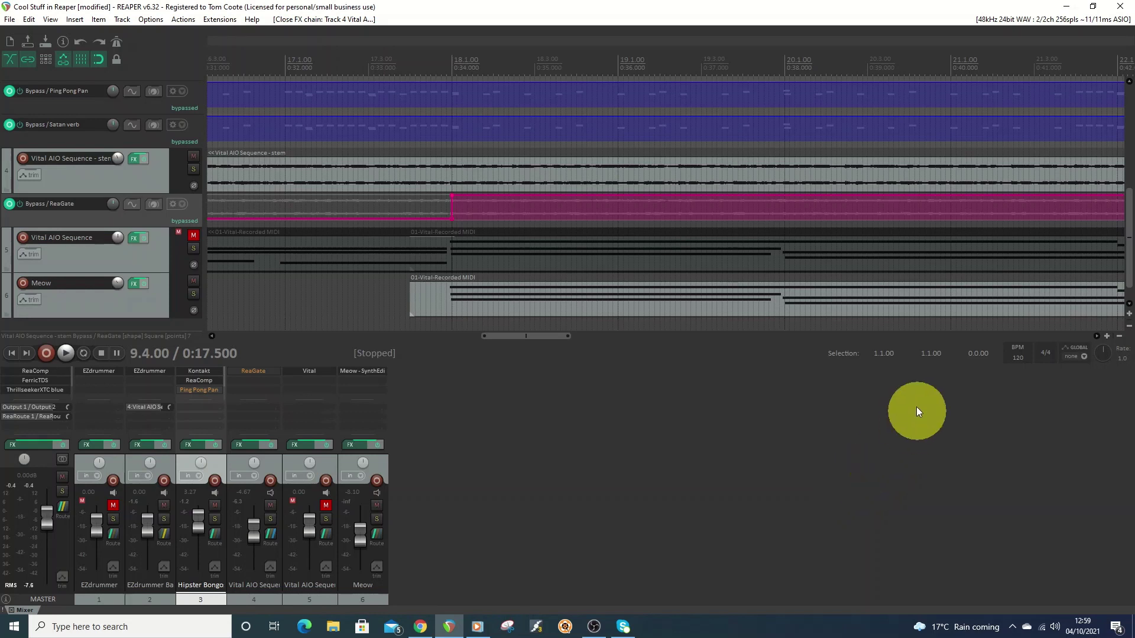
drag(515, 336, 651, 338)
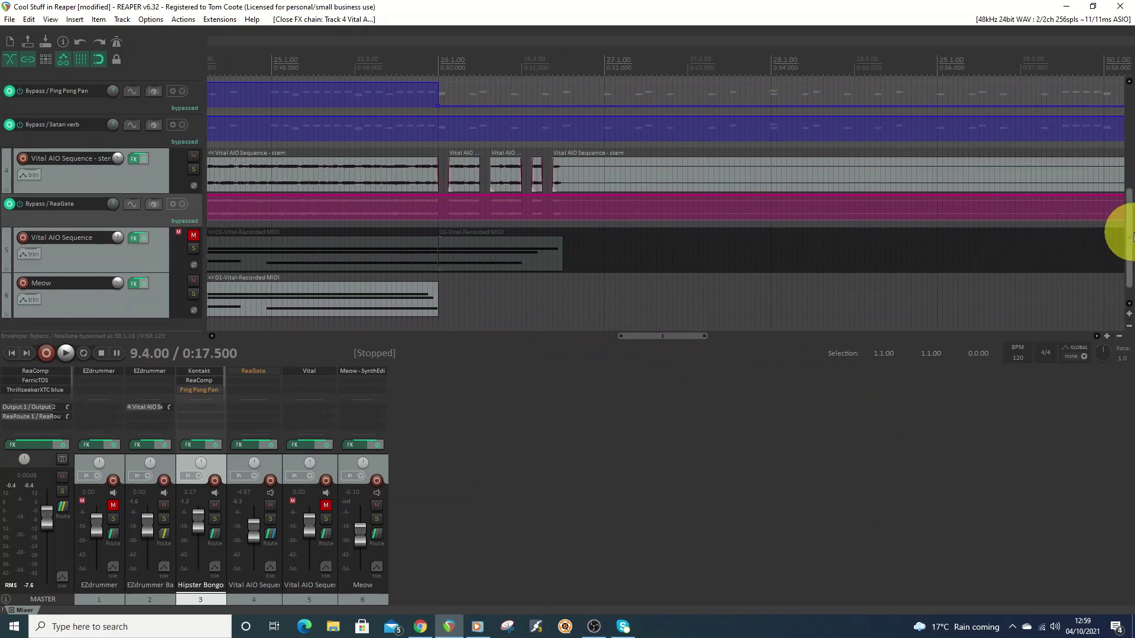
drag(1130, 239, 1129, 170)
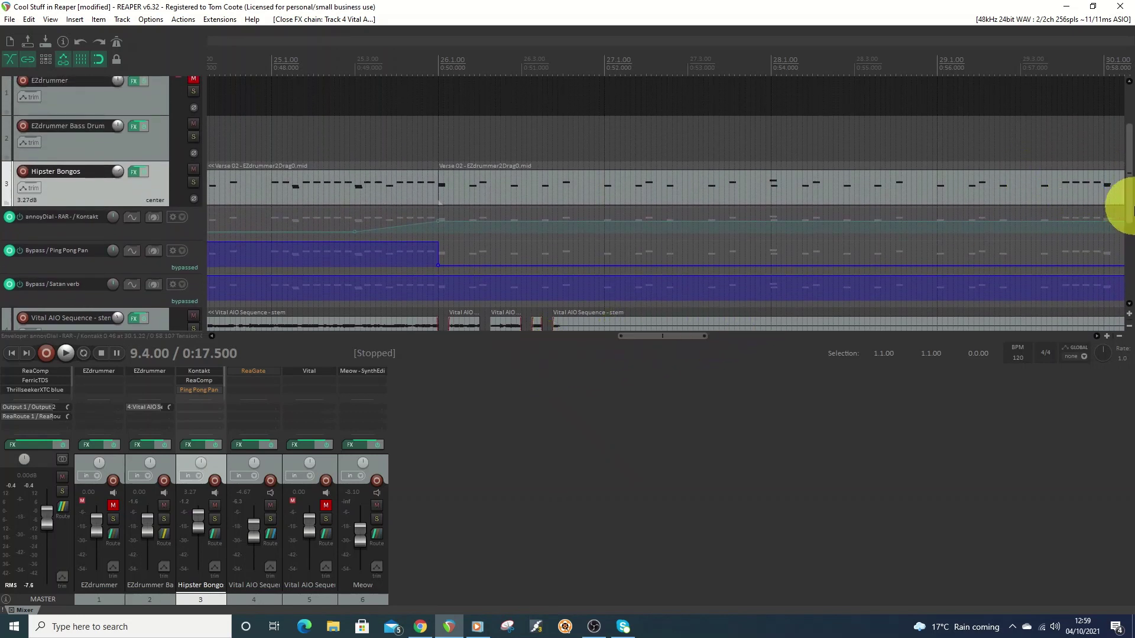
drag(1128, 205, 1130, 228)
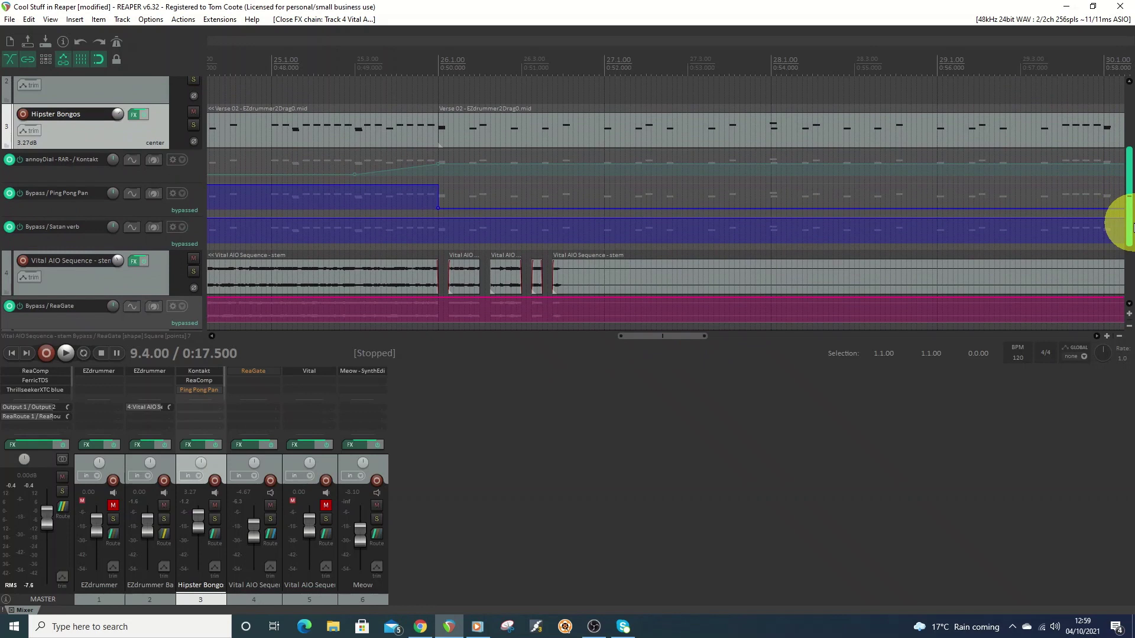
drag(643, 335, 672, 336)
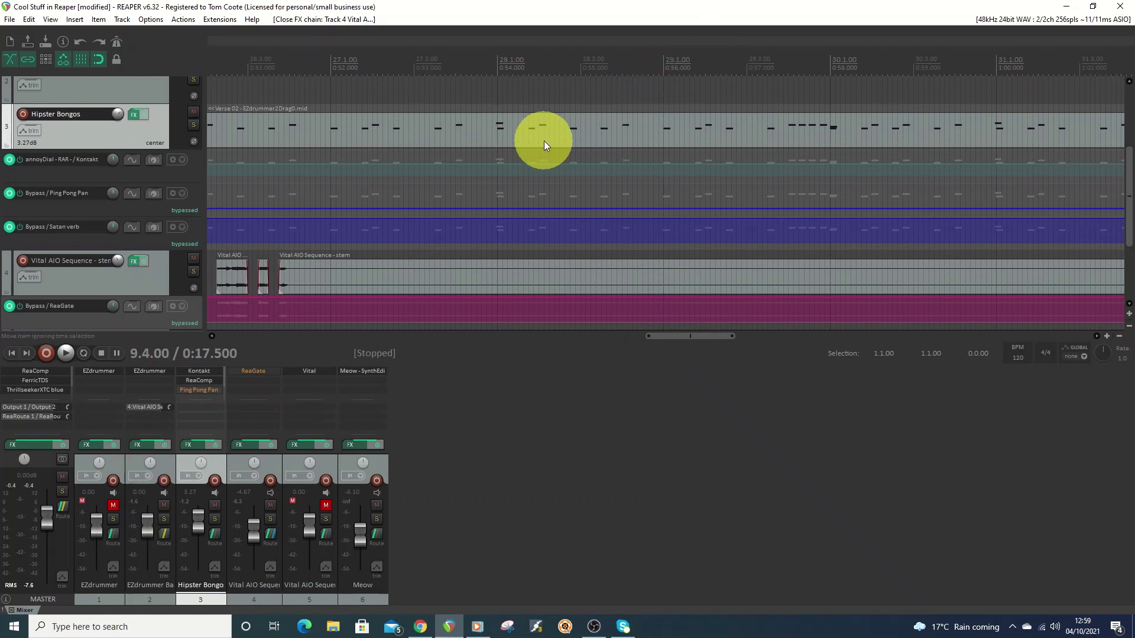
- Open the Hipster Bongos FX chain showing Kontakt with annoyDial as parameter #001
click(137, 114)
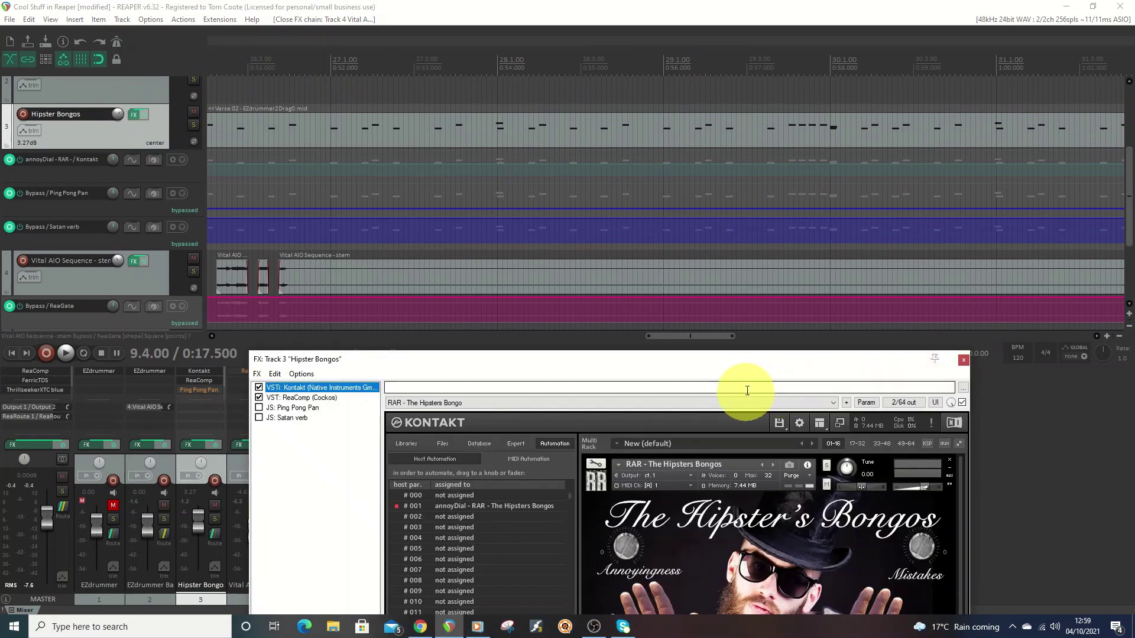
drag(751, 371, 786, 168)
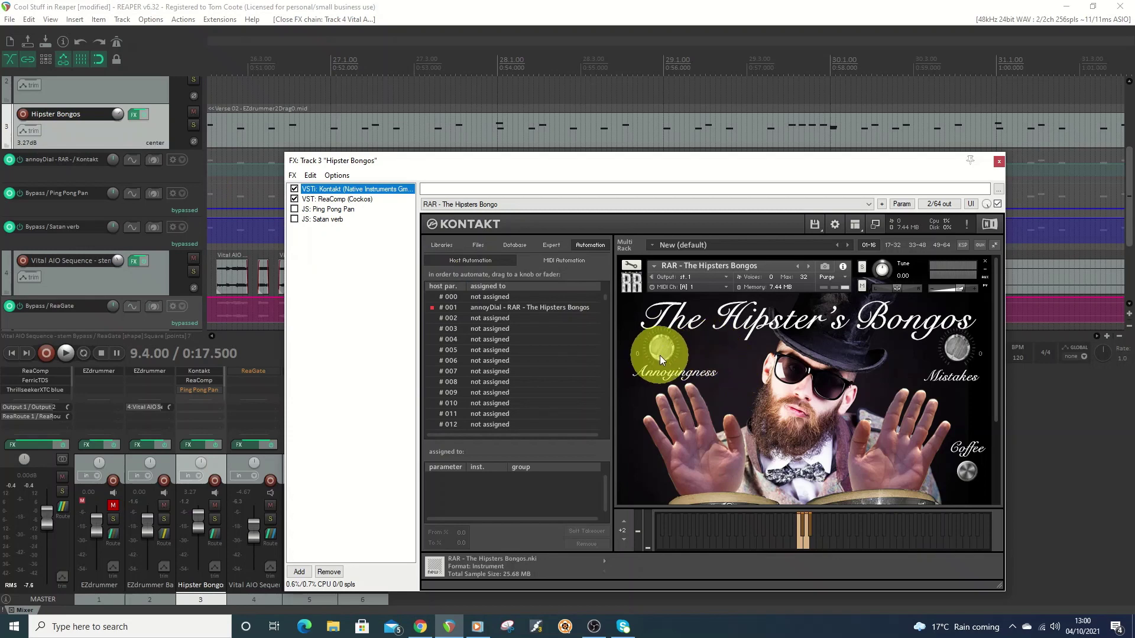
mouse_move(660, 356)
mouse_down()
mouse_move(223, 182)
mouse_move(239, 172)
mouse_move(700, 412)
mouse_up()
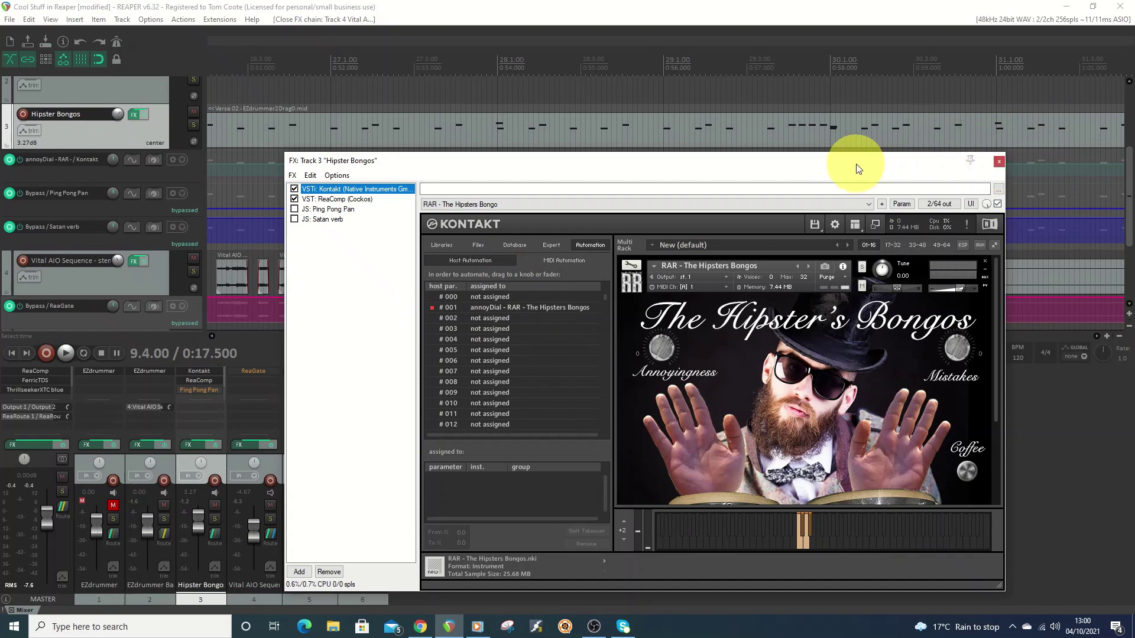
drag(856, 165, 945, 317)
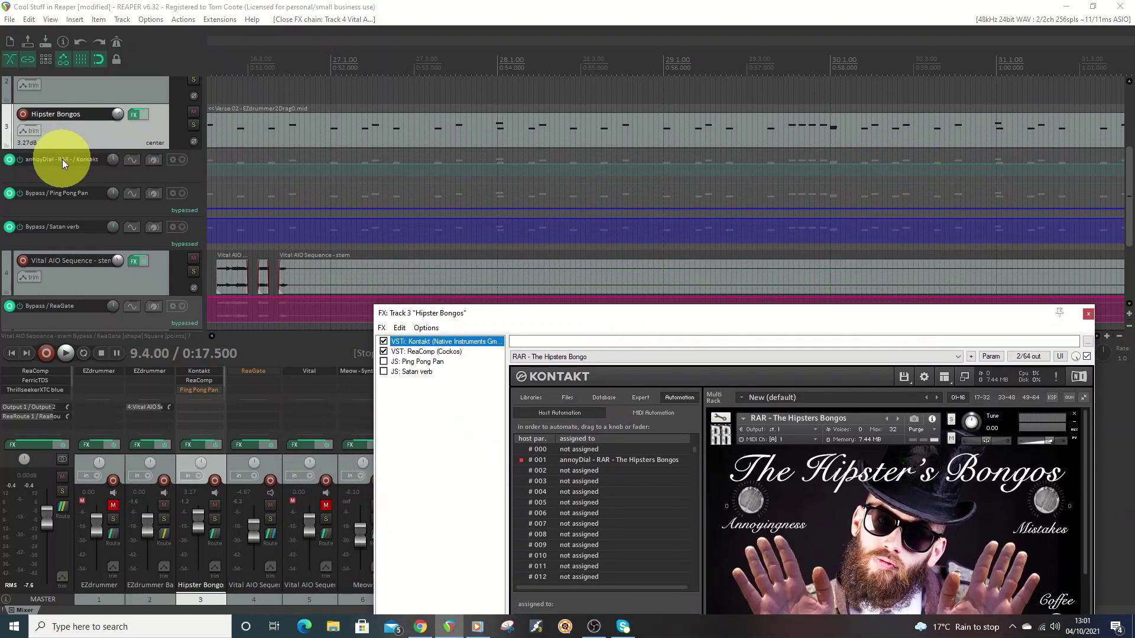
- Add a point to the annoyDial automation, then play the bongos from bar 25 and stop
drag(766, 324, 779, 377)
drag(688, 338, 644, 336)
click(524, 182)
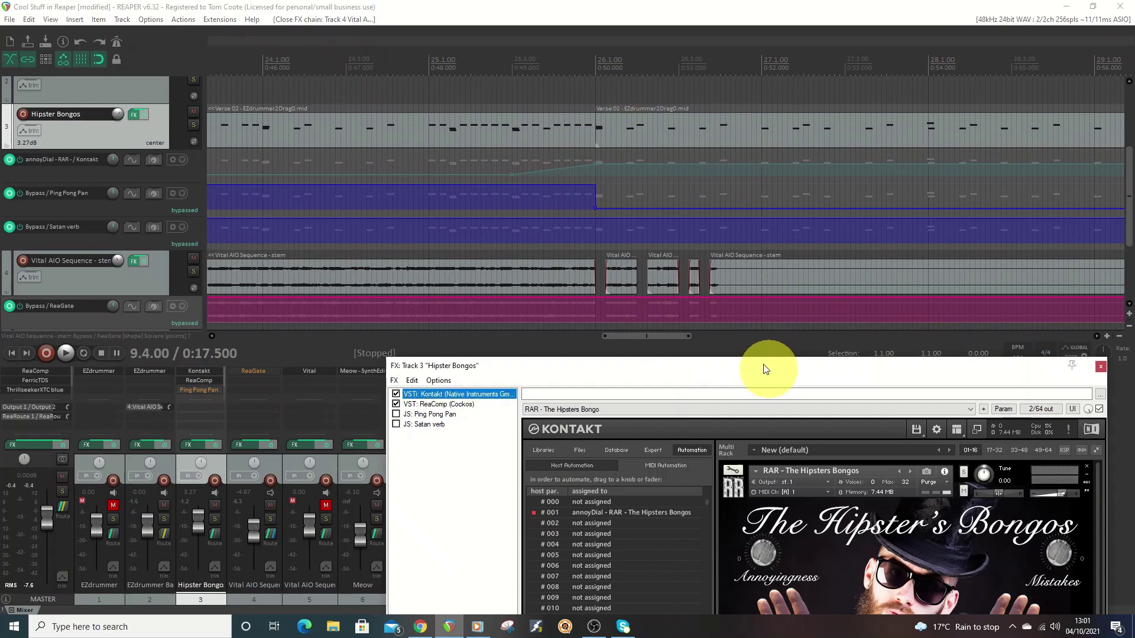
drag(747, 372, 648, 335)
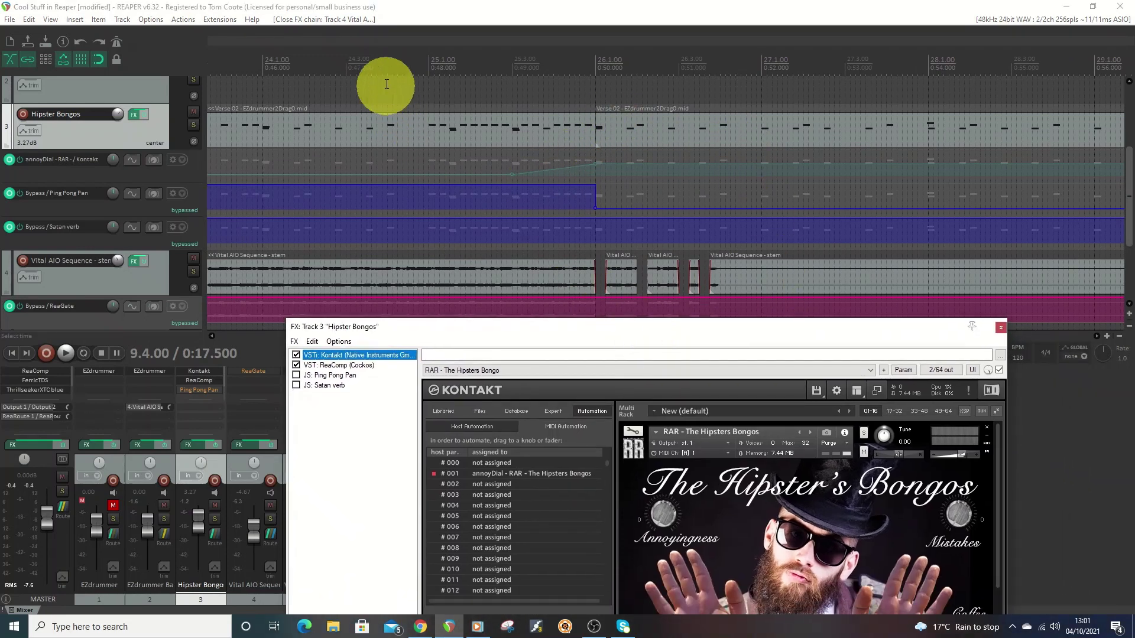
click(429, 67)
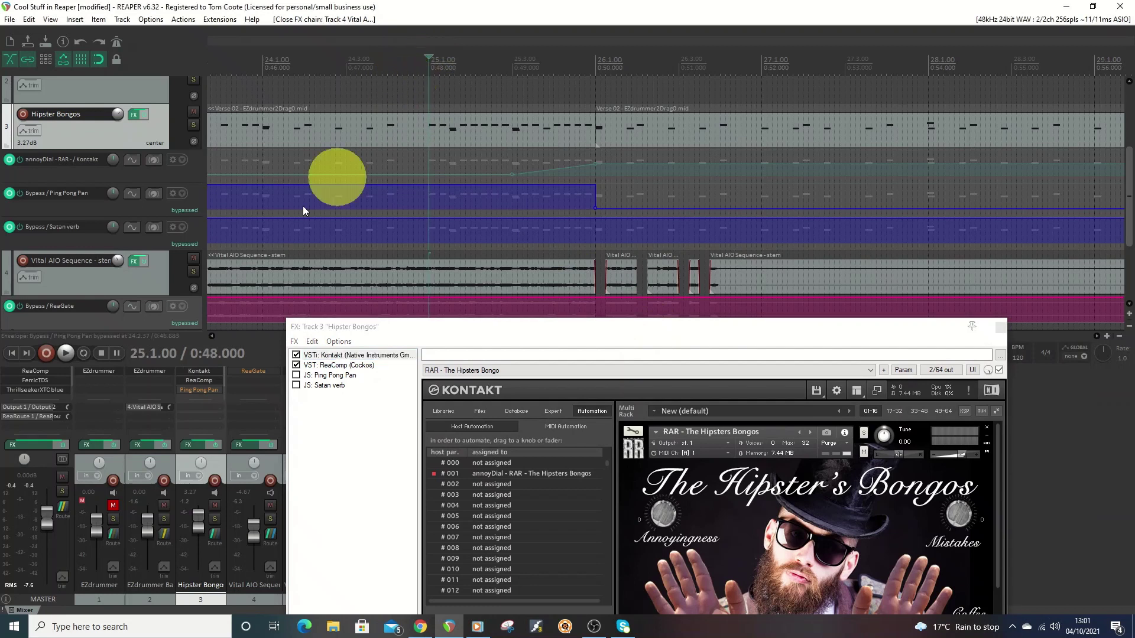
click(66, 353)
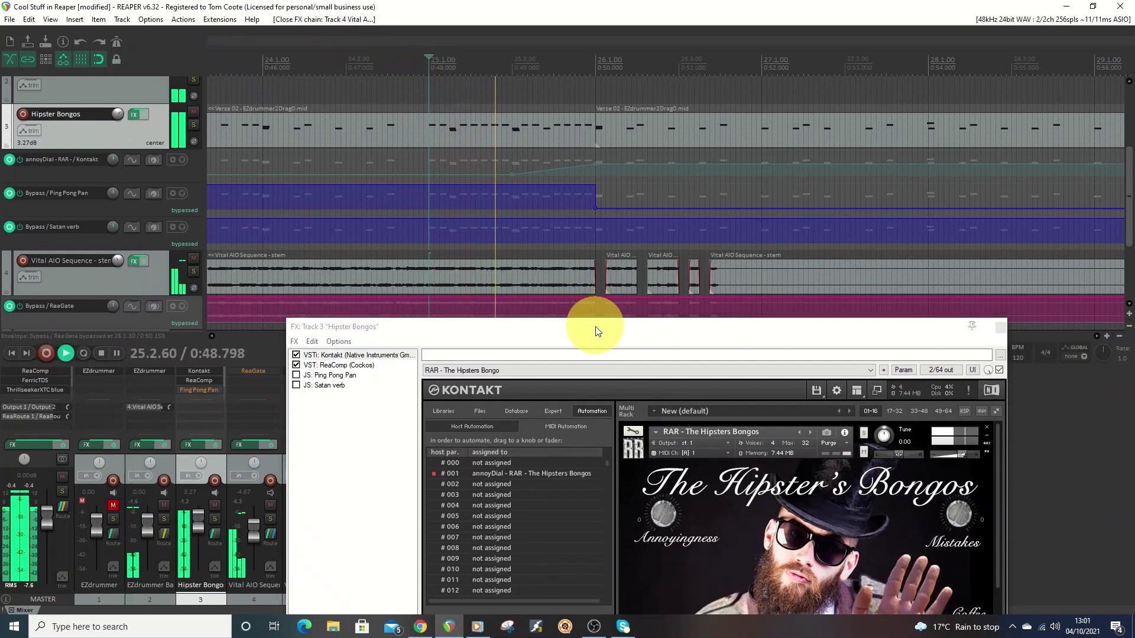
drag(597, 335, 528, 242)
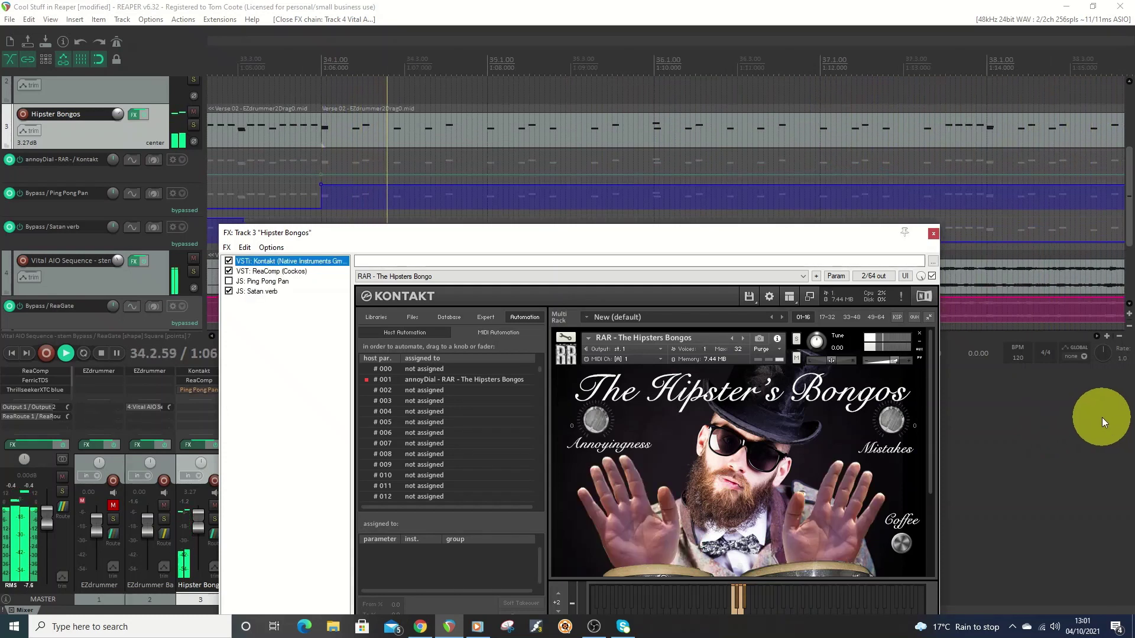
click(101, 354)
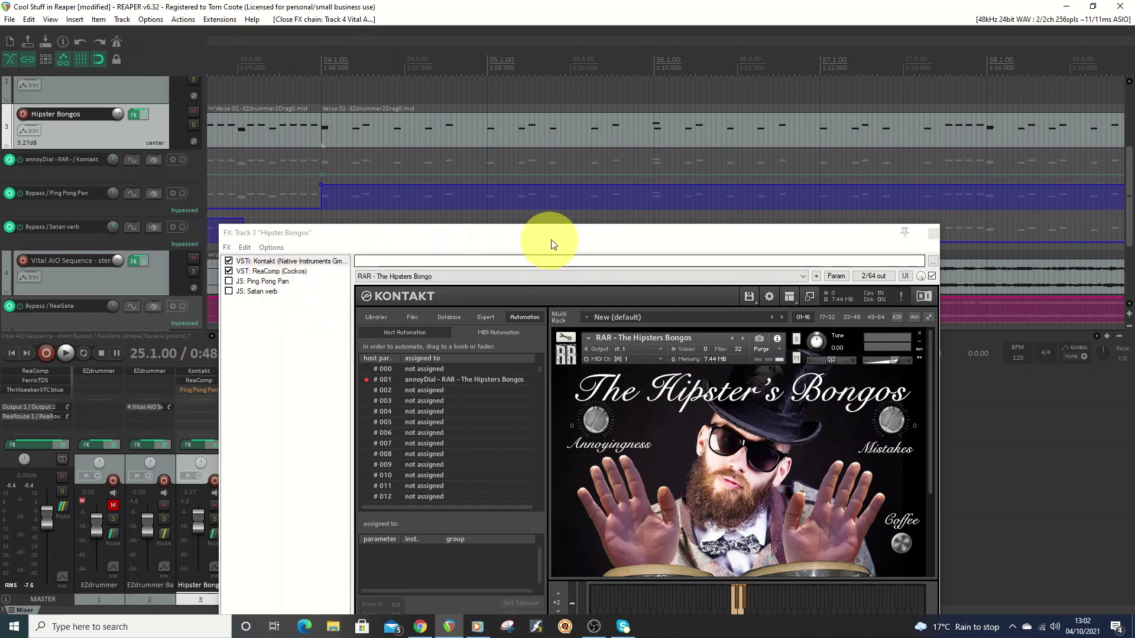
drag(678, 236, 786, 363)
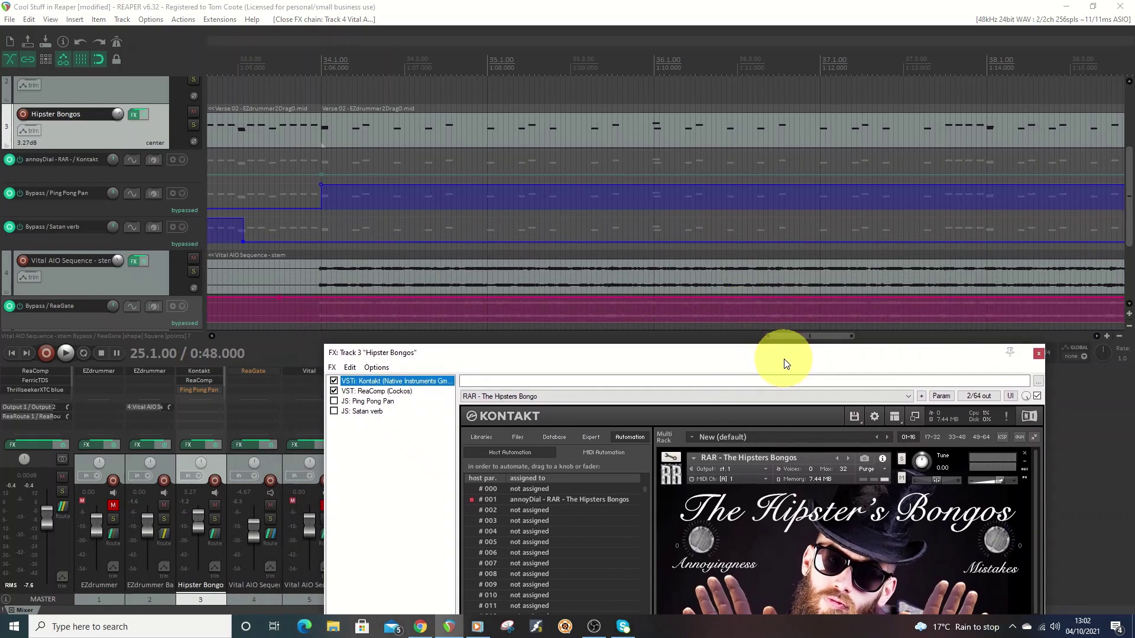
- Show Ping Pong Pan (Frequency 10.1, Width 89.0) and audition the bongos from bar 25
click(813, 338)
drag(814, 338, 774, 335)
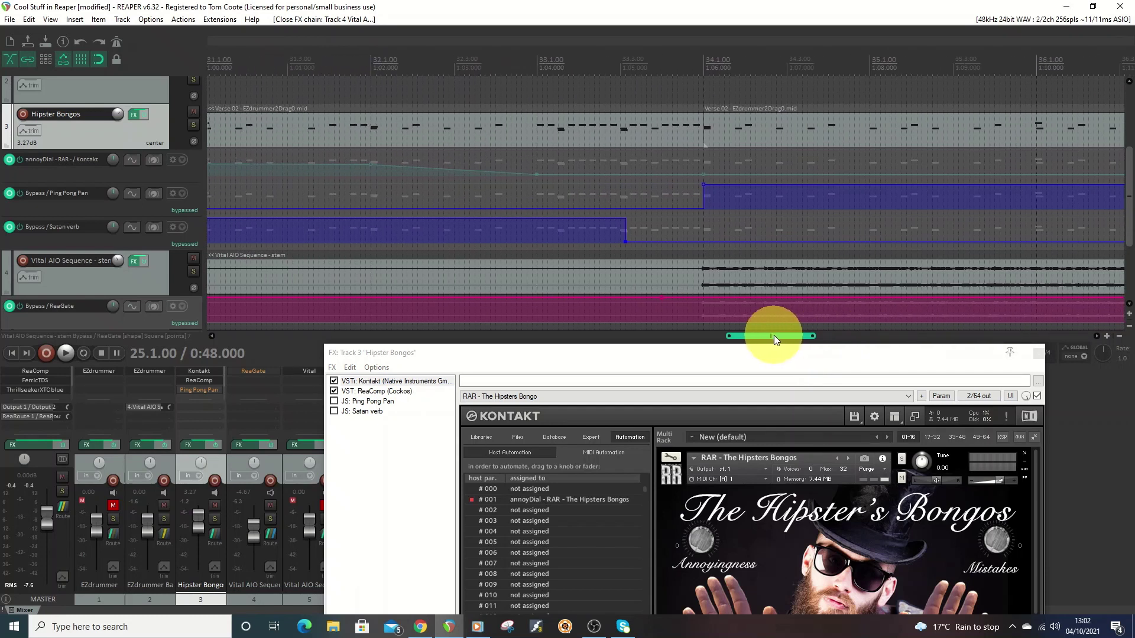
click(372, 402)
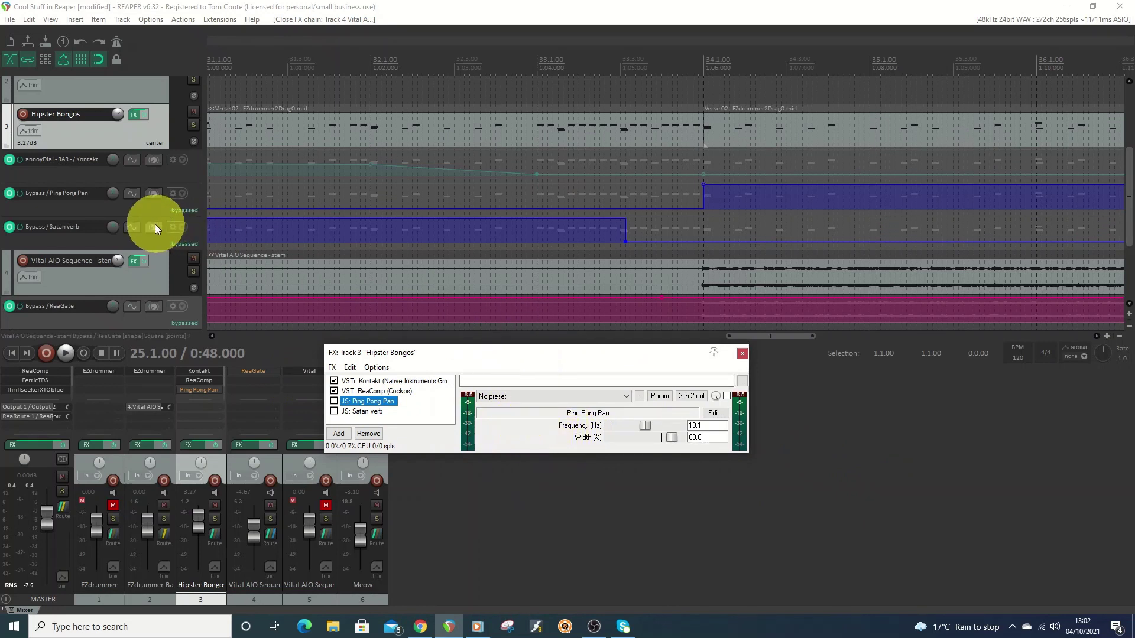
click(775, 336)
drag(775, 335, 665, 340)
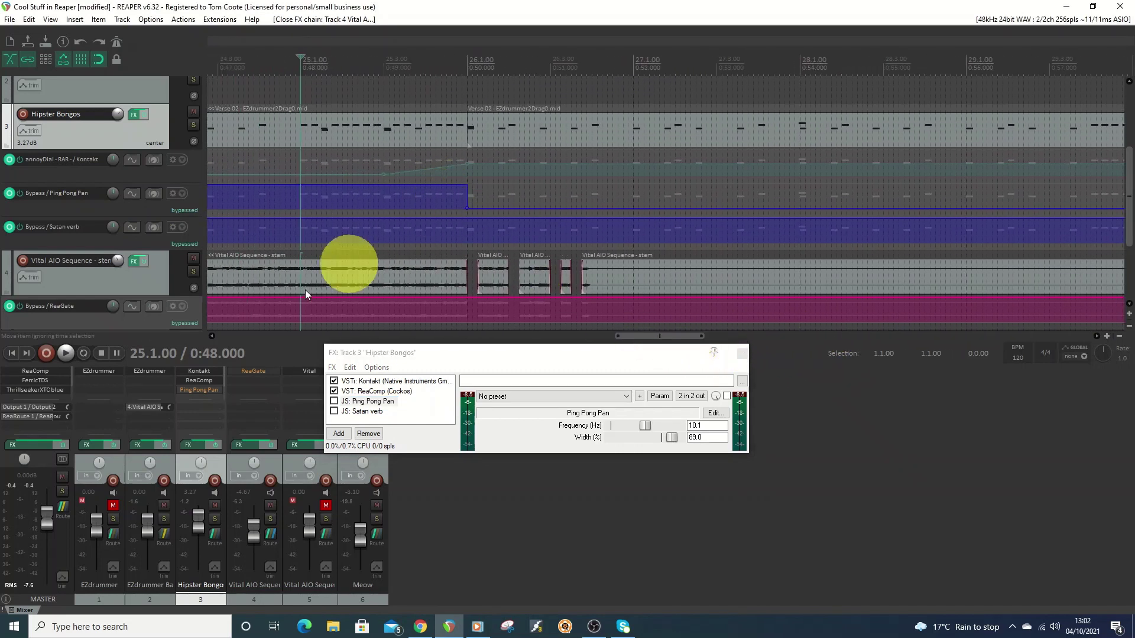
click(66, 354)
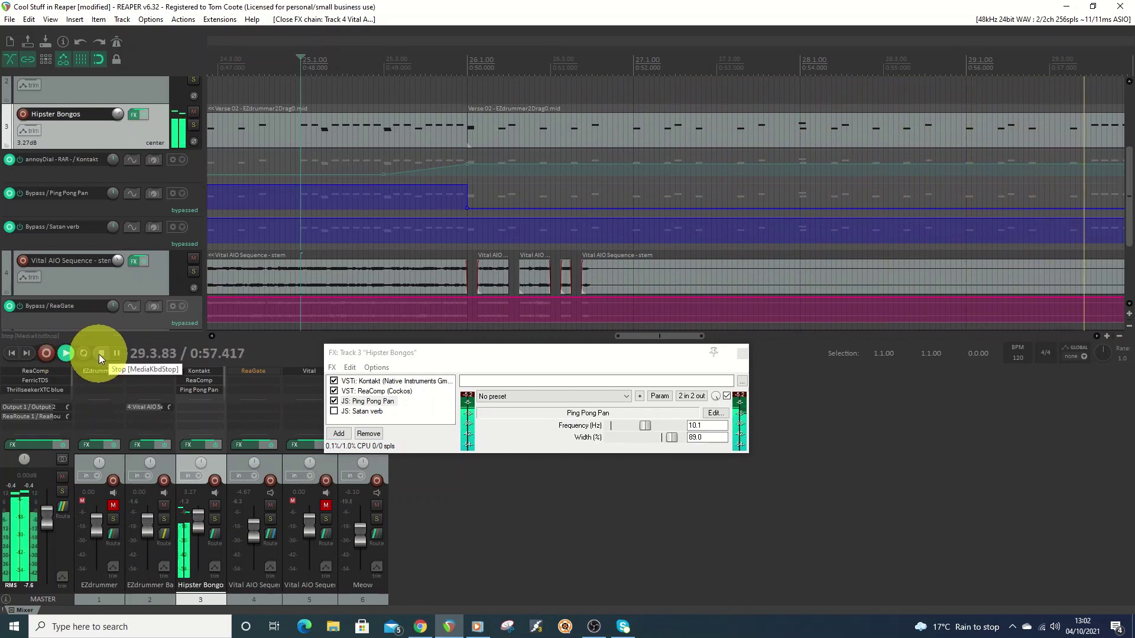
click(98, 354)
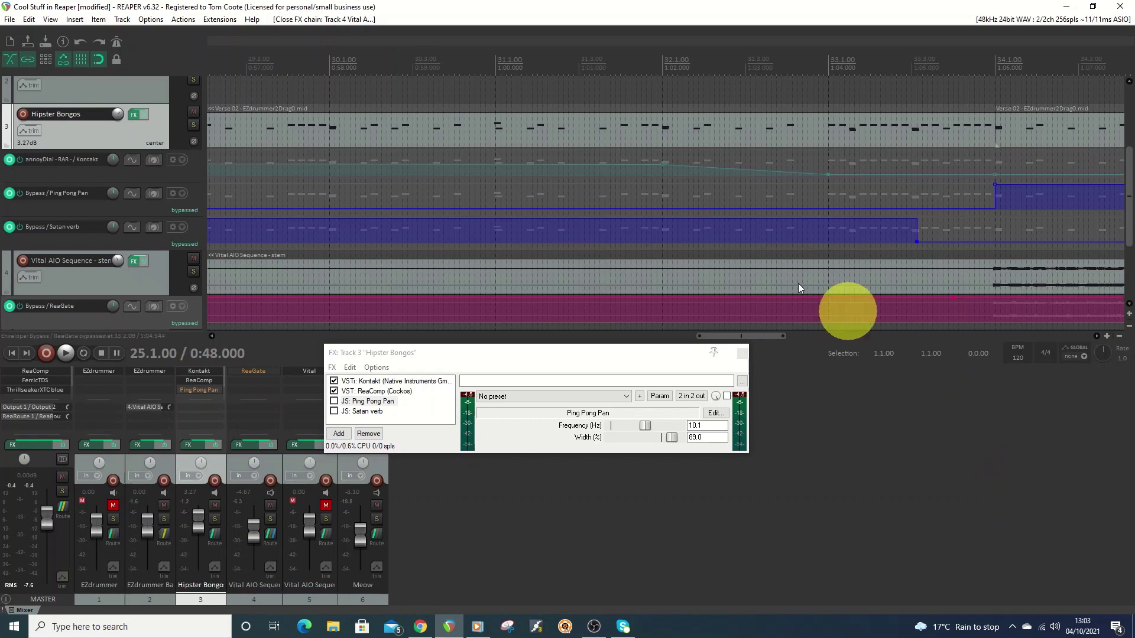
drag(491, 359, 550, 388)
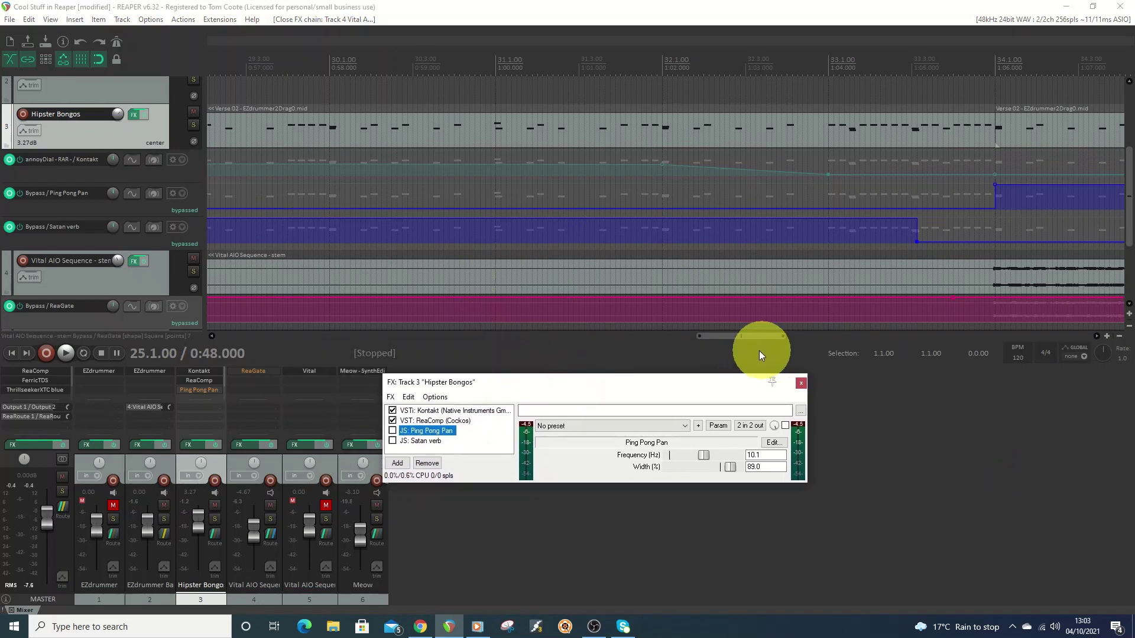
- Display the JS: Satan verb settings, Strange preset, in the Hipster Bongos chain, and raise the window
click(737, 342)
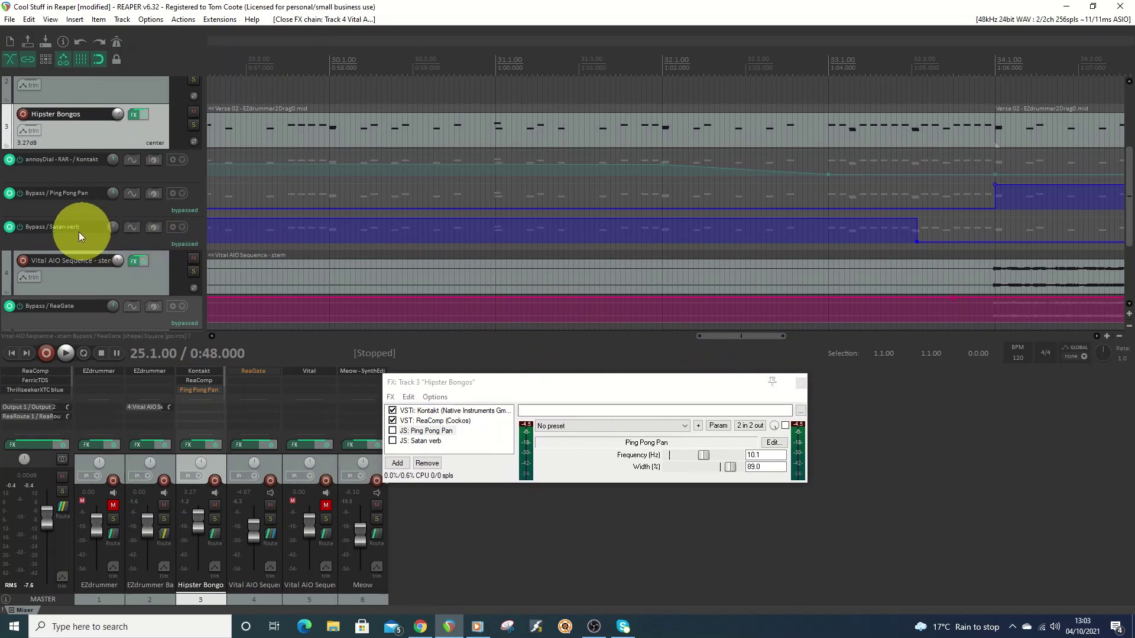
click(431, 441)
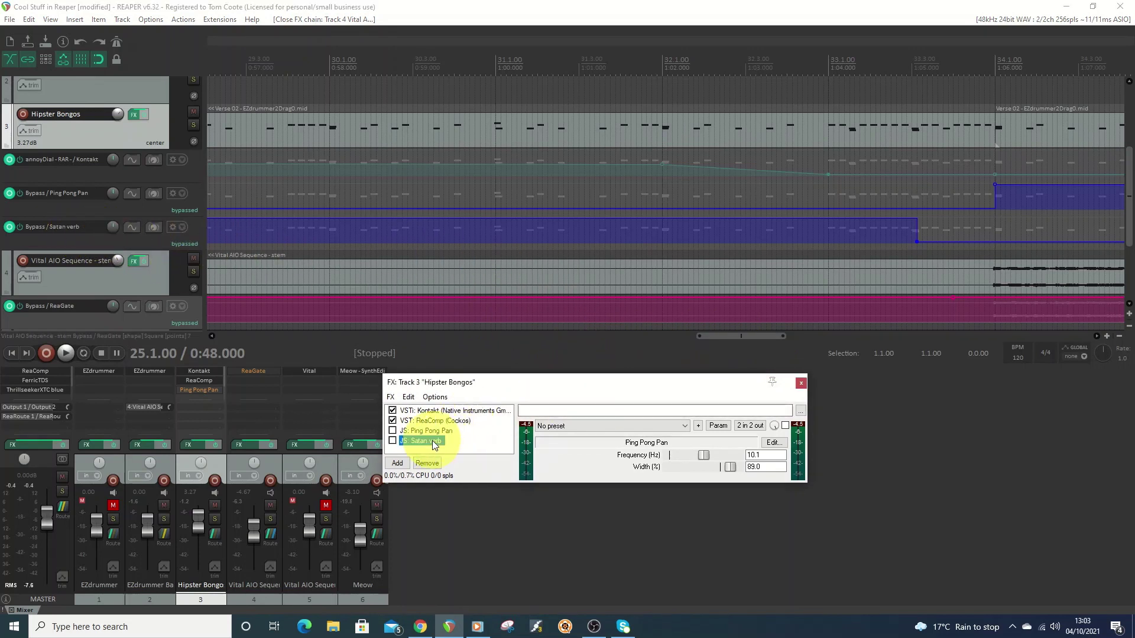
drag(653, 394, 622, 366)
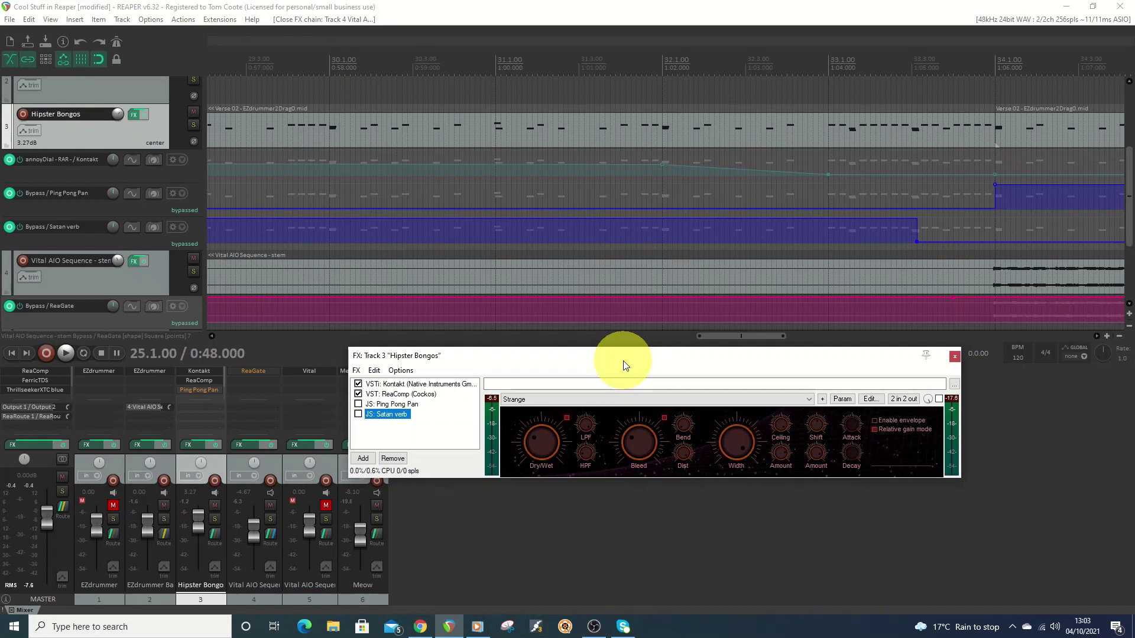
- Audition the soloed Hipster Bongos from bar 32.3, then unsolo them and close the FX chain
drag(707, 335, 731, 337)
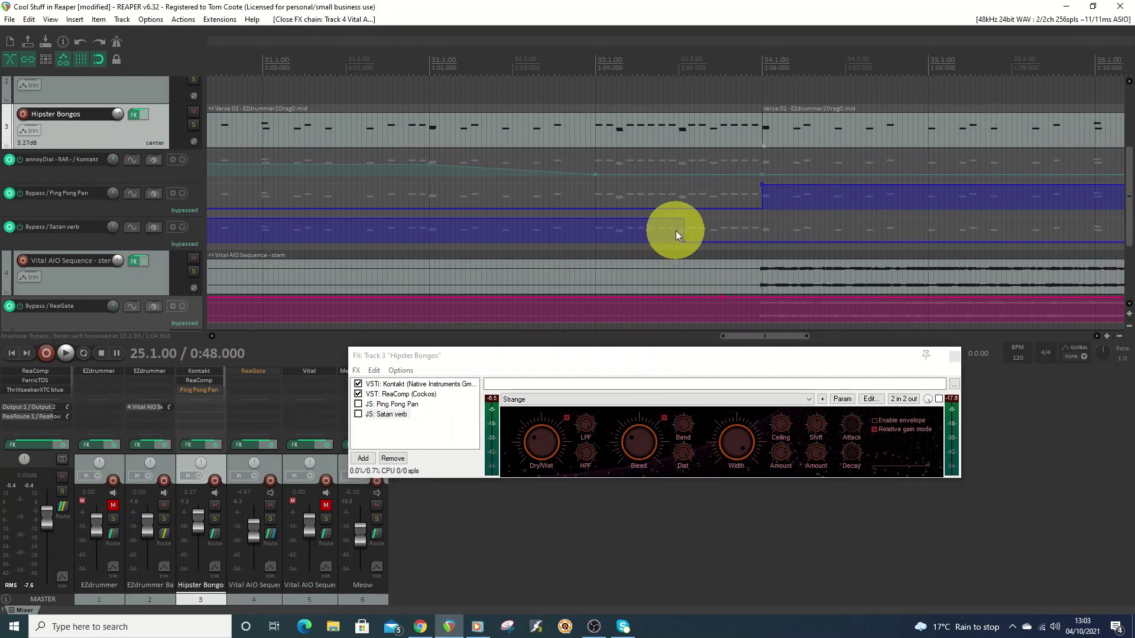
click(513, 68)
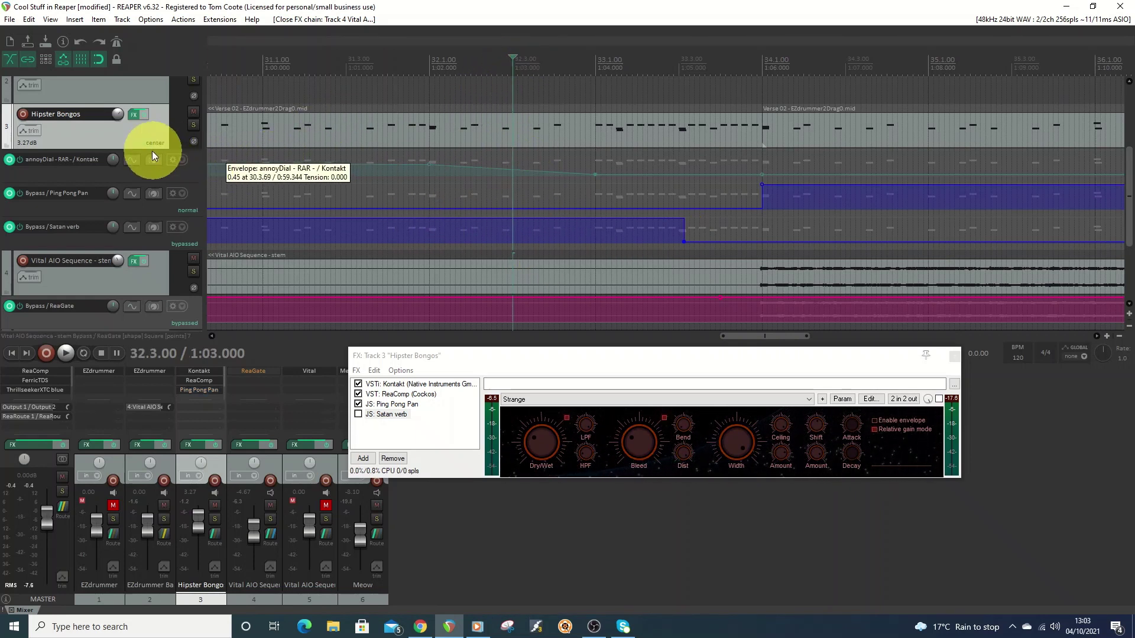
click(193, 124)
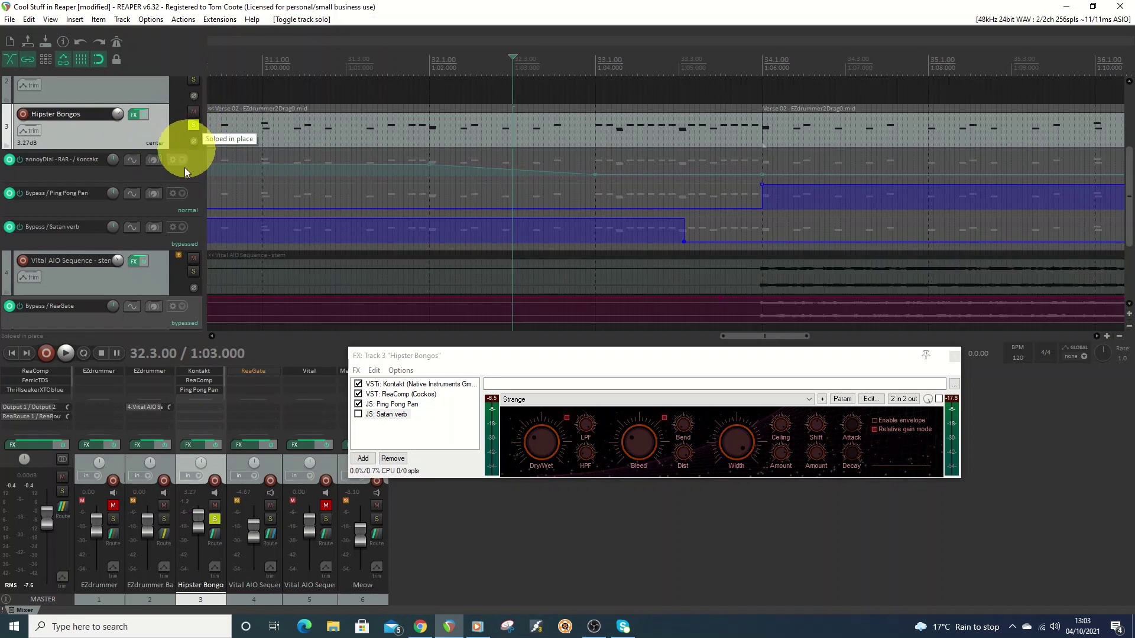
click(65, 353)
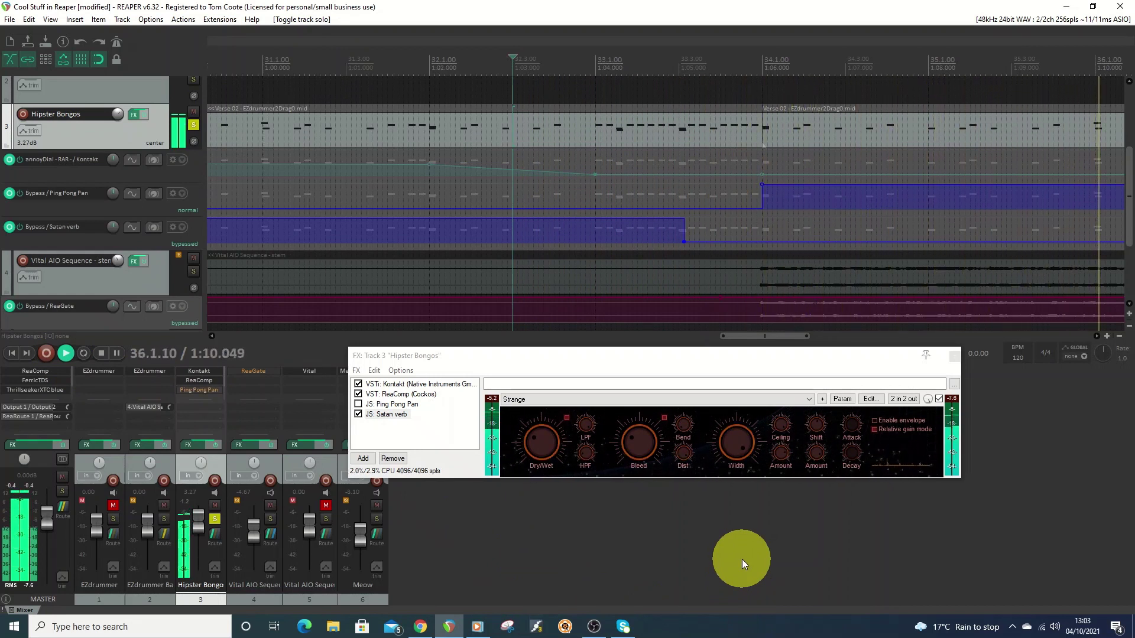
click(101, 353)
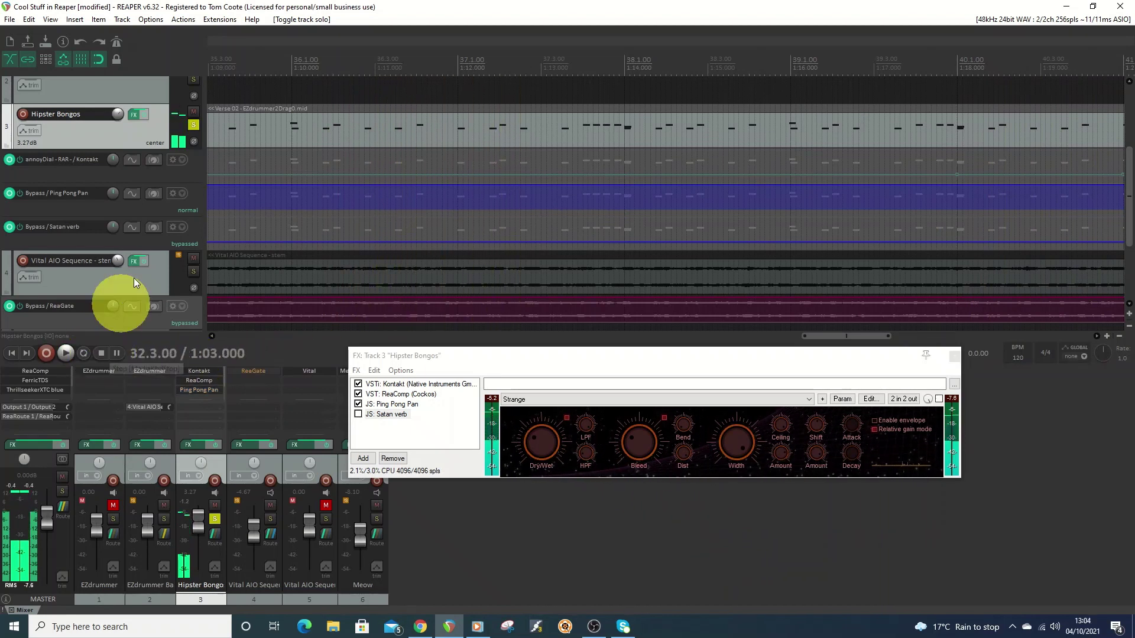
click(194, 125)
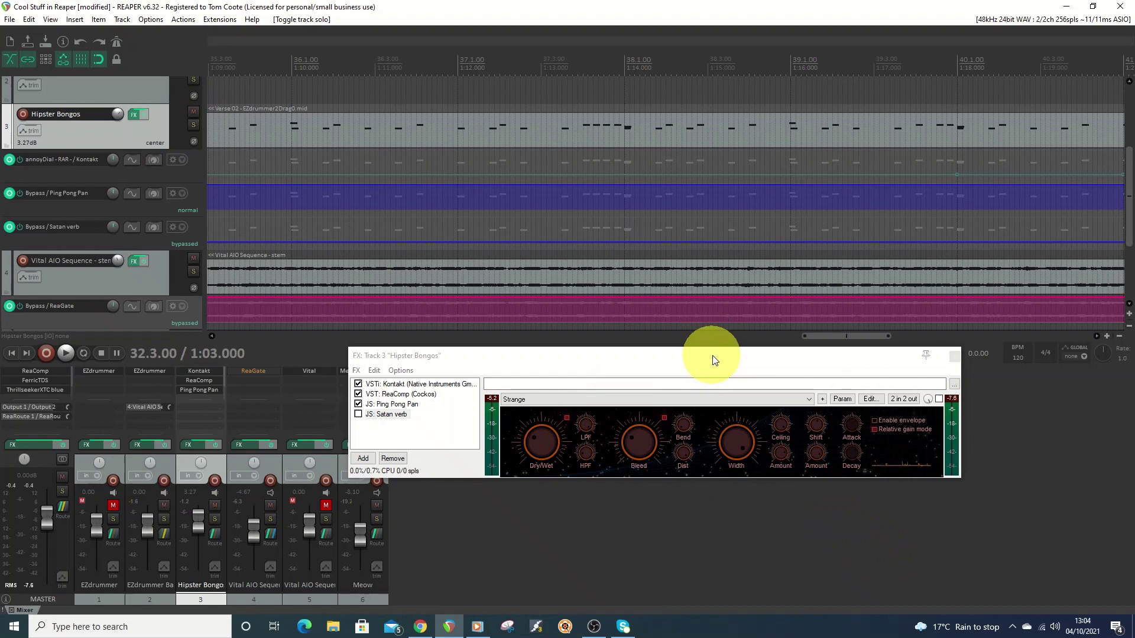
click(955, 356)
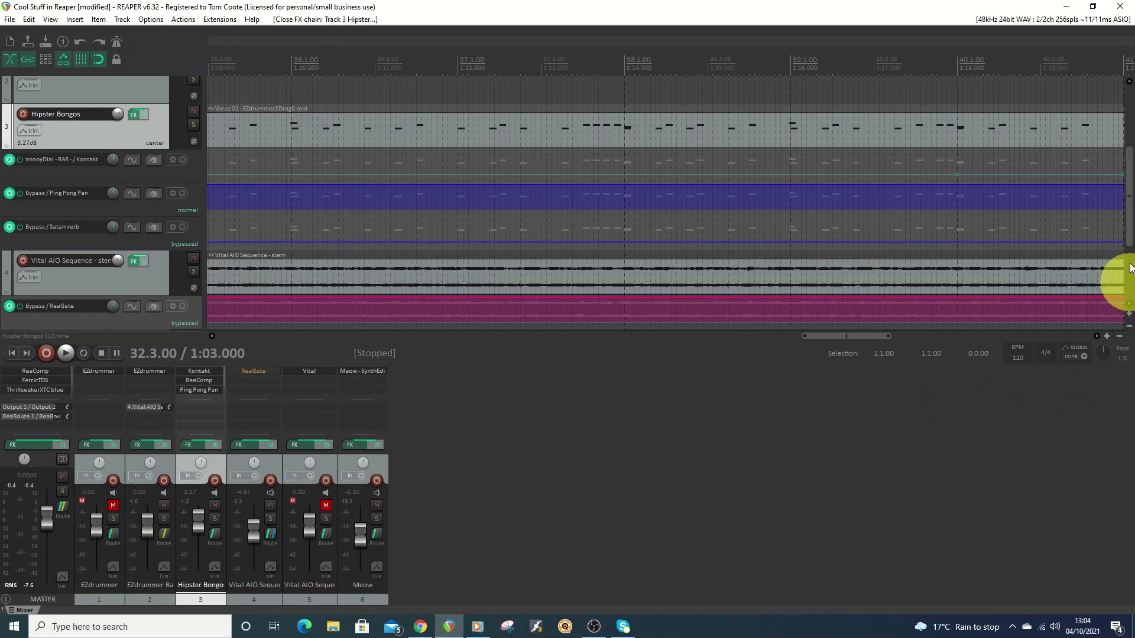
- Open track 6 Meow's MeowSynth window without its chain list and move it aside
drag(1130, 220, 1125, 329)
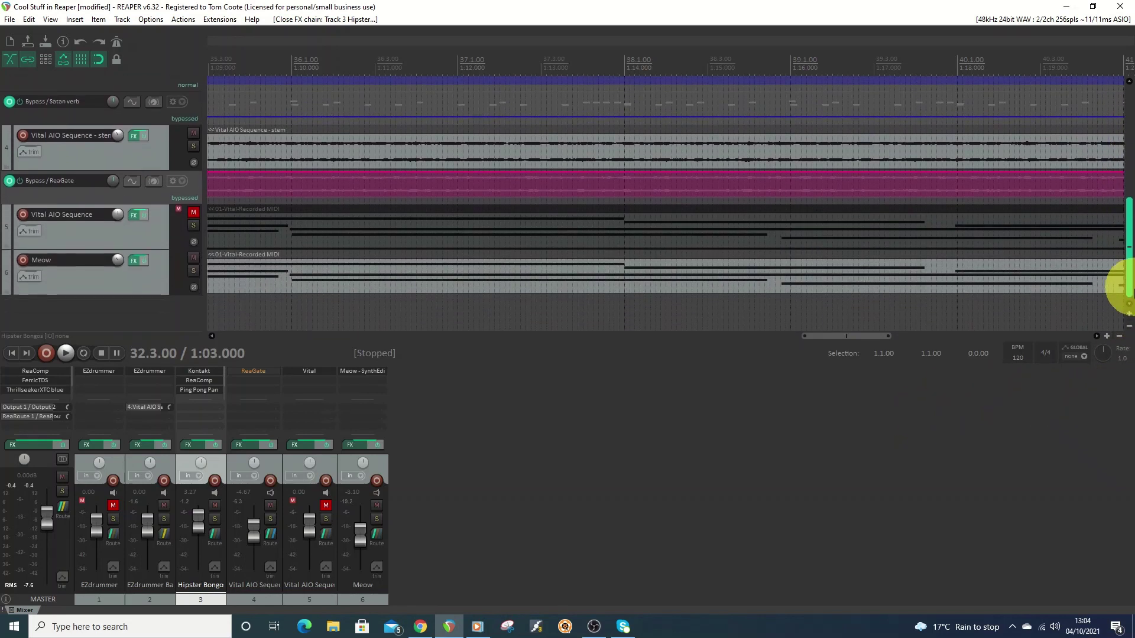
click(137, 260)
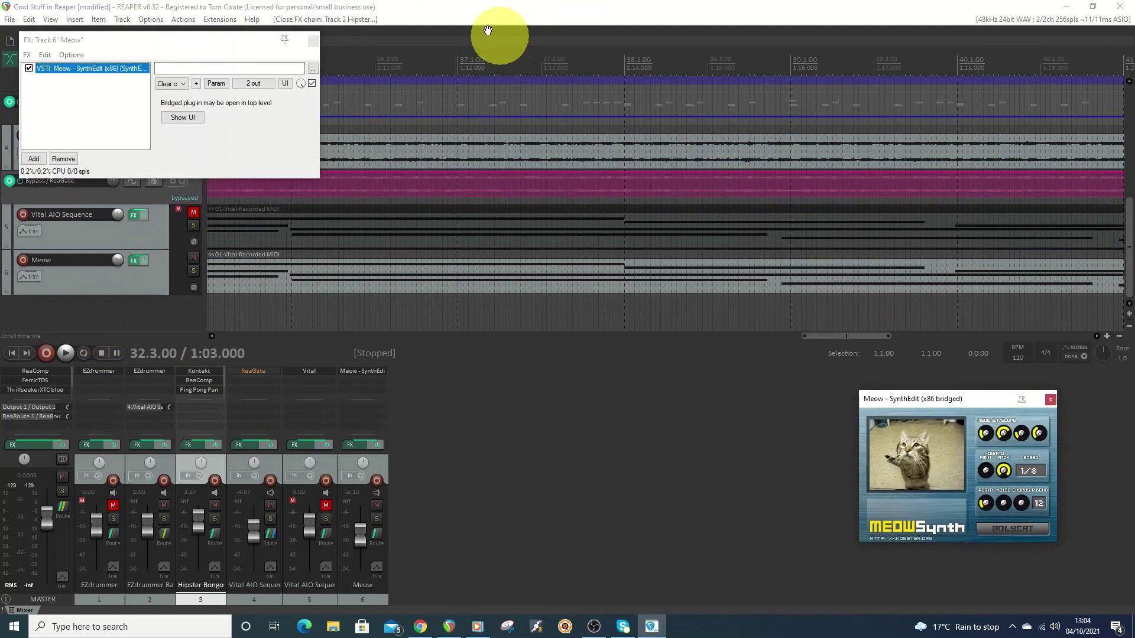
click(313, 42)
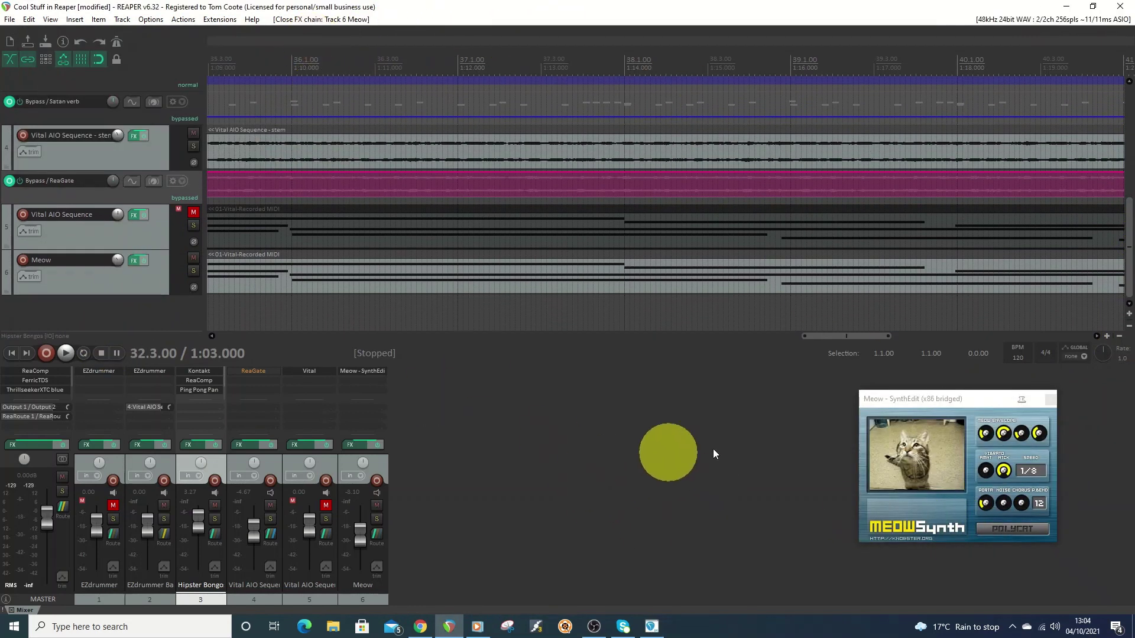
drag(974, 397, 725, 377)
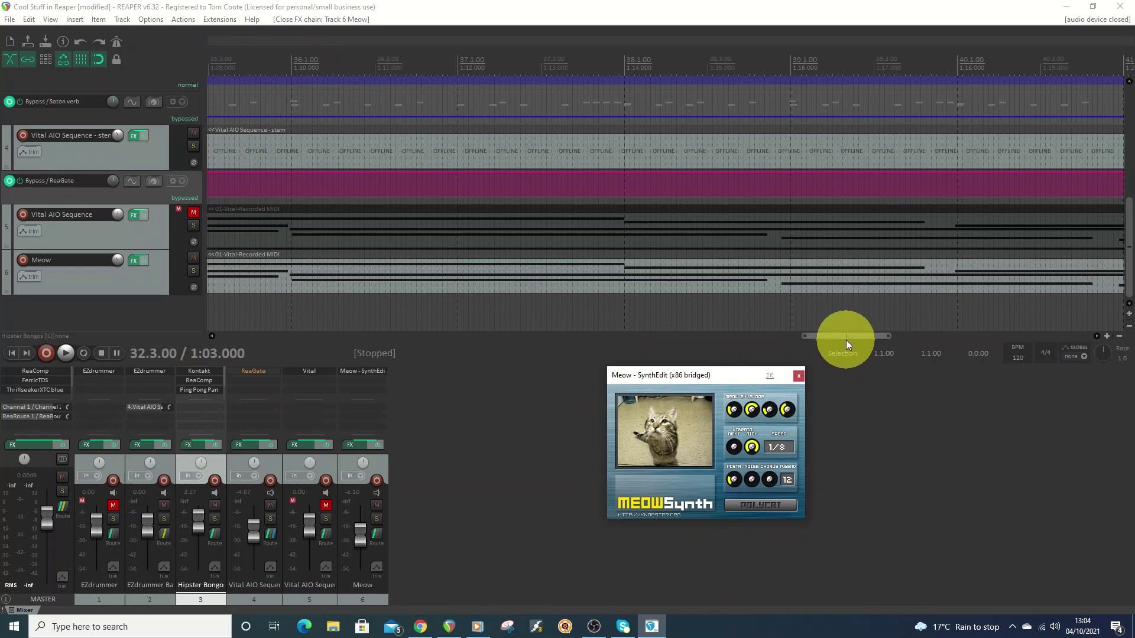
drag(845, 337, 755, 339)
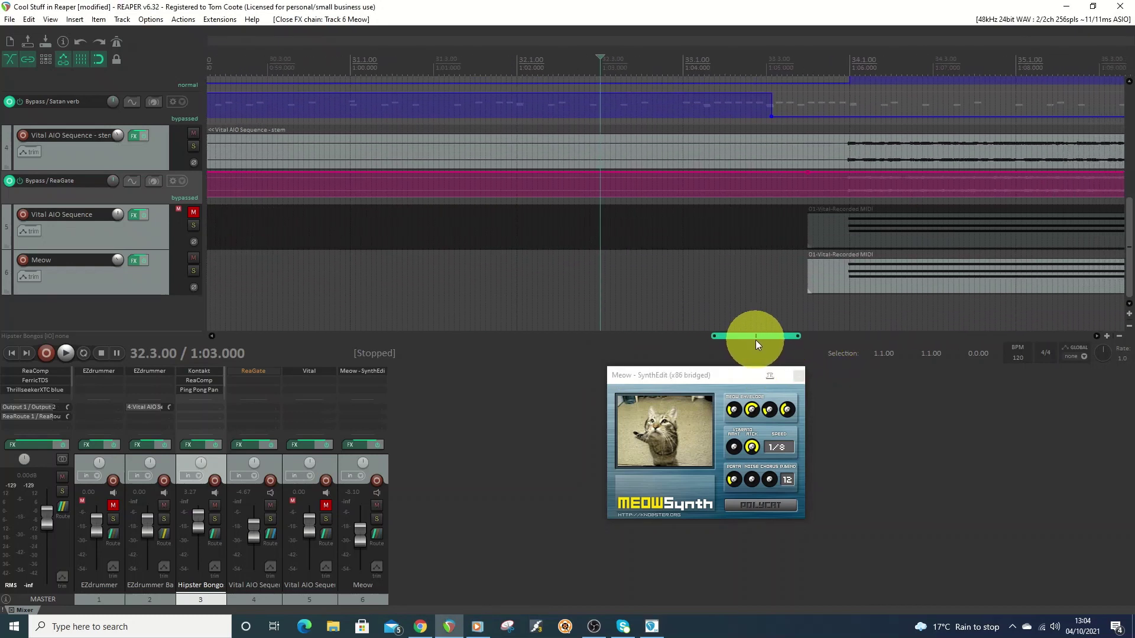
- Play the soloed Meow track from 32.3, then stop and unsolo it
click(193, 271)
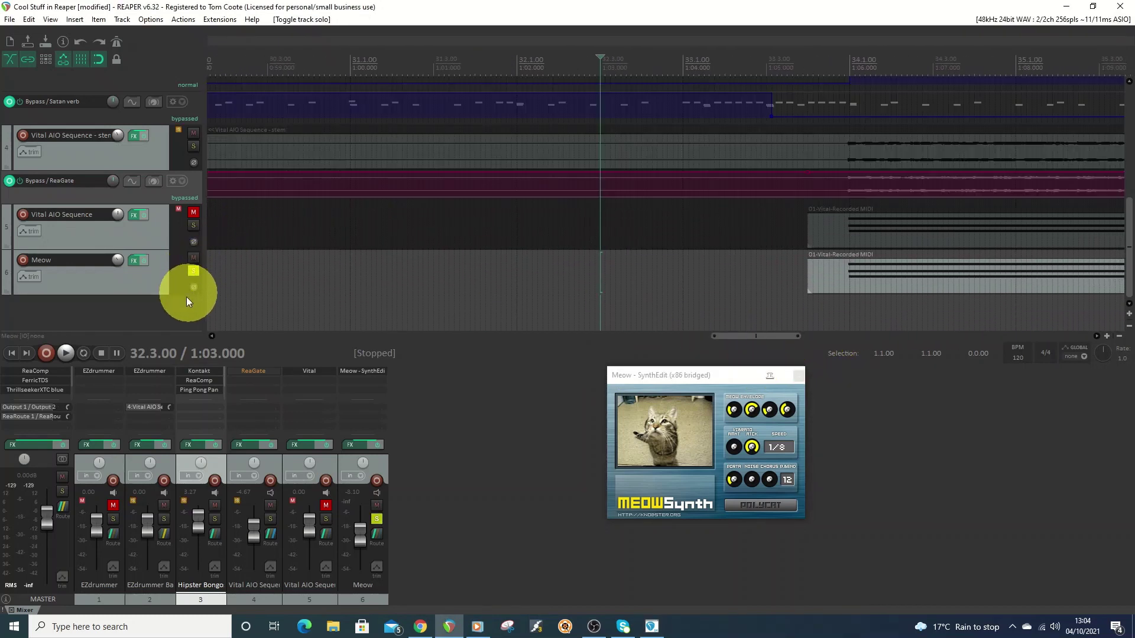
click(66, 353)
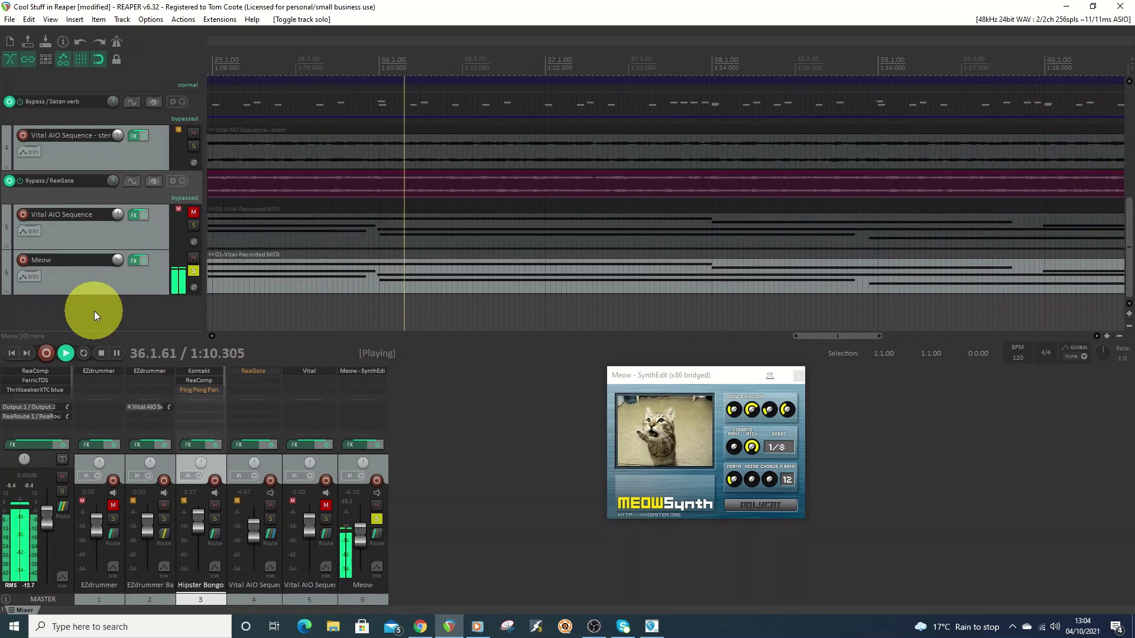
click(101, 355)
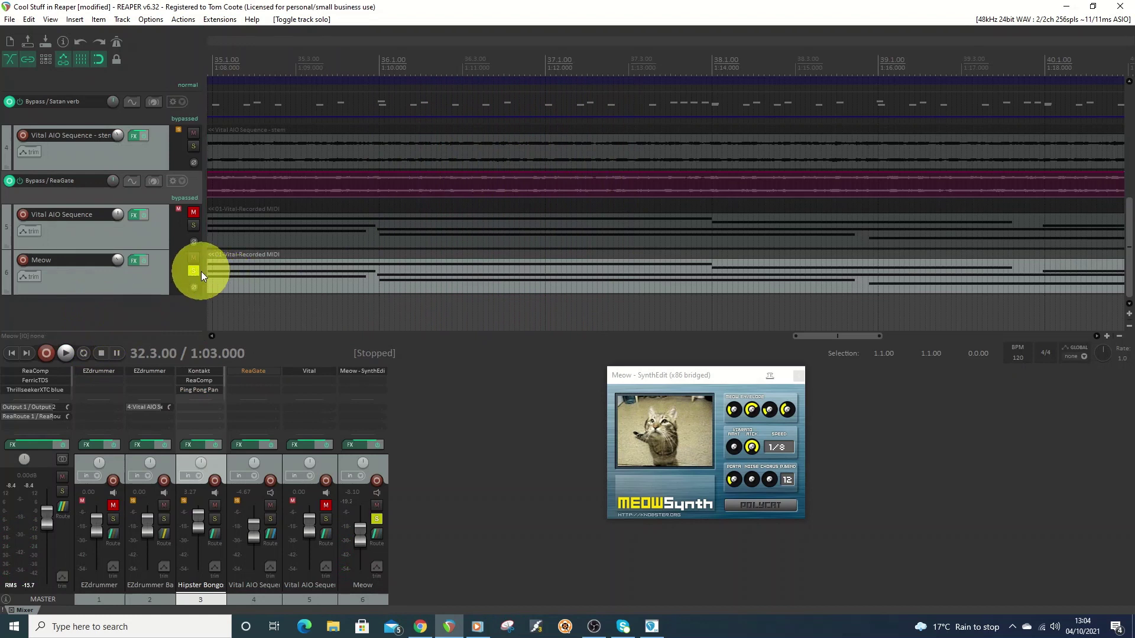
click(194, 272)
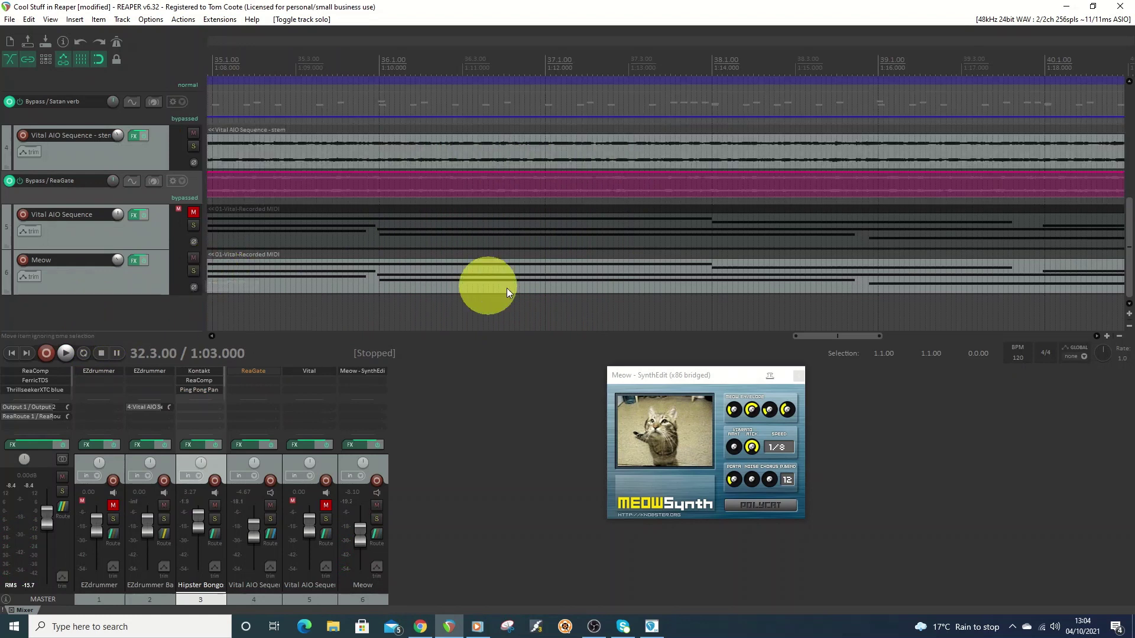
- Close the MeowSynth window and scroll the arrange view back to bars 8–12
click(797, 375)
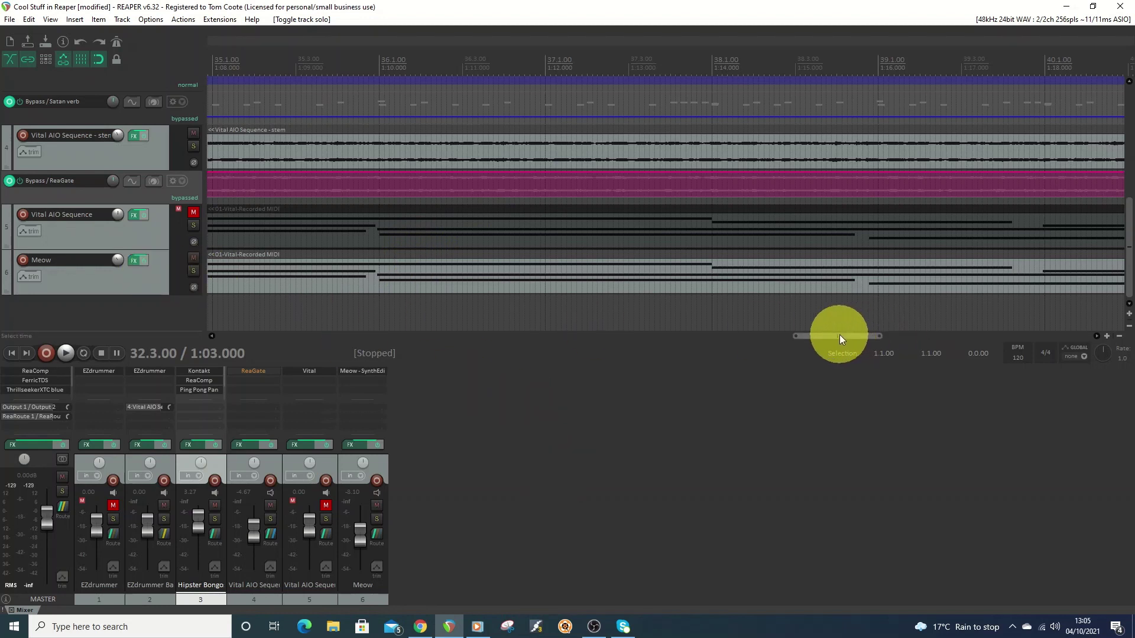
drag(839, 335, 793, 344)
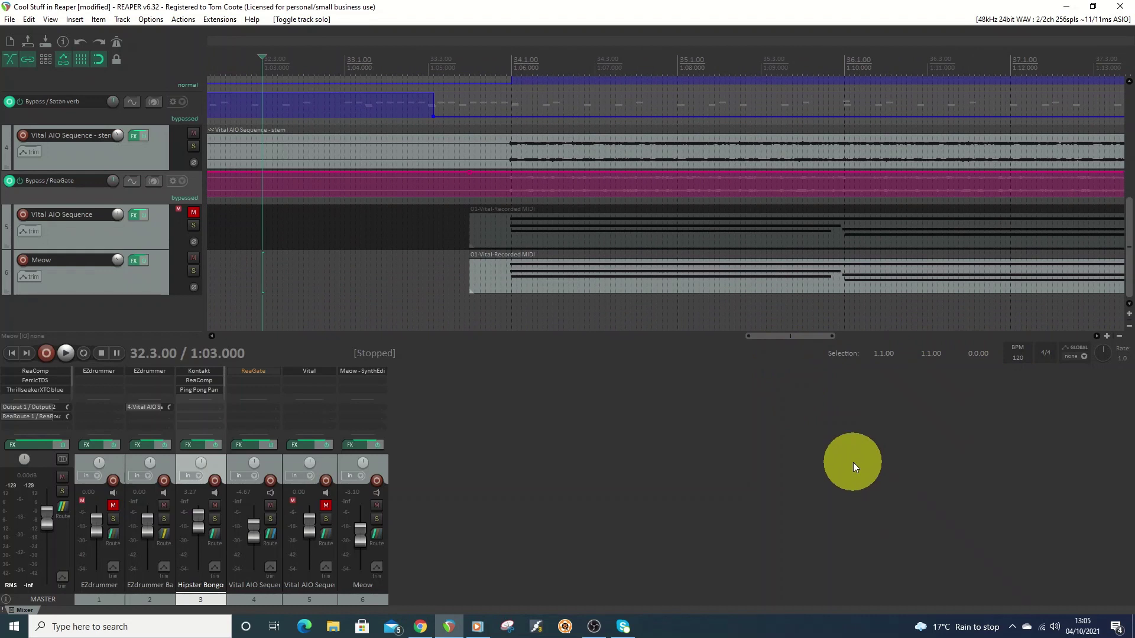
drag(787, 338, 386, 340)
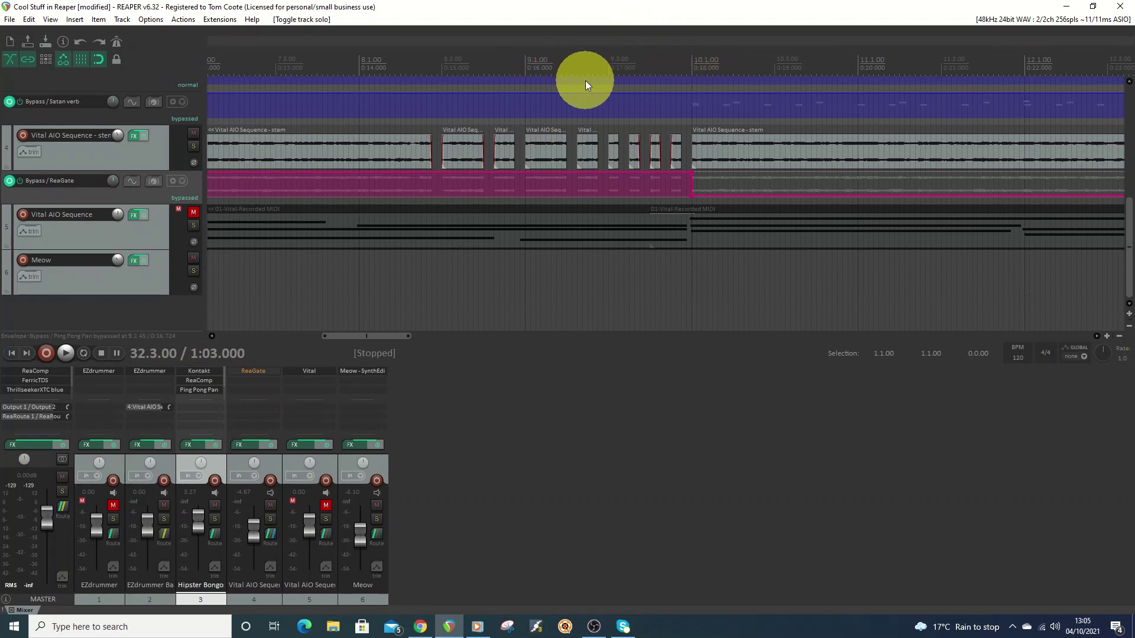
click(148, 19)
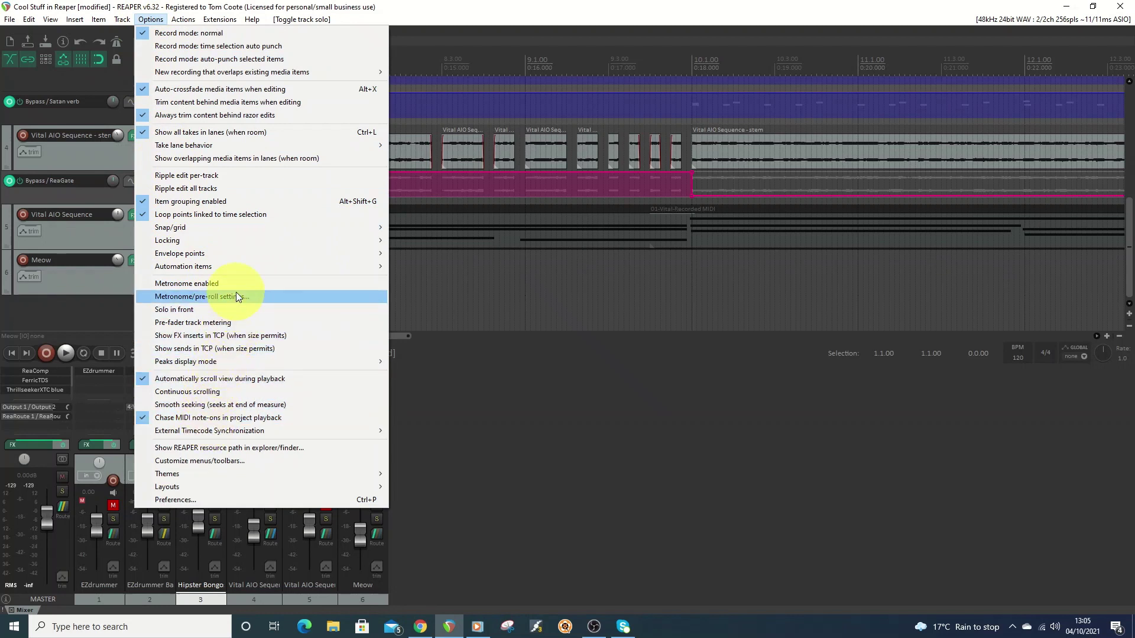
mouse_move(259, 234)
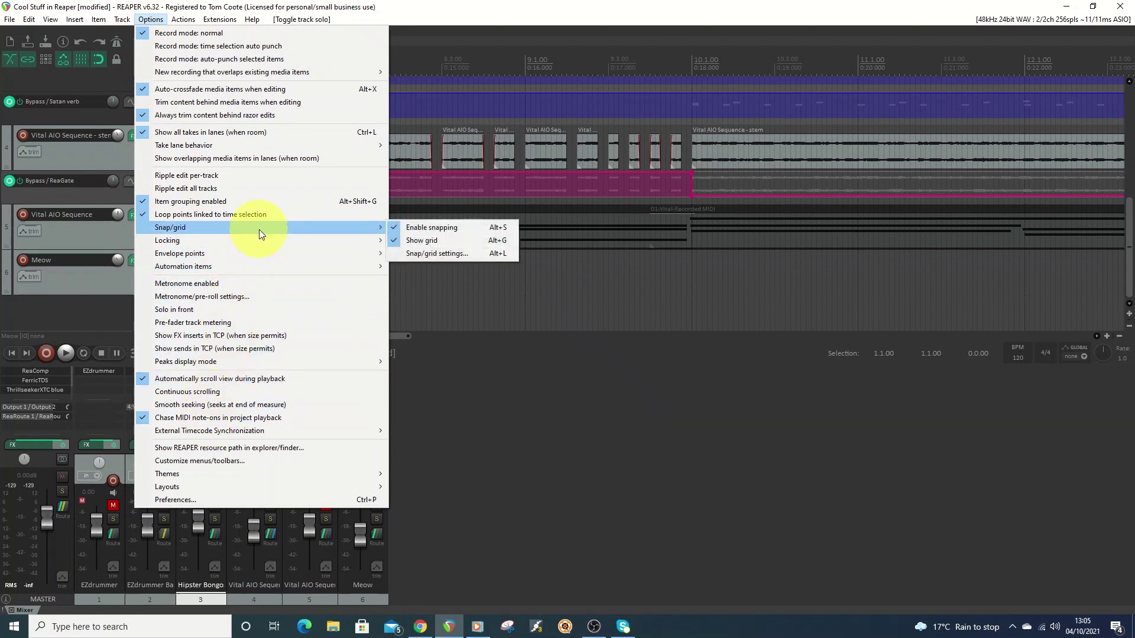
click(445, 255)
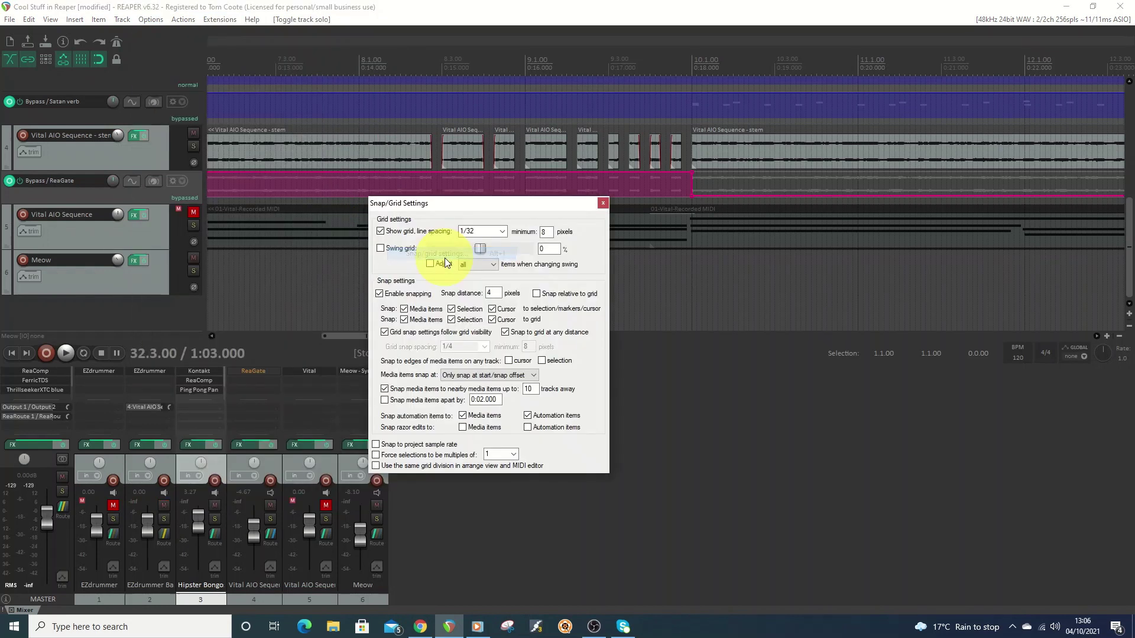
click(502, 231)
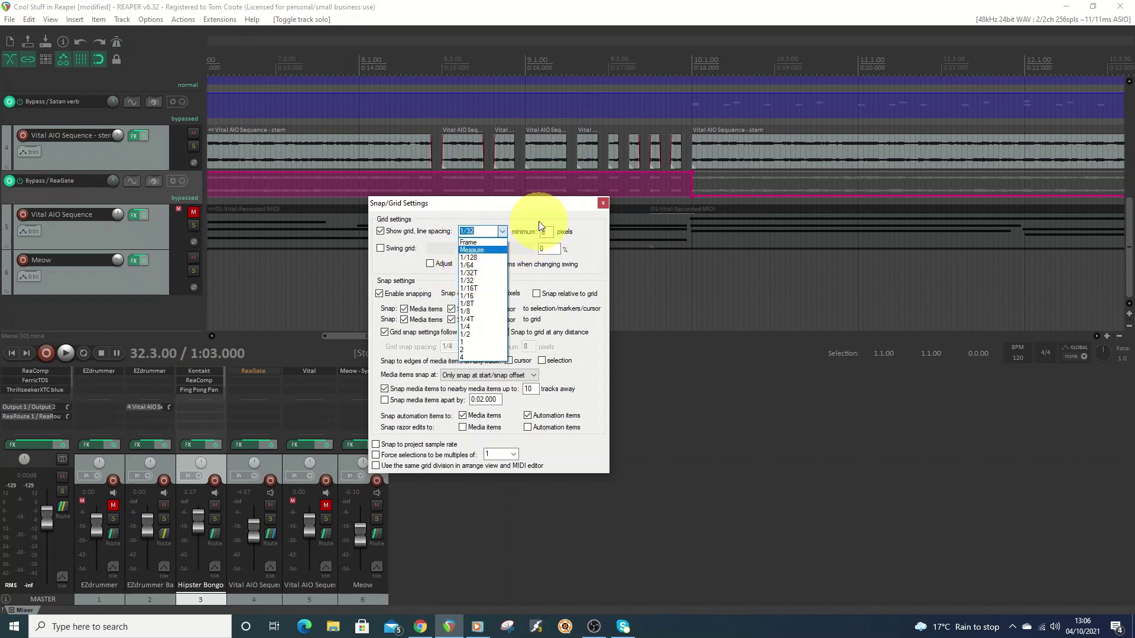
click(523, 207)
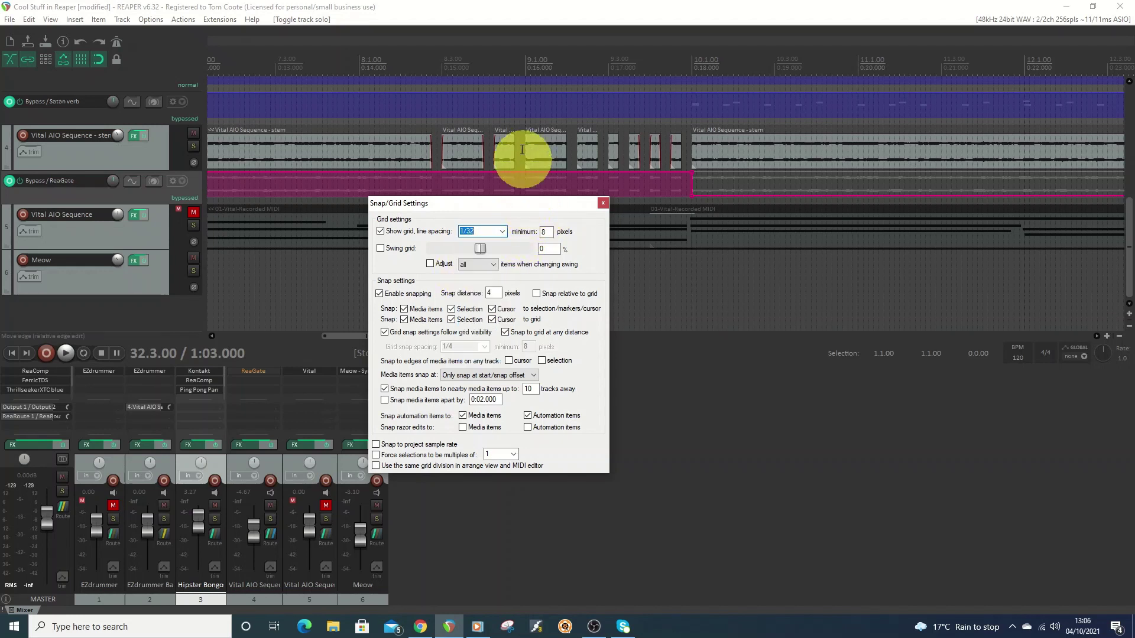
click(602, 202)
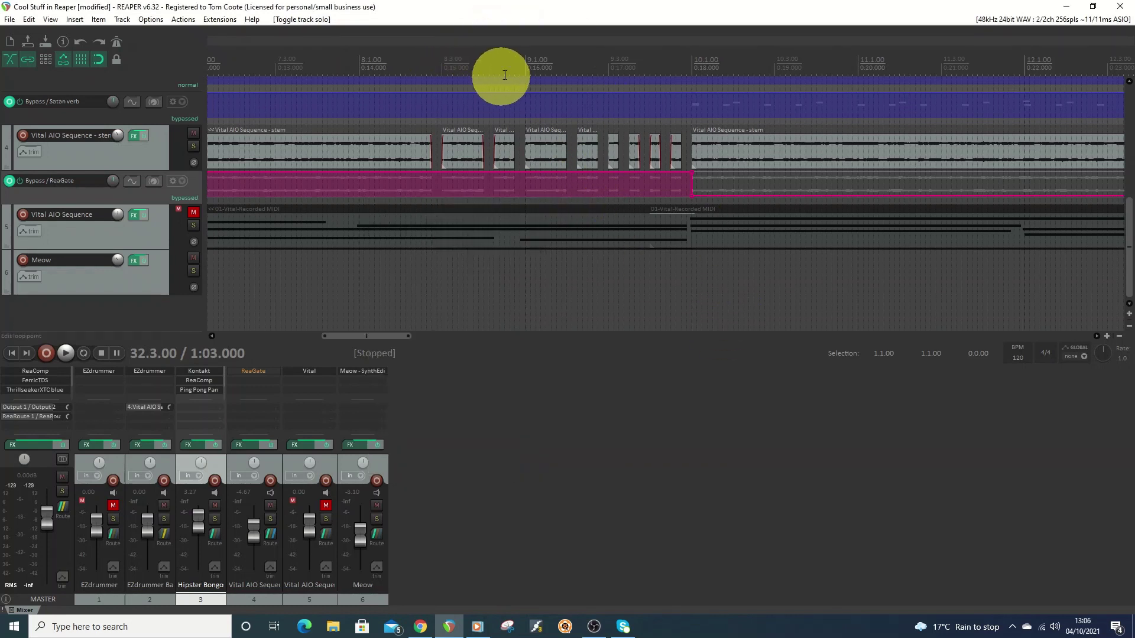
drag(515, 68, 525, 68)
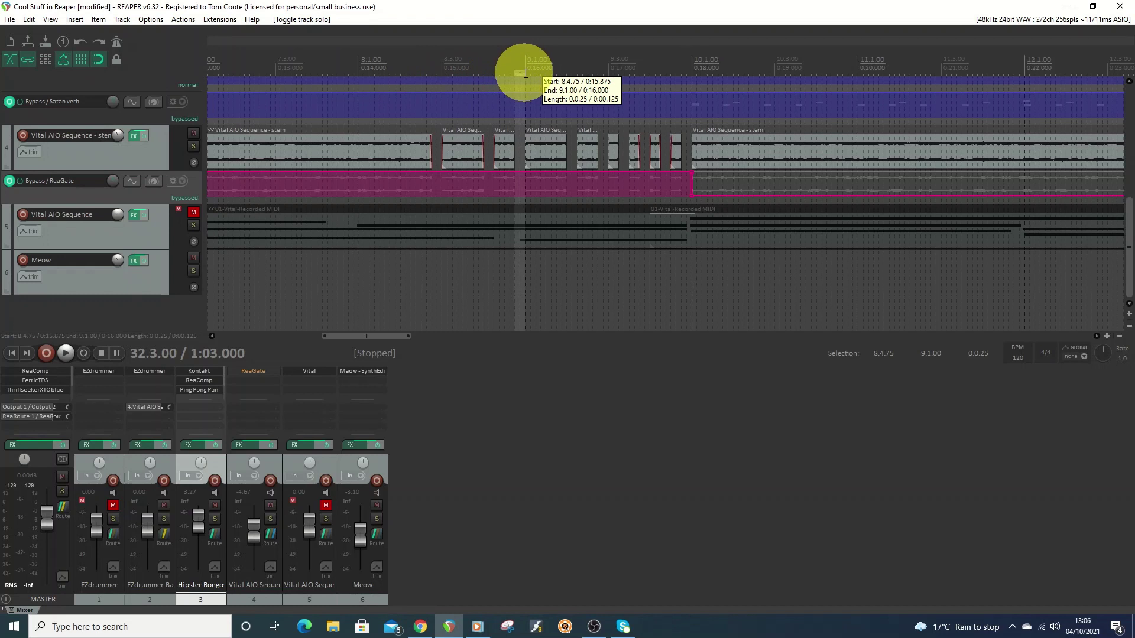
right_click(519, 157)
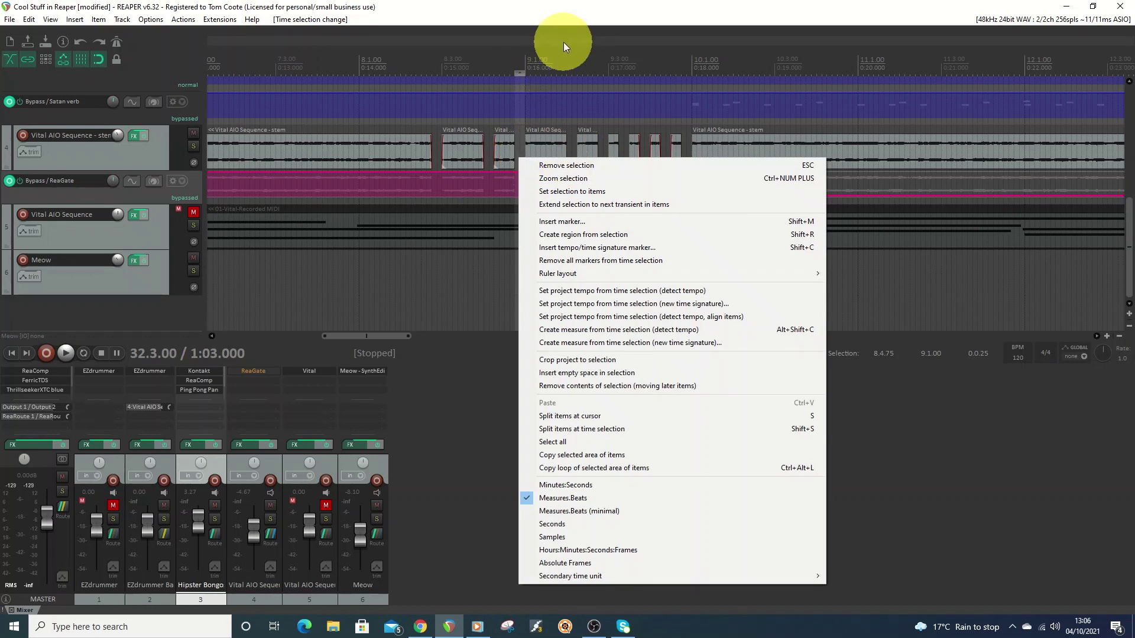
click(568, 19)
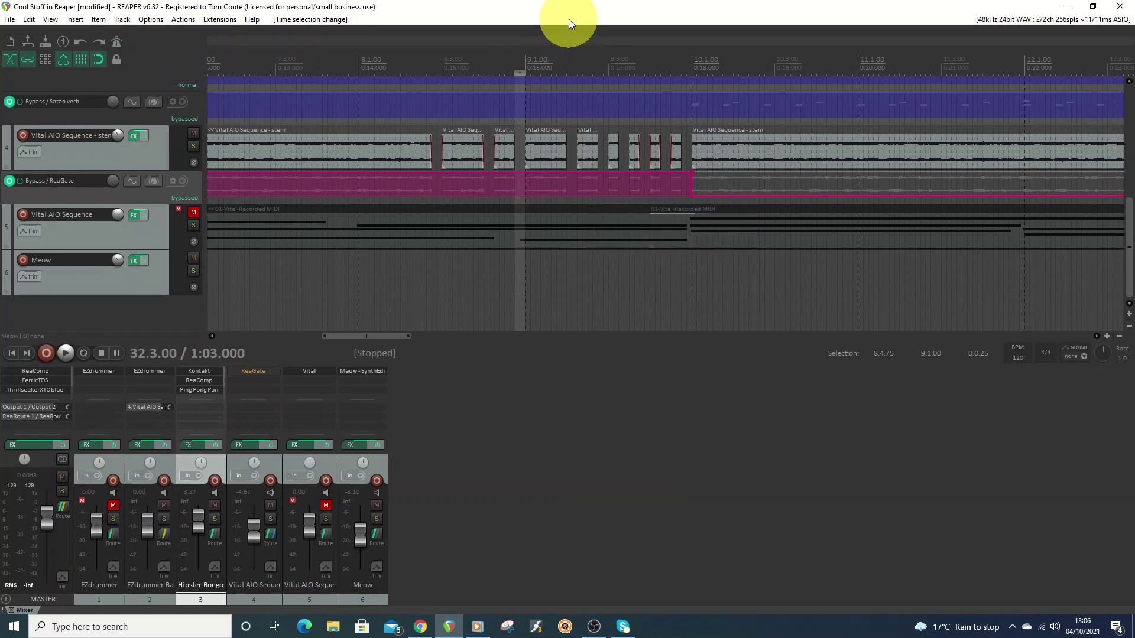
right_click(523, 60)
click(569, 66)
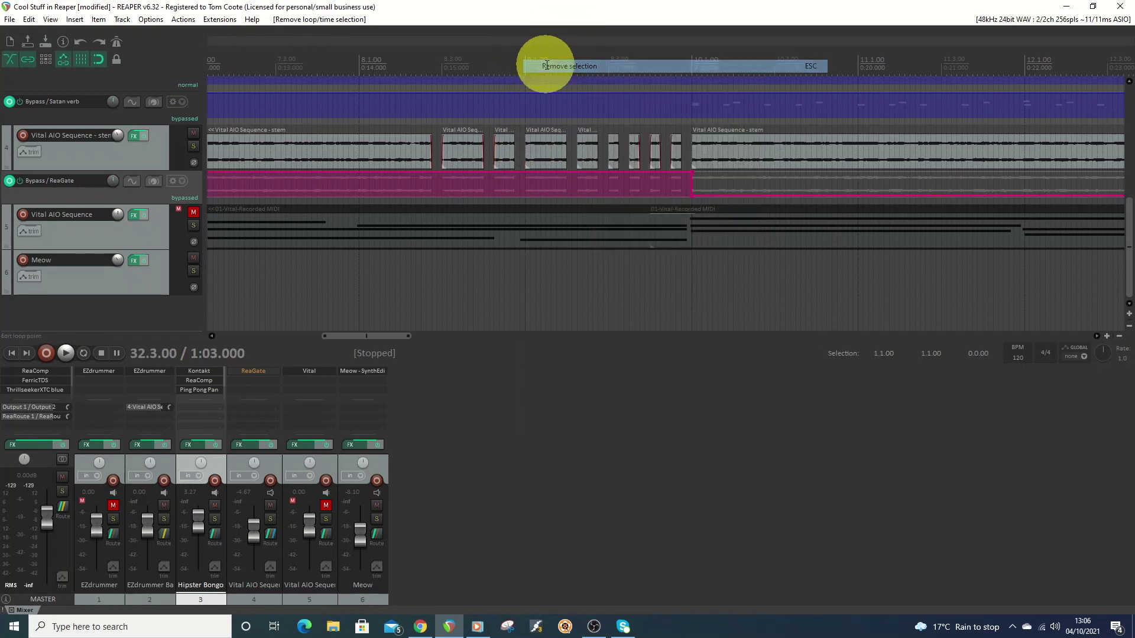
click(416, 62)
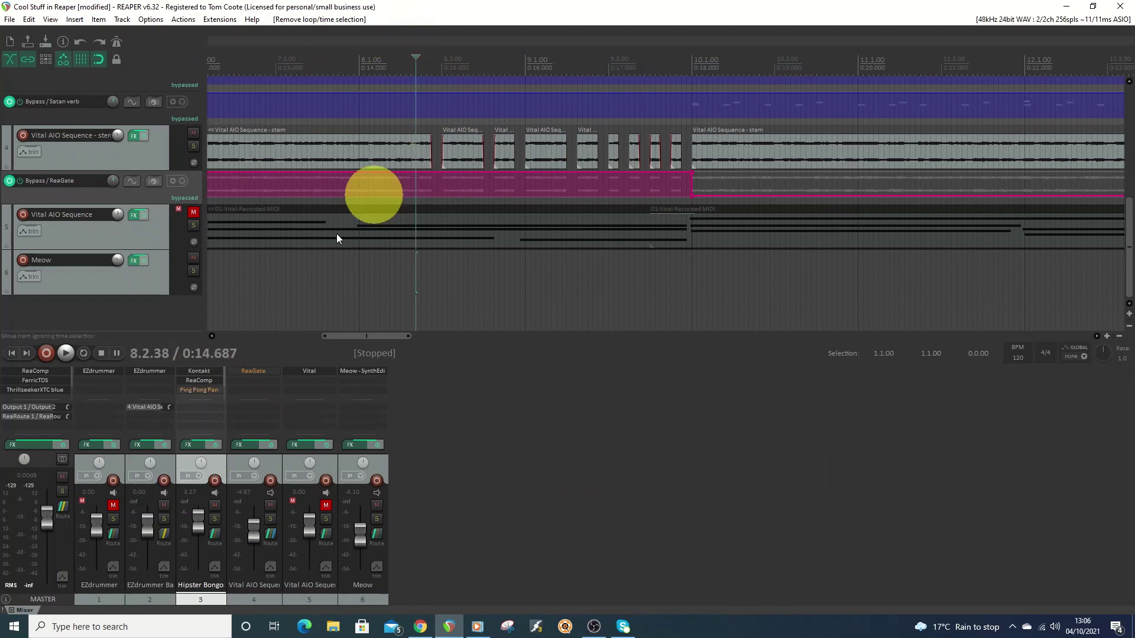
click(65, 353)
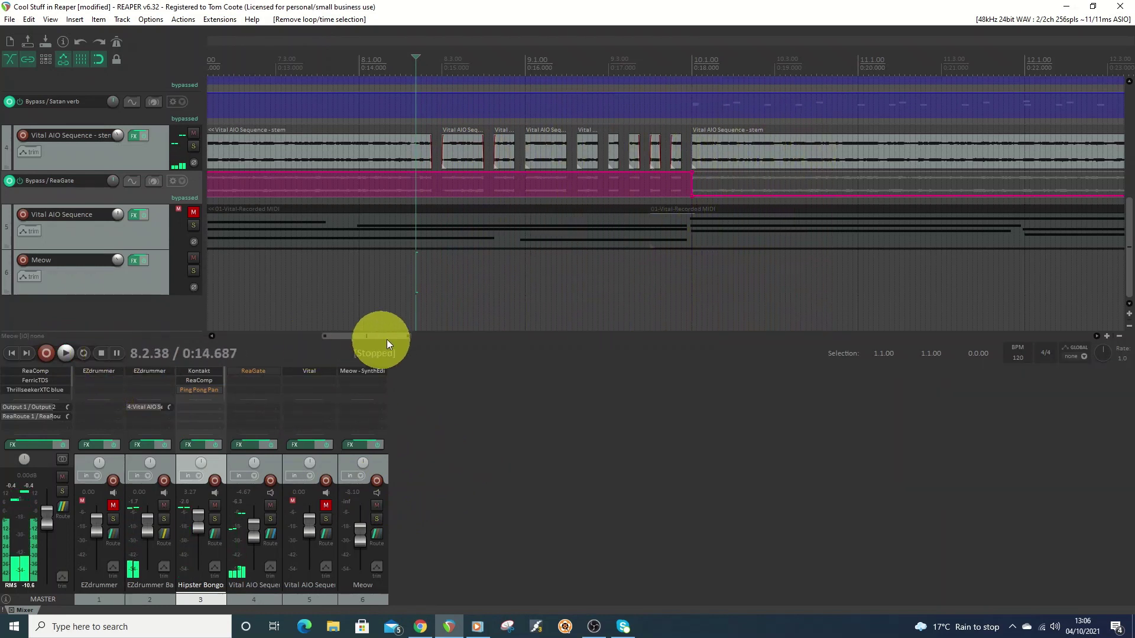
drag(377, 335, 680, 338)
click(289, 74)
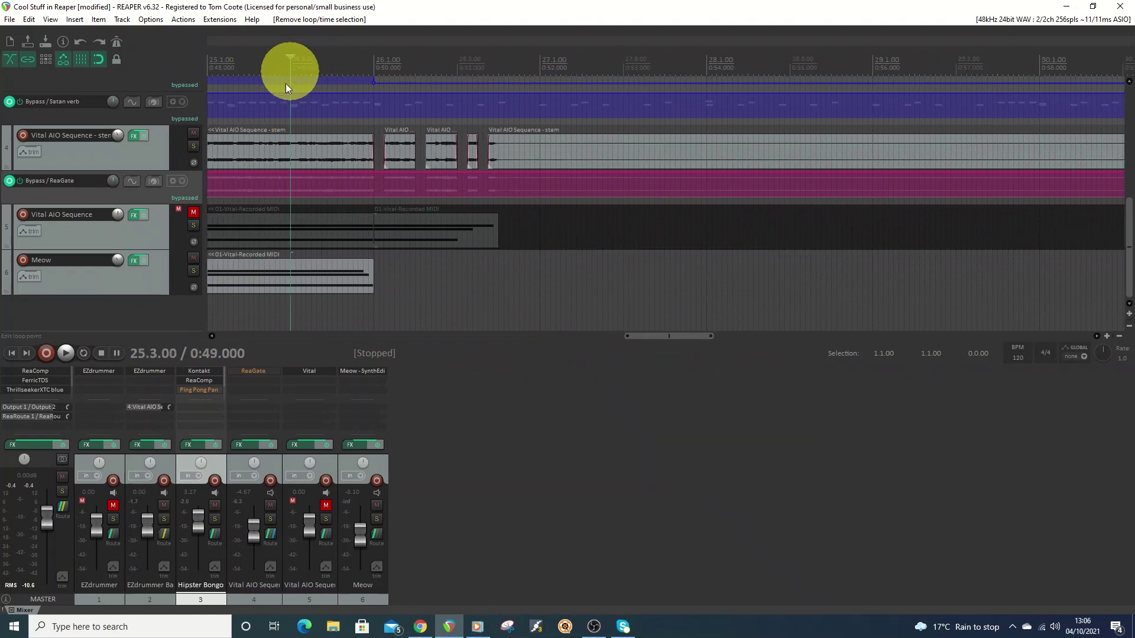
click(67, 353)
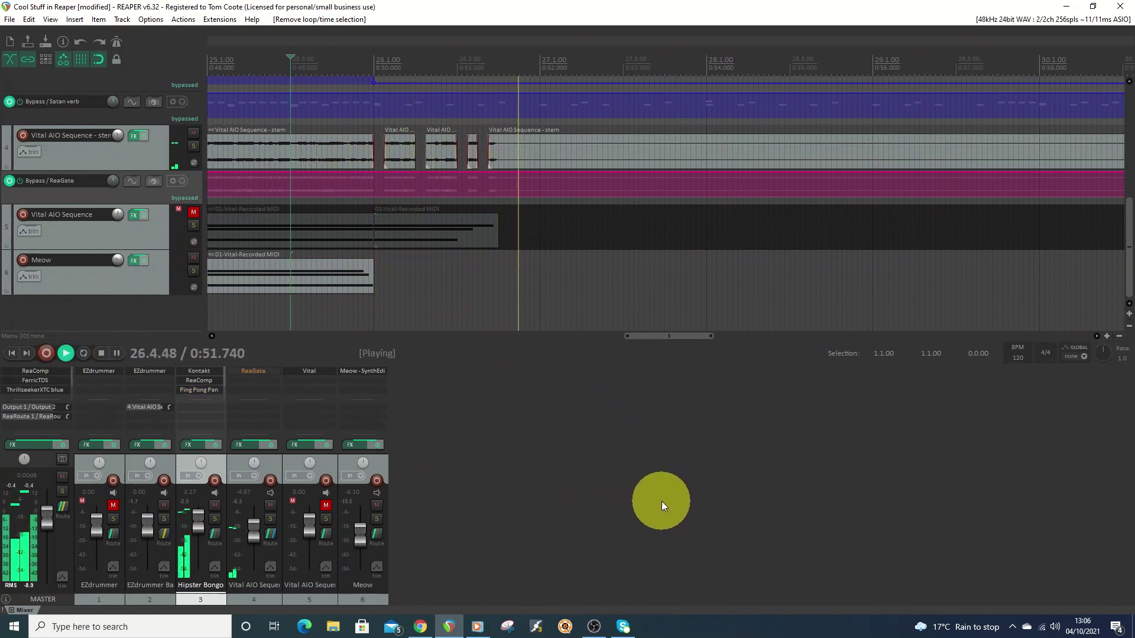
click(101, 353)
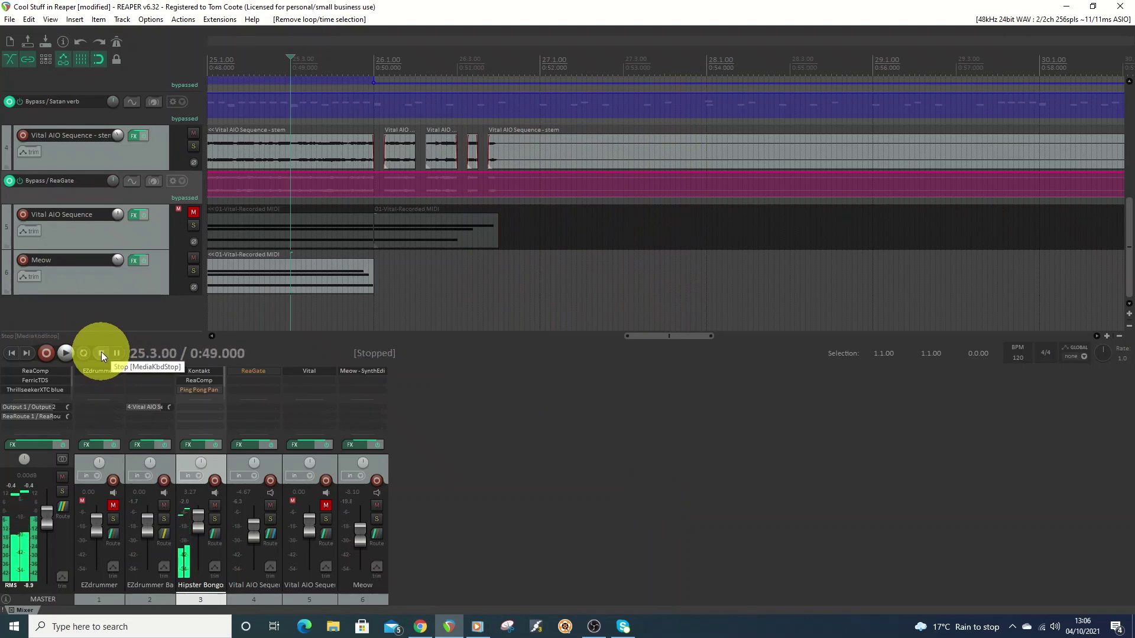
click(12, 353)
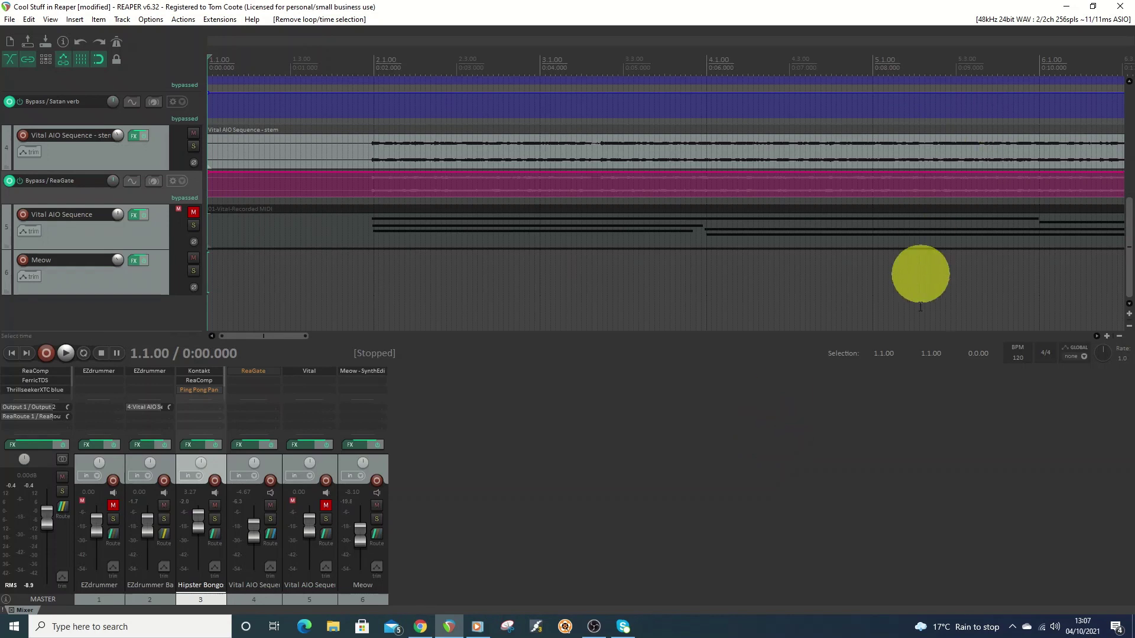
drag(1128, 233, 1130, 103)
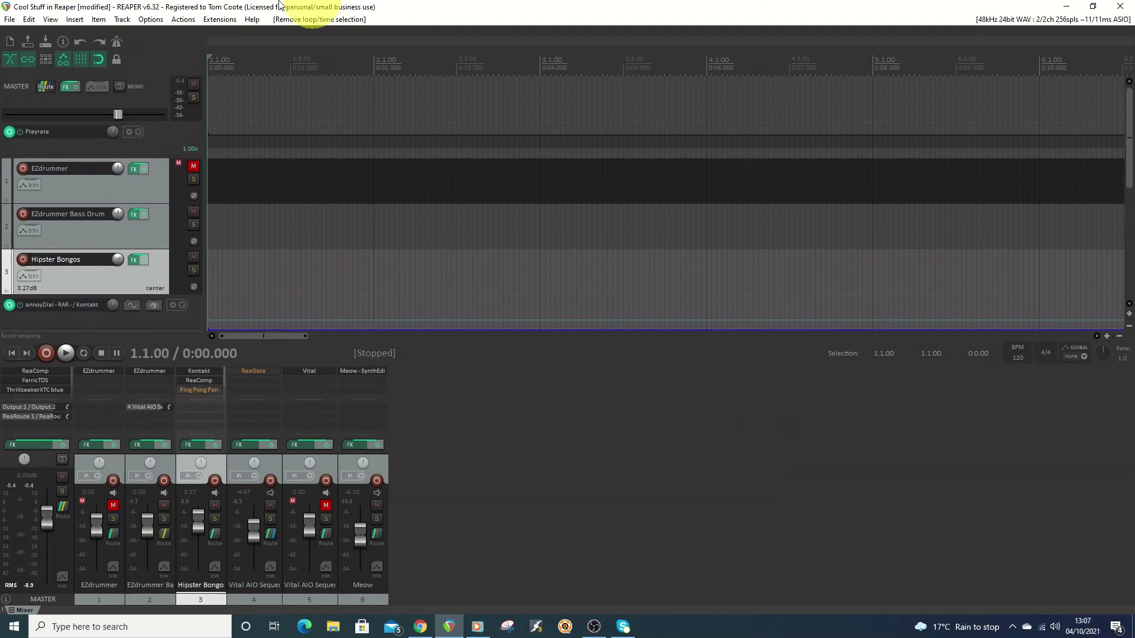
- Enable the Playrate envelope in the master track's envelope list so its lane appears
click(51, 20)
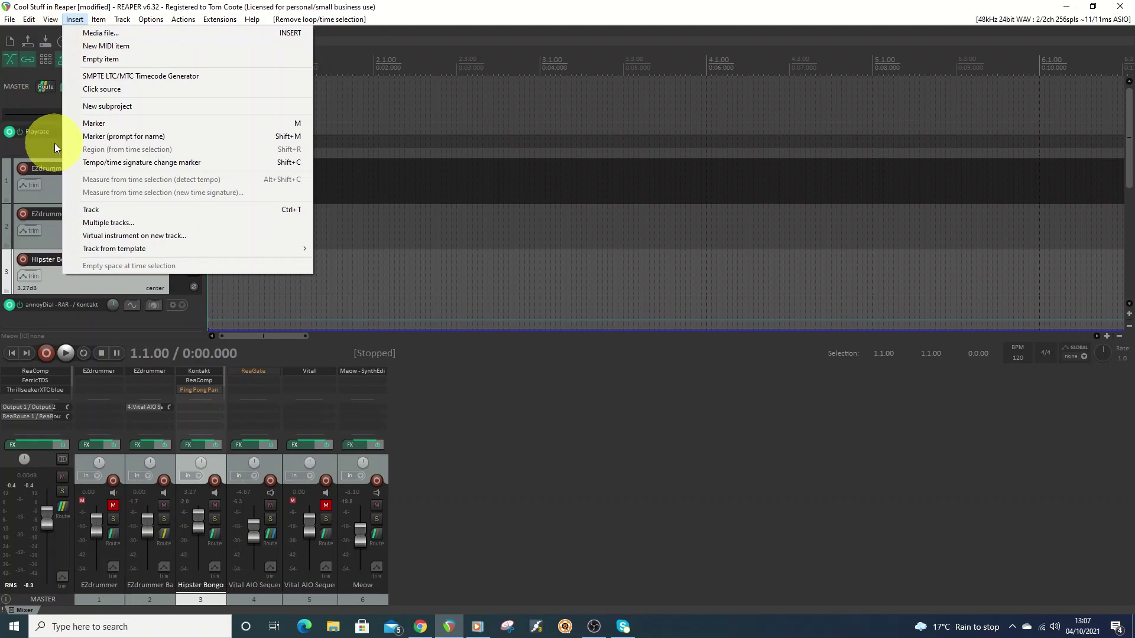
click(55, 144)
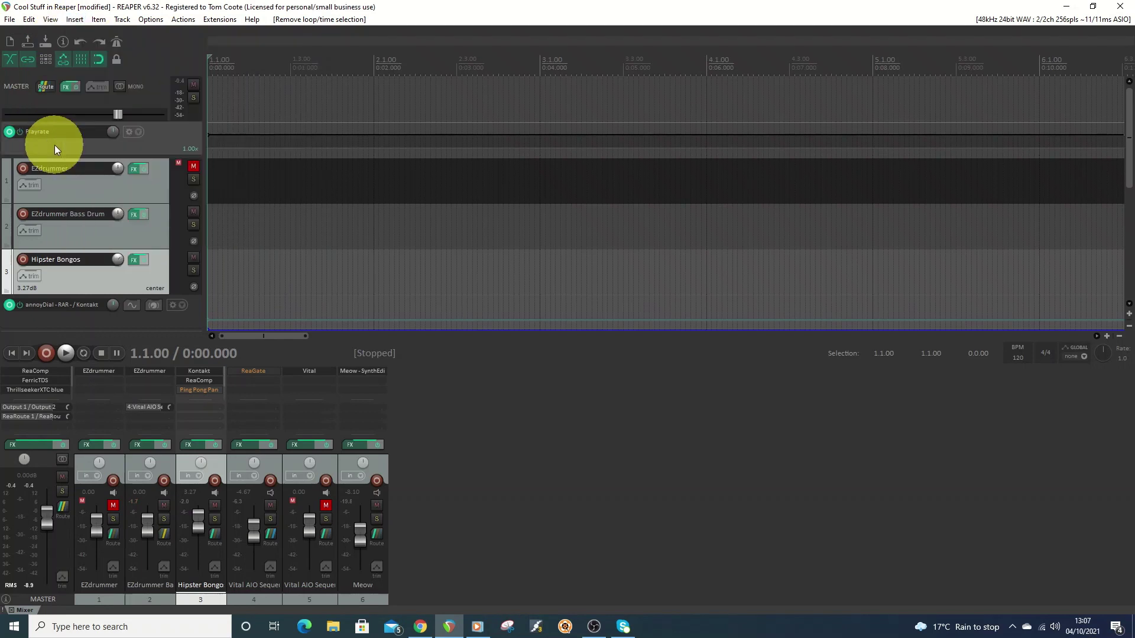
click(97, 86)
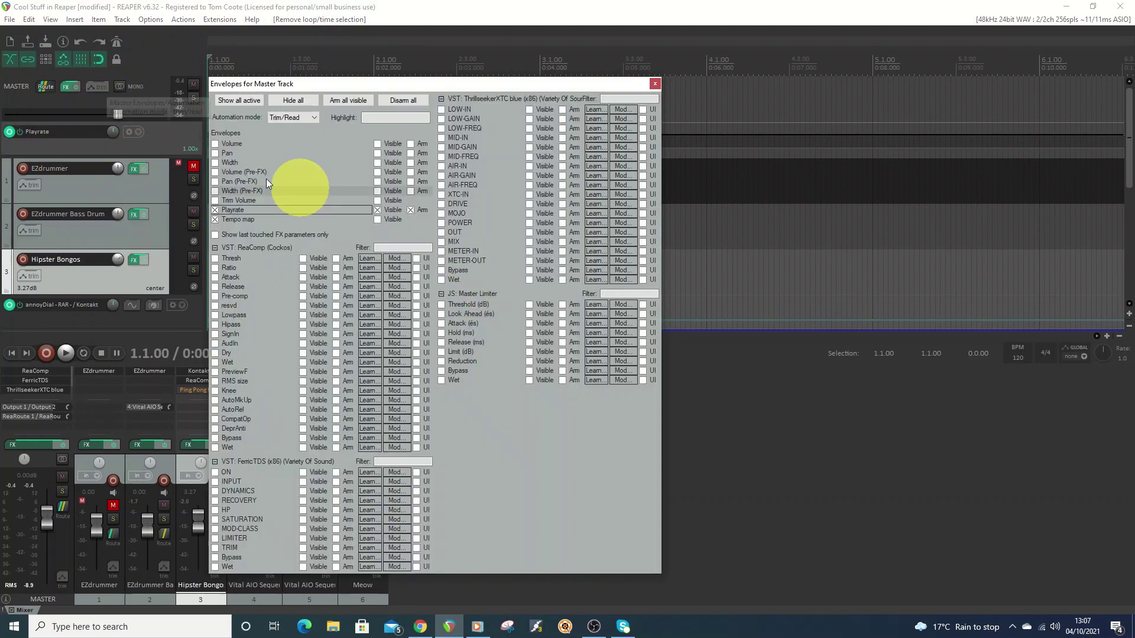
click(214, 209)
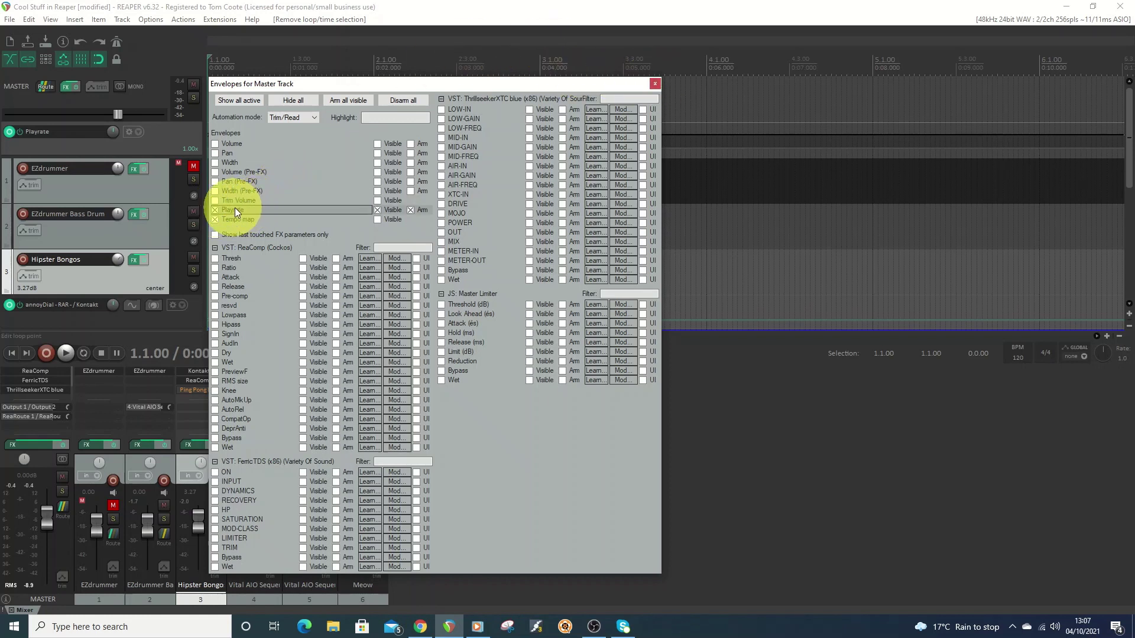
click(655, 83)
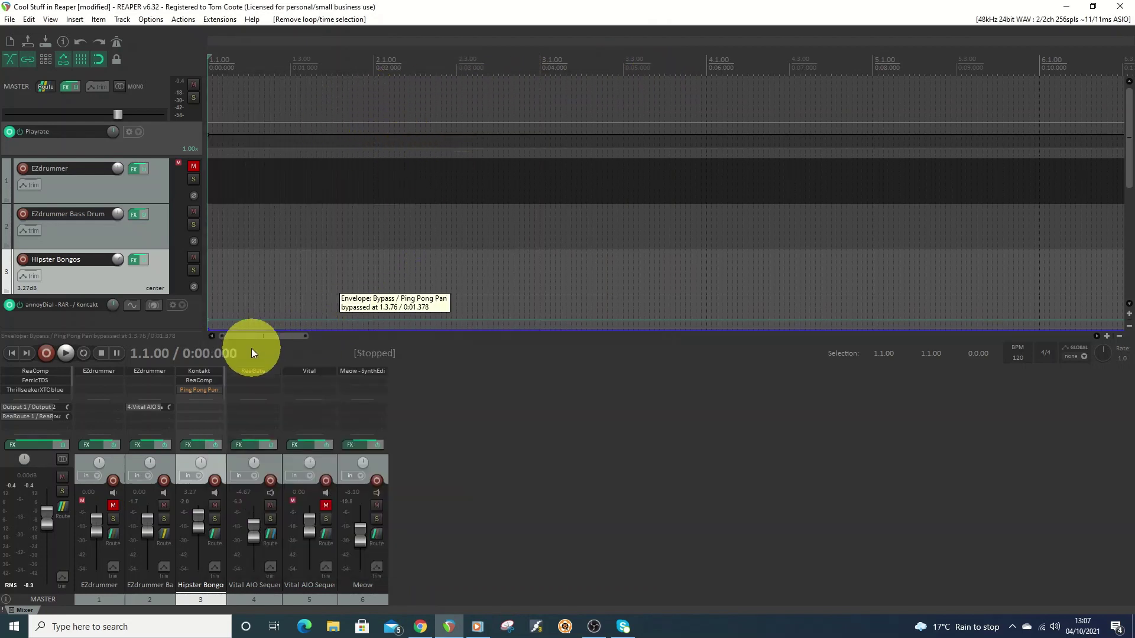
drag(258, 338, 984, 321)
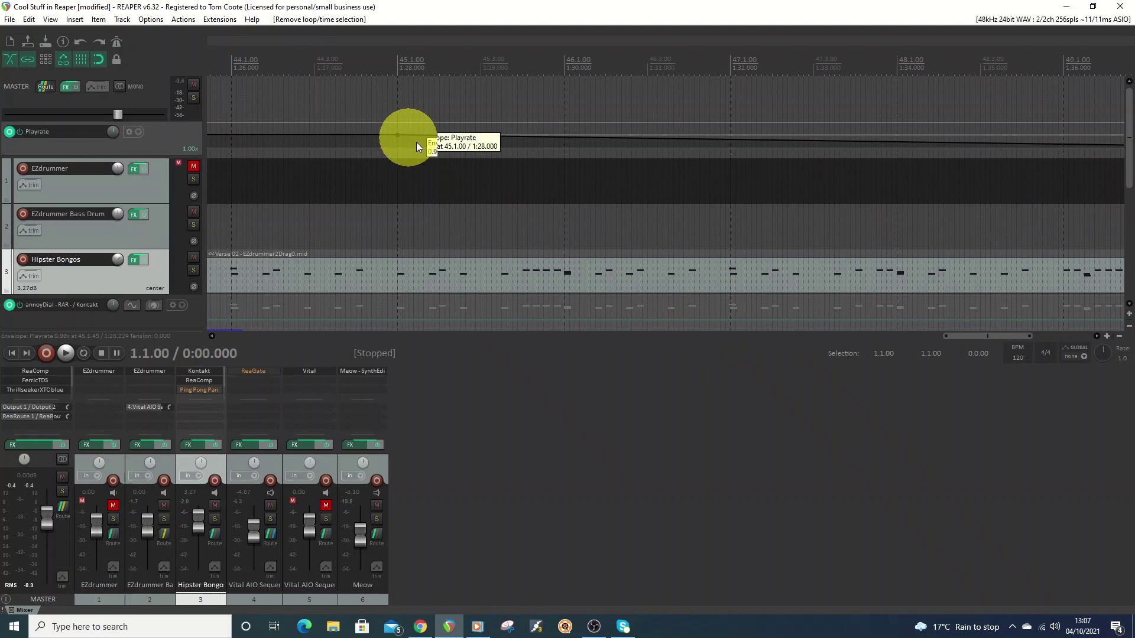
drag(984, 334, 1045, 336)
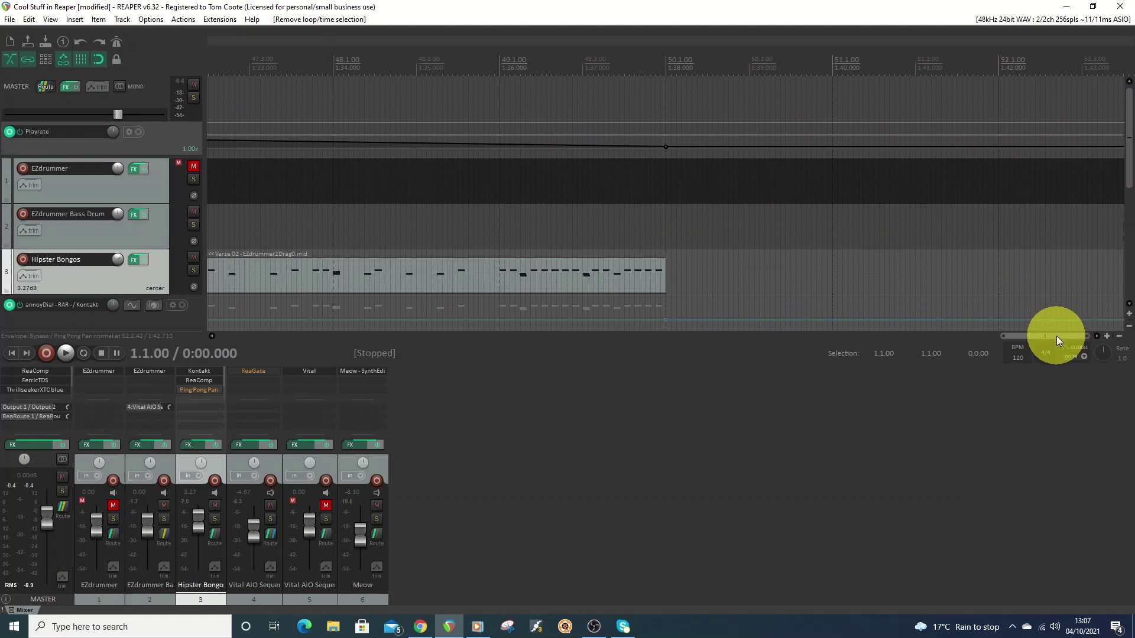
drag(1055, 335, 203, 353)
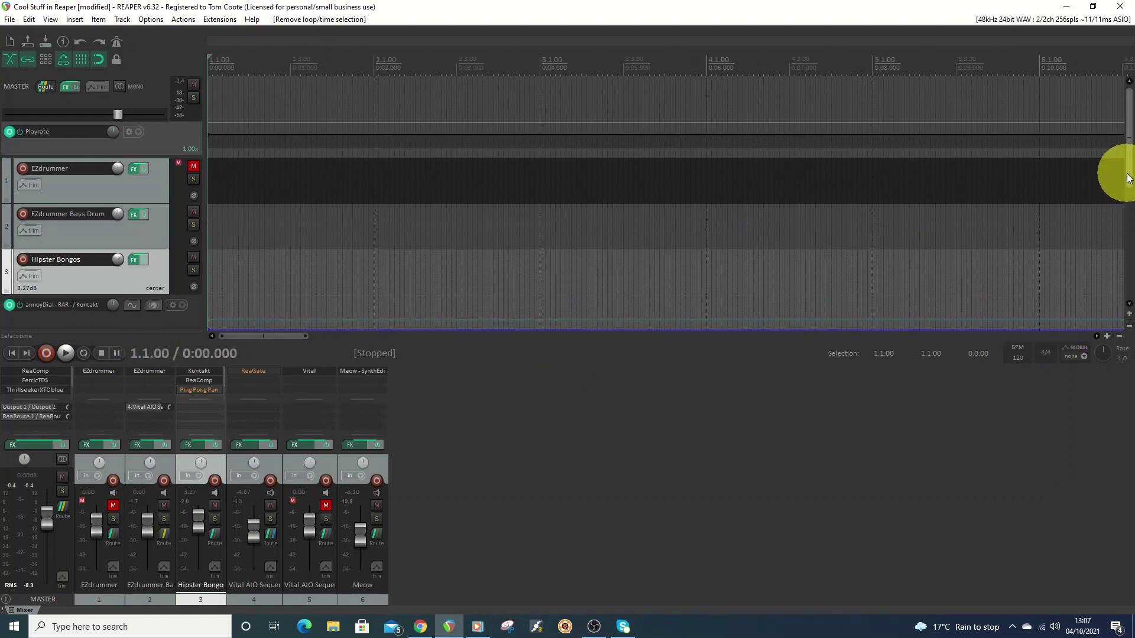
mouse_move(1117, 172)
mouse_down()
mouse_move(1132, 291)
mouse_move(1131, 156)
mouse_up()
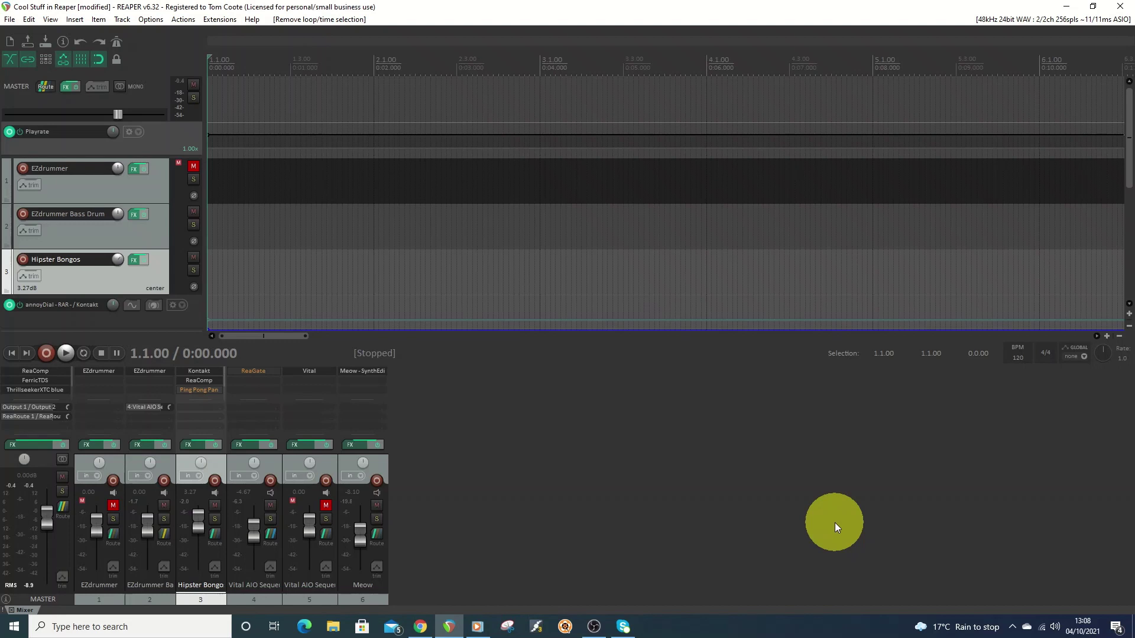
- Start playback and view Vital AIO Sequence's AIO sequence patch in Vital's Preset Browser
click(63, 354)
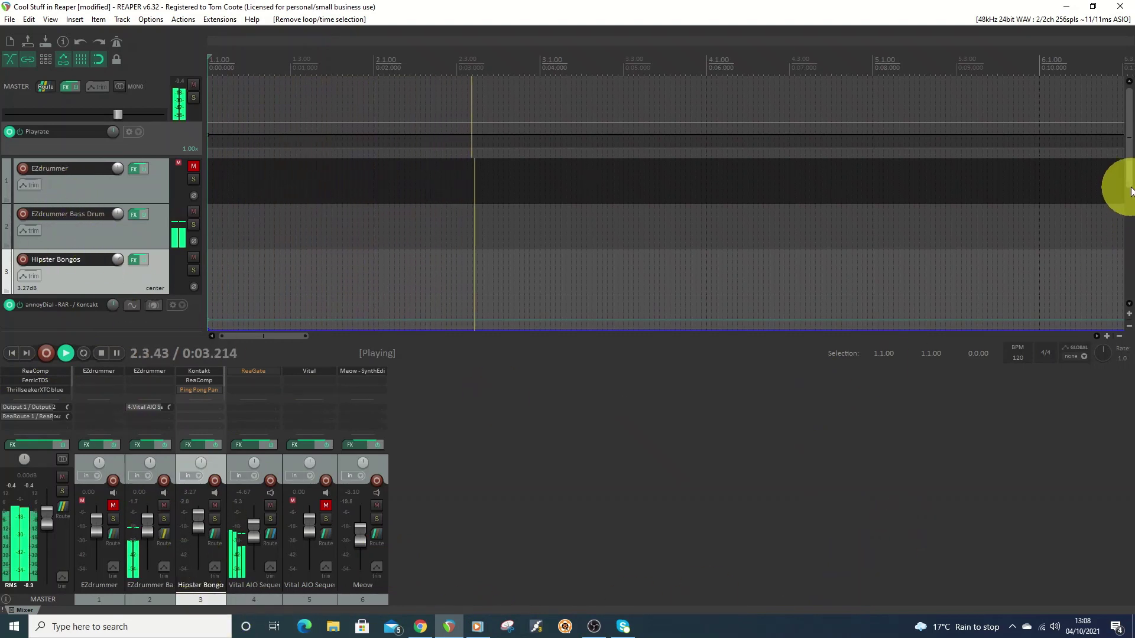
drag(1130, 190, 1128, 260)
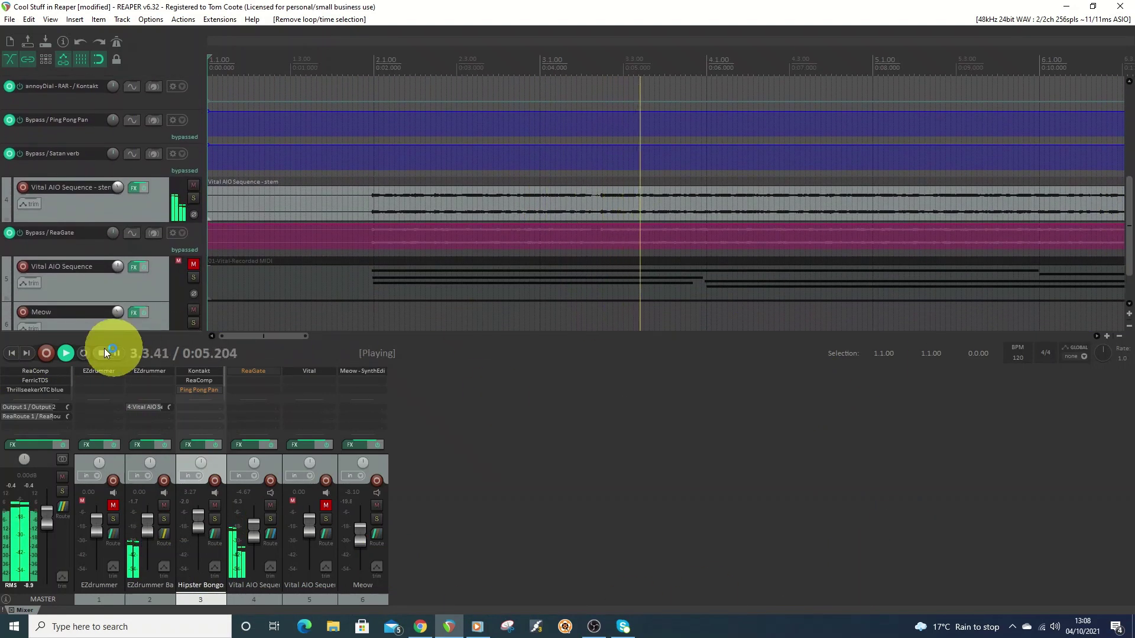
click(135, 266)
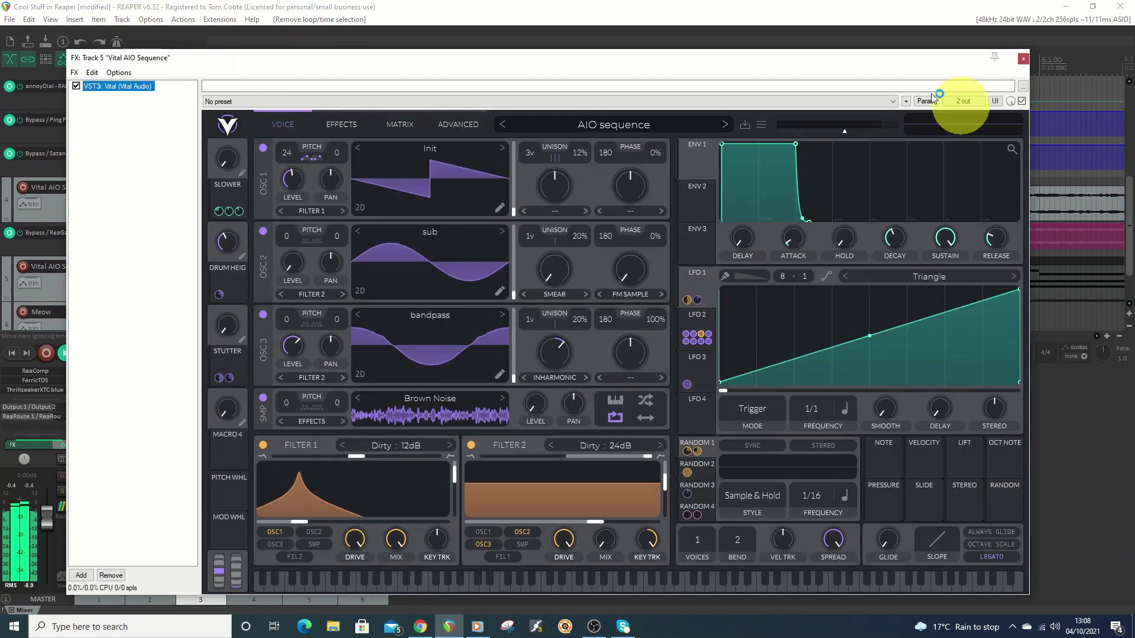
click(603, 127)
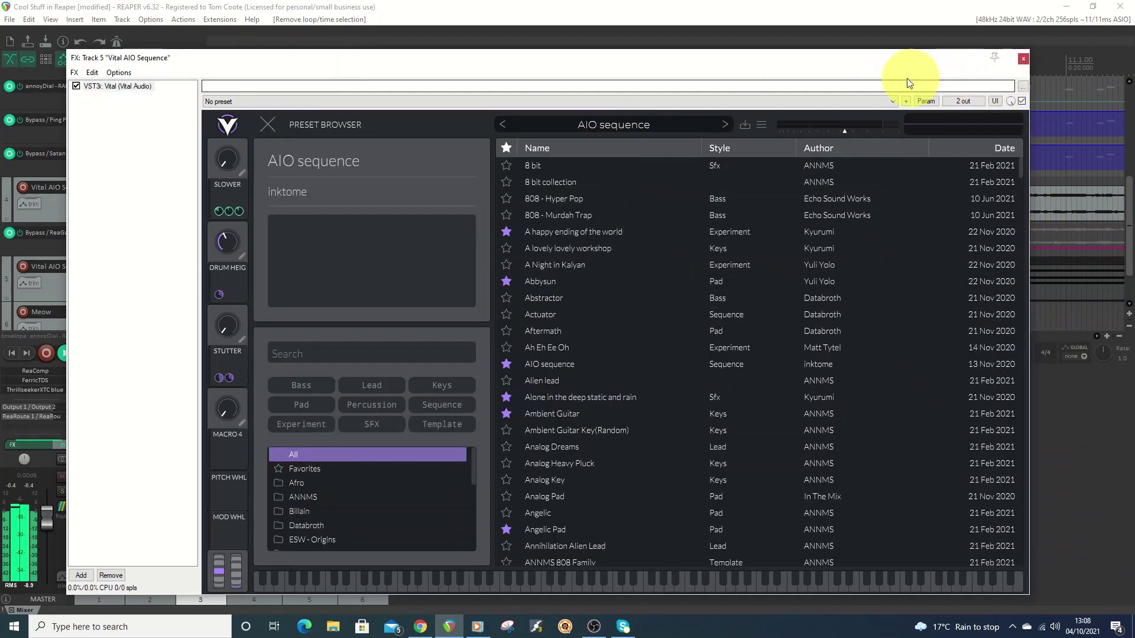
drag(888, 66, 885, 93)
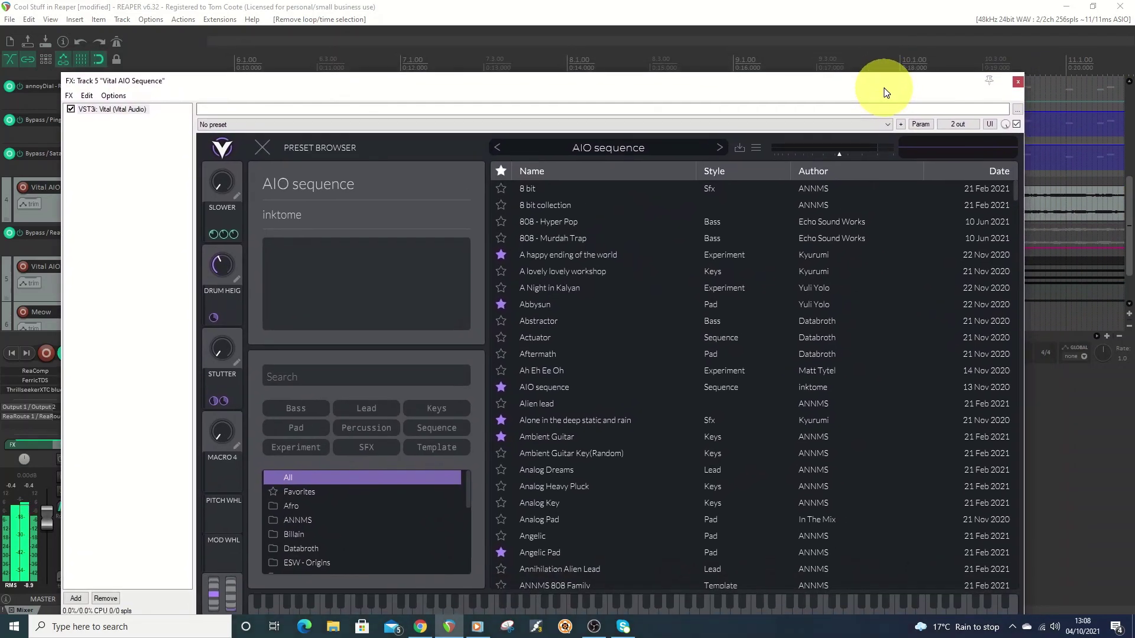
- Close Vital and show the Hipster Bongos Kontakt instrument, moving its chain window up-left
click(1019, 83)
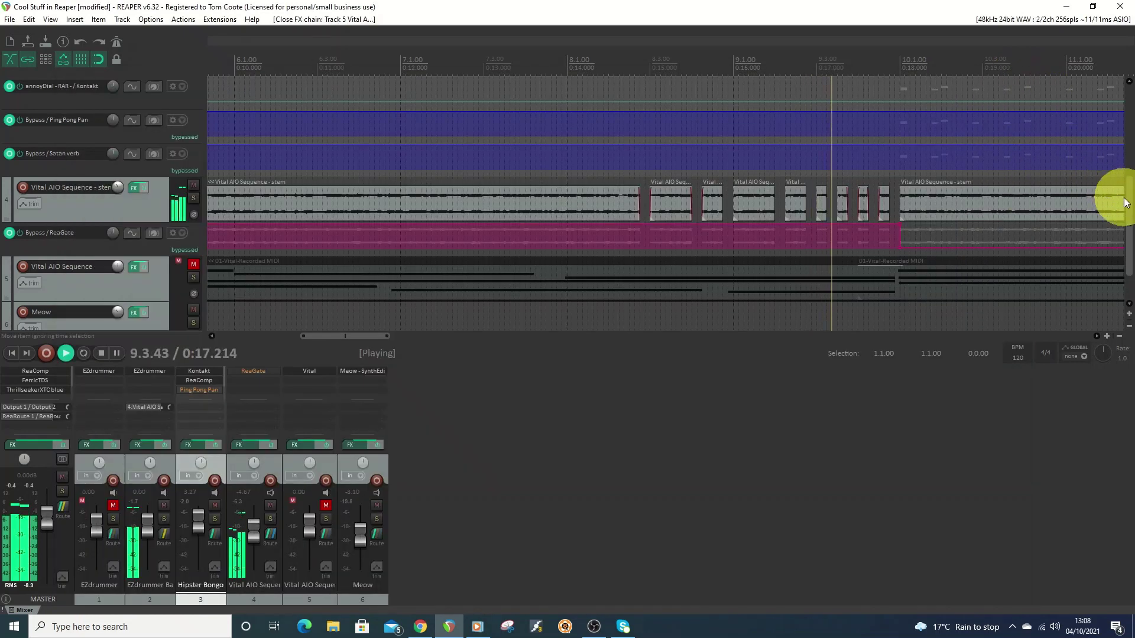
scroll(1114, 136, up, 5)
scroll(1114, 136, up, 2)
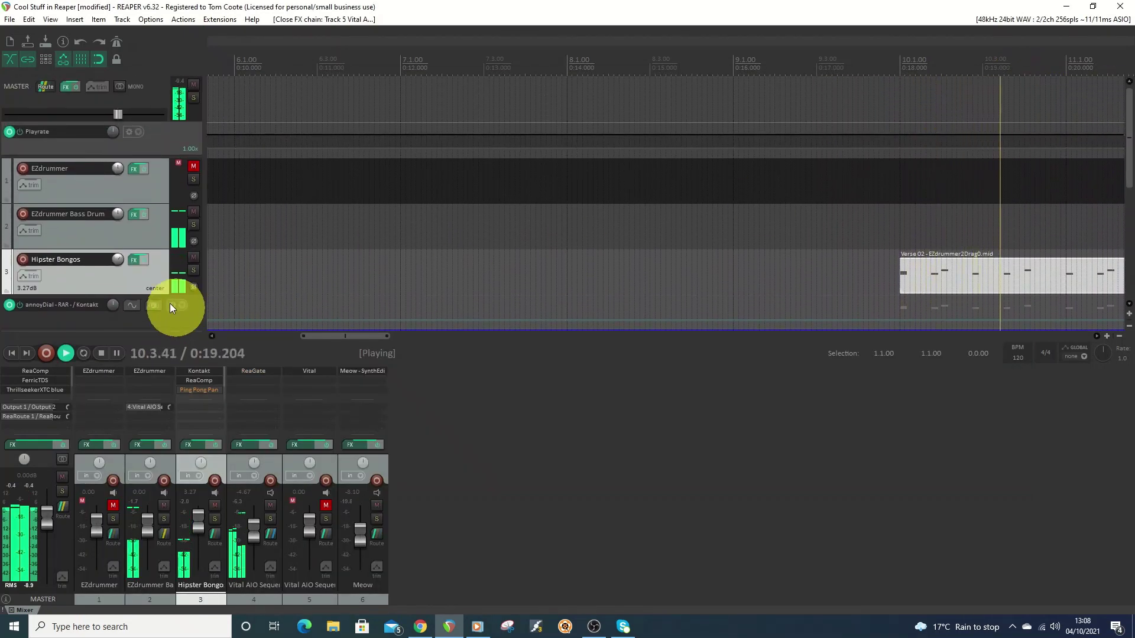
click(136, 261)
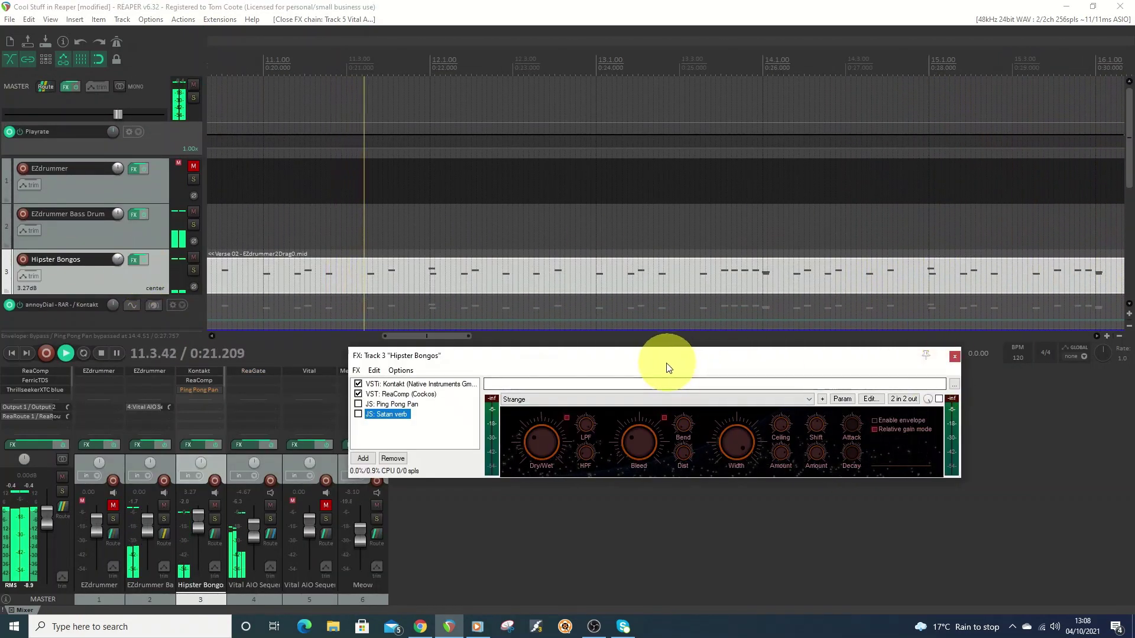
click(401, 385)
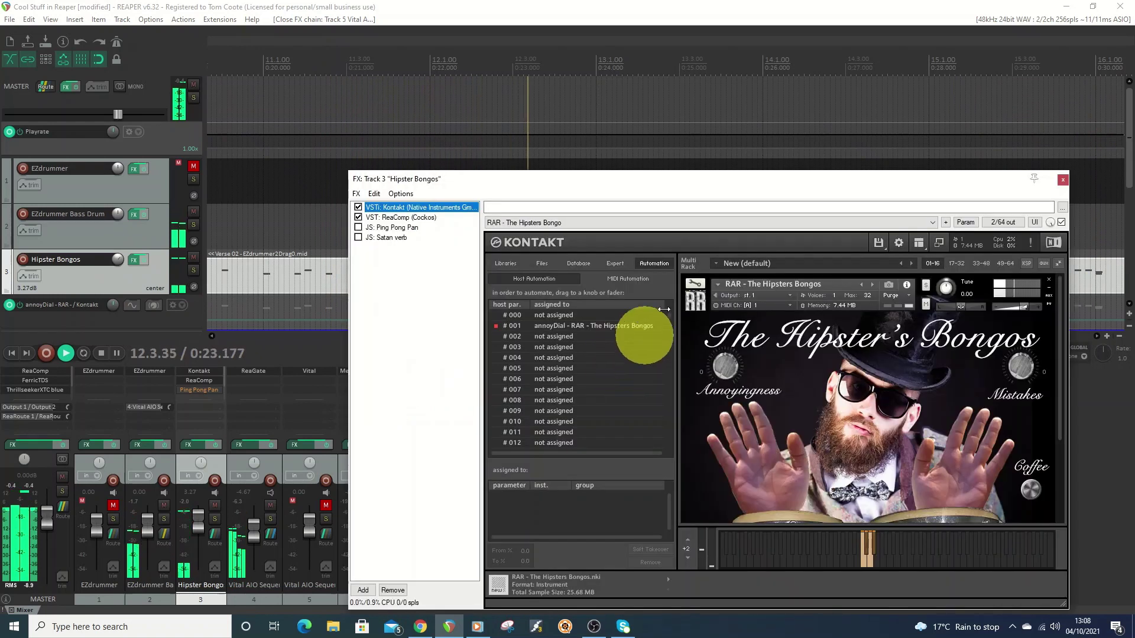
drag(672, 188, 559, 105)
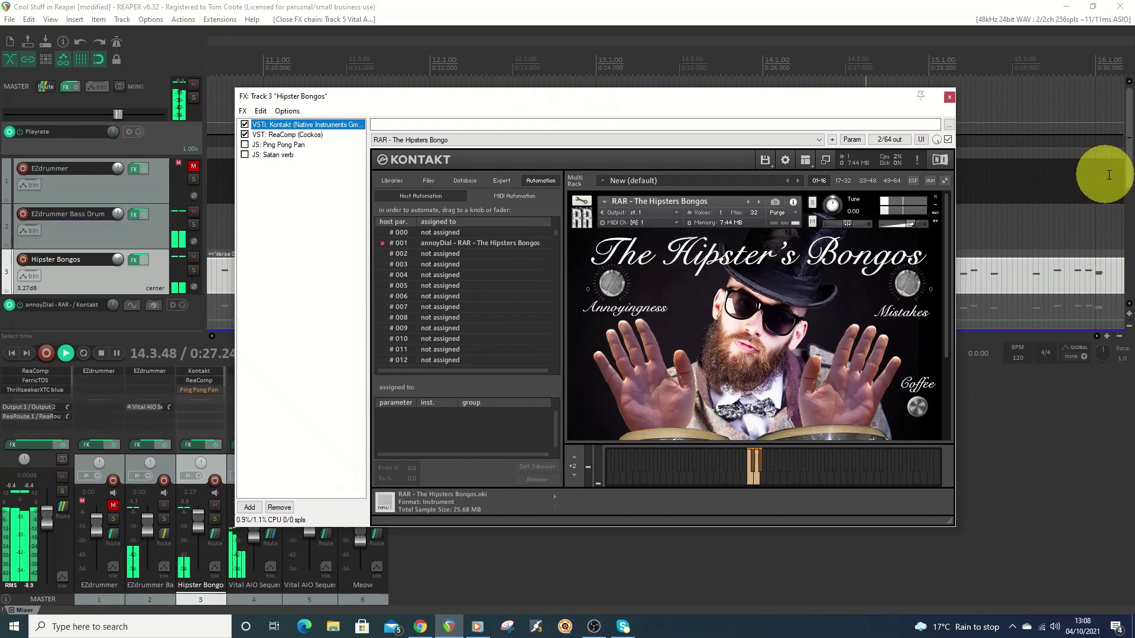
- Open the MeowSynth window and arrange it beside the Hipster Bongos Kontakt chain
drag(1126, 181, 1125, 260)
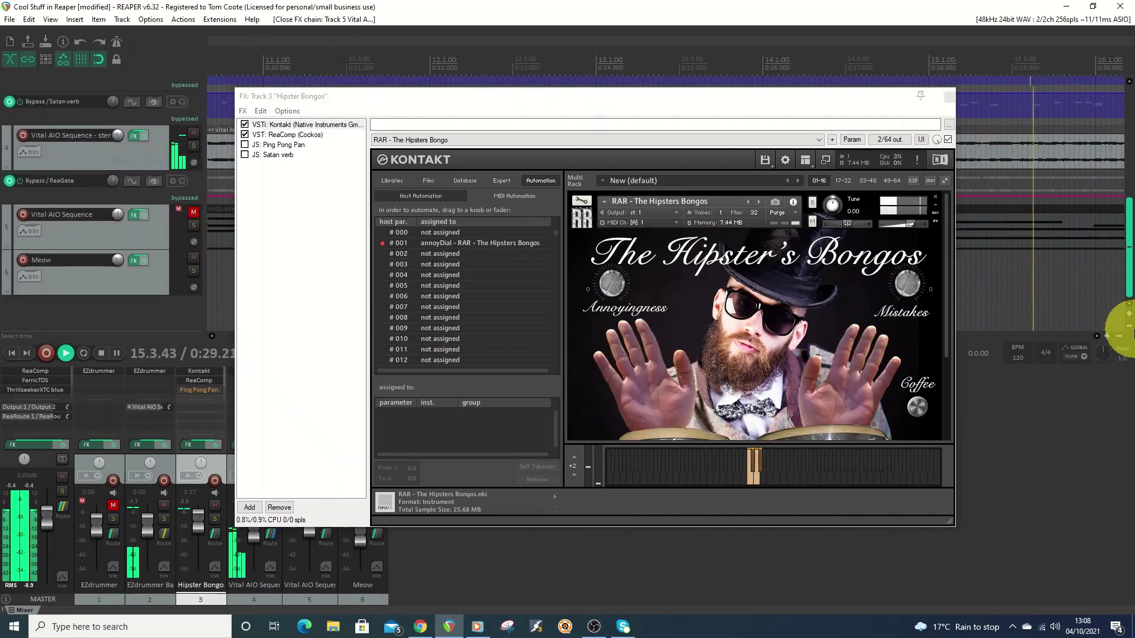
click(134, 262)
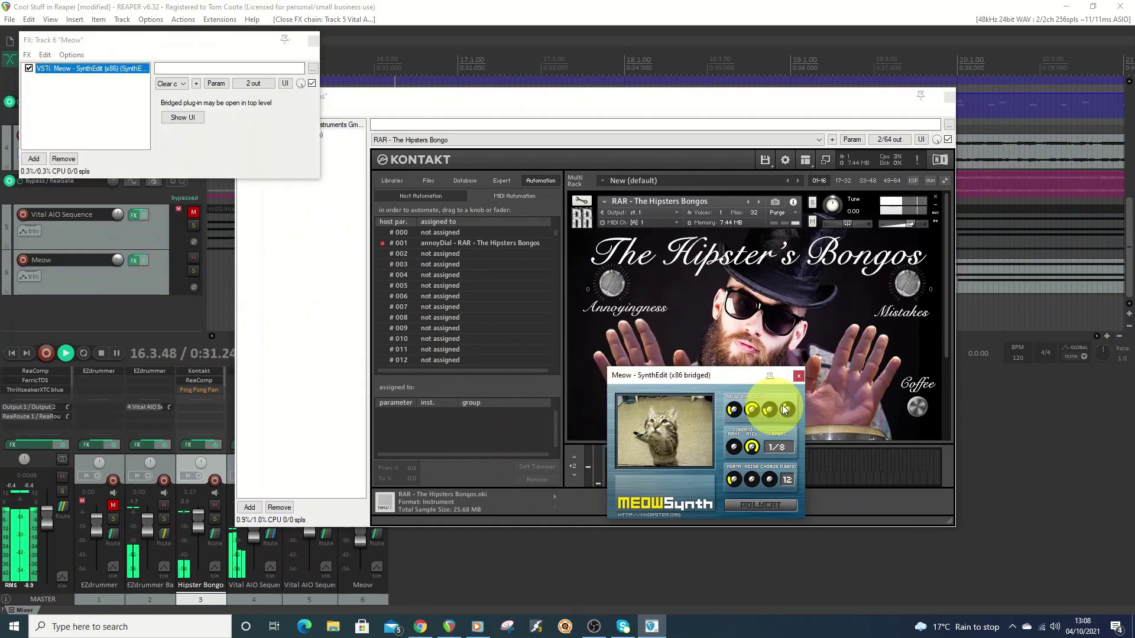
drag(710, 360, 1055, 404)
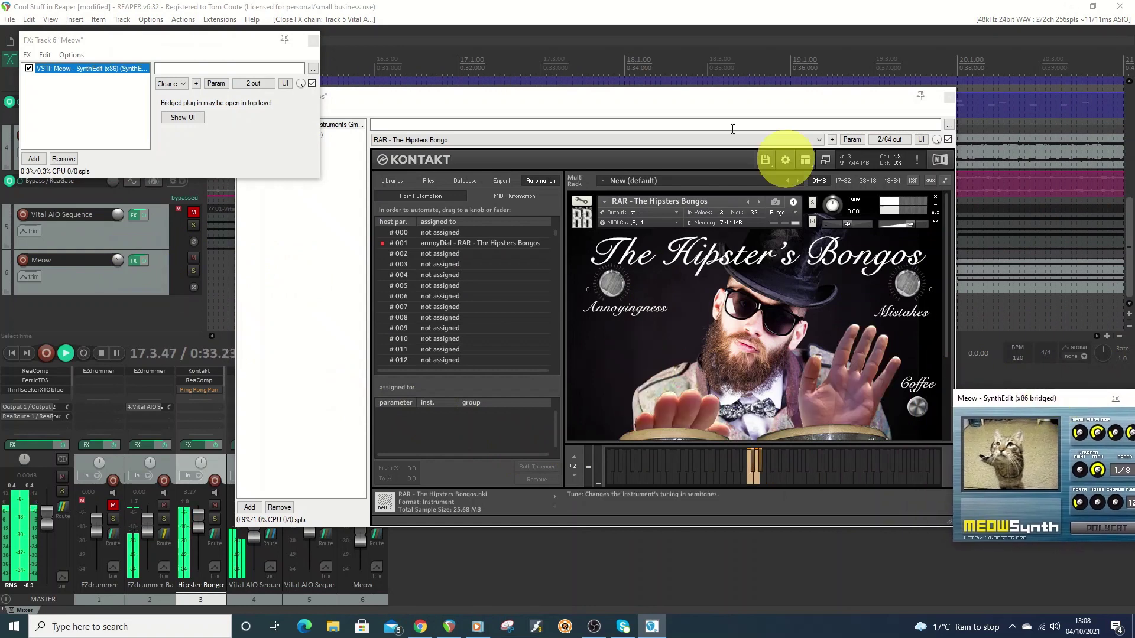
click(311, 46)
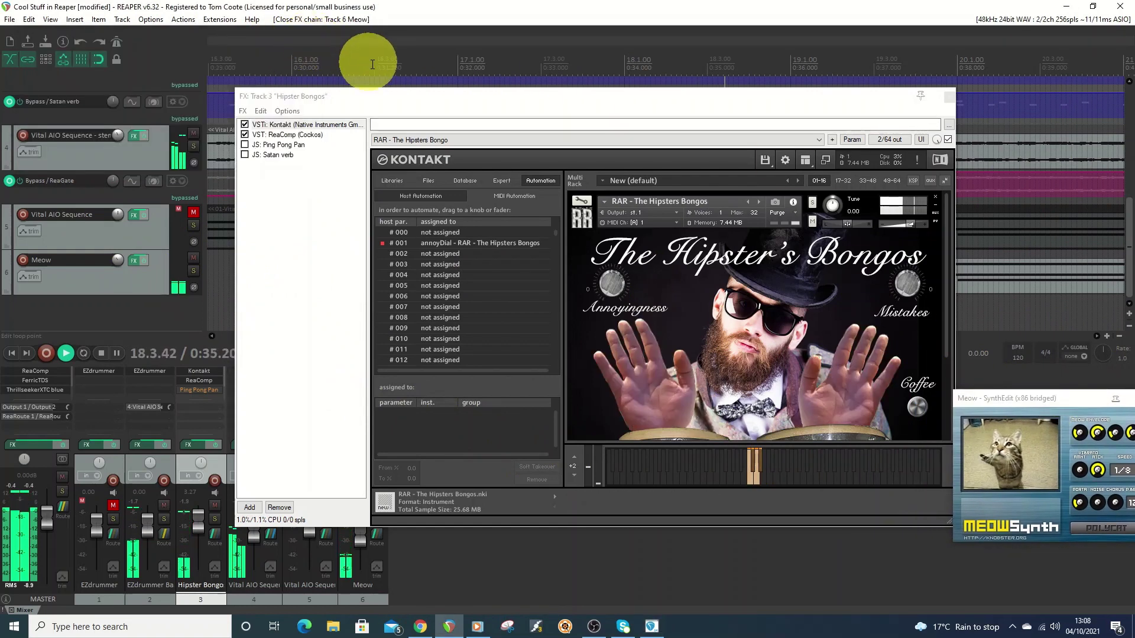
drag(458, 102, 427, 58)
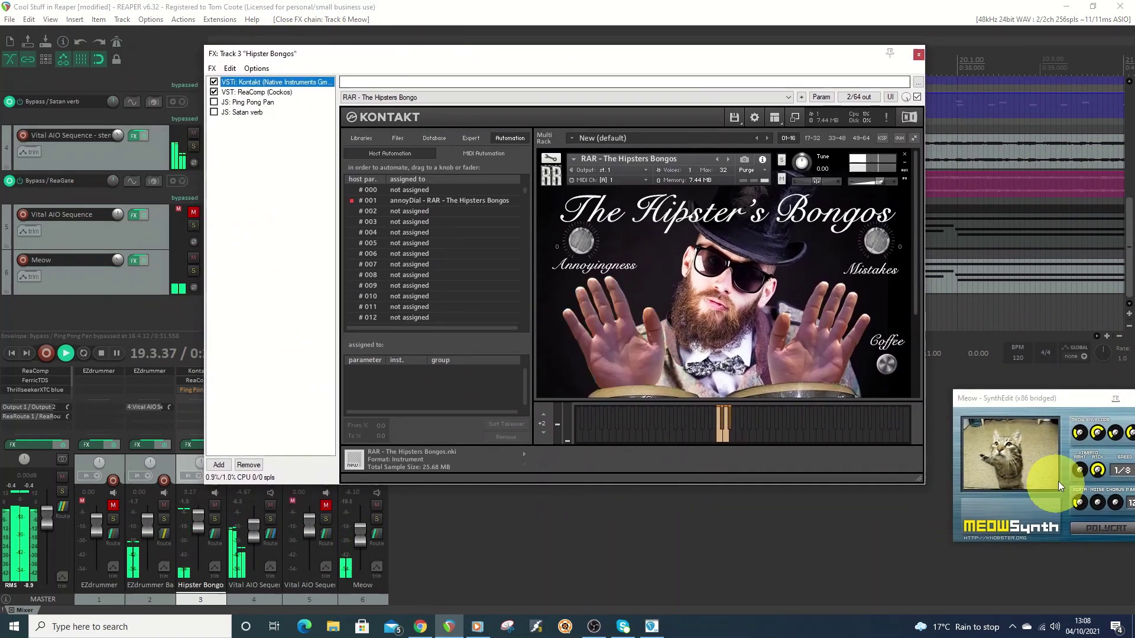
drag(1072, 402, 1049, 402)
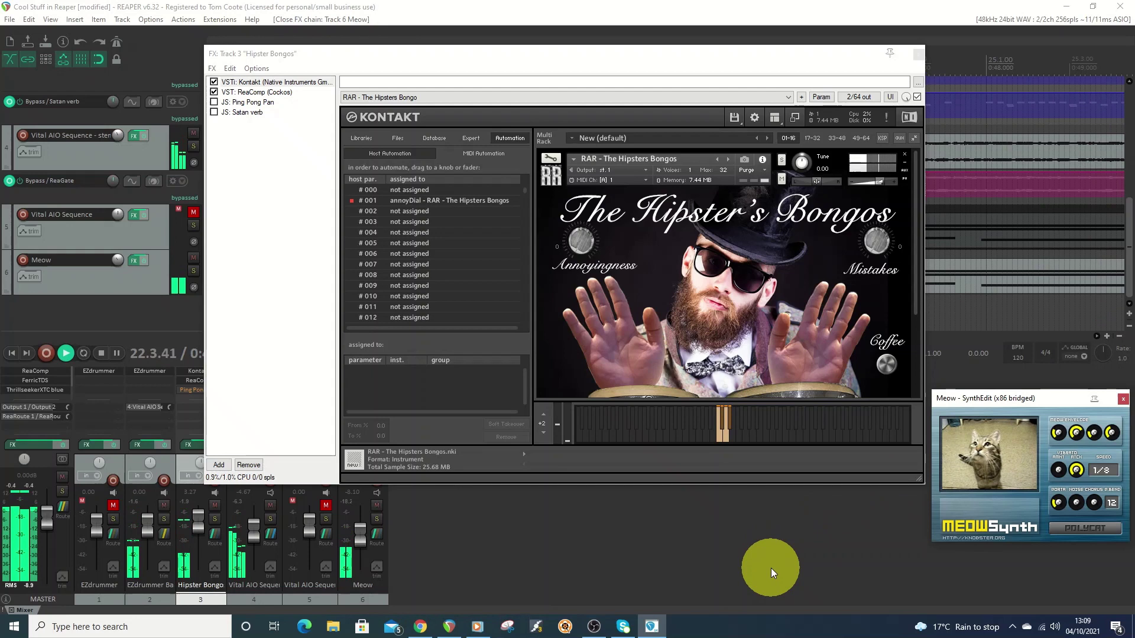
click(644, 65)
drag(644, 65, 628, 221)
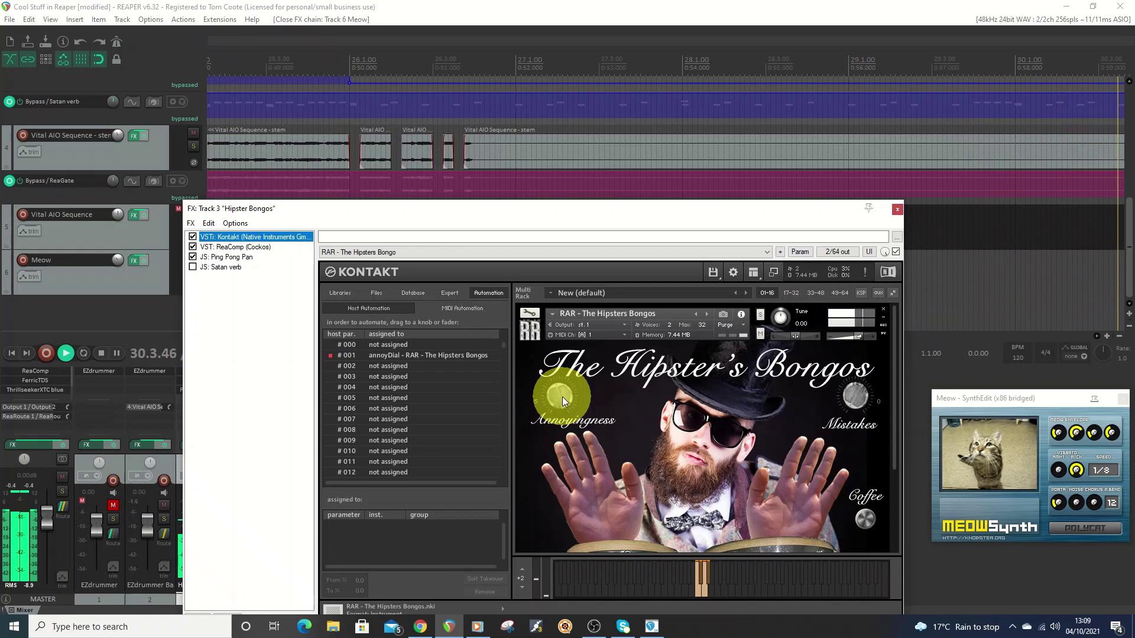
- Show JS: Ping Pong Pan's settings, Frequency 10.1 Hz and Width 89.0, in the Hipster Bongos chain
click(227, 257)
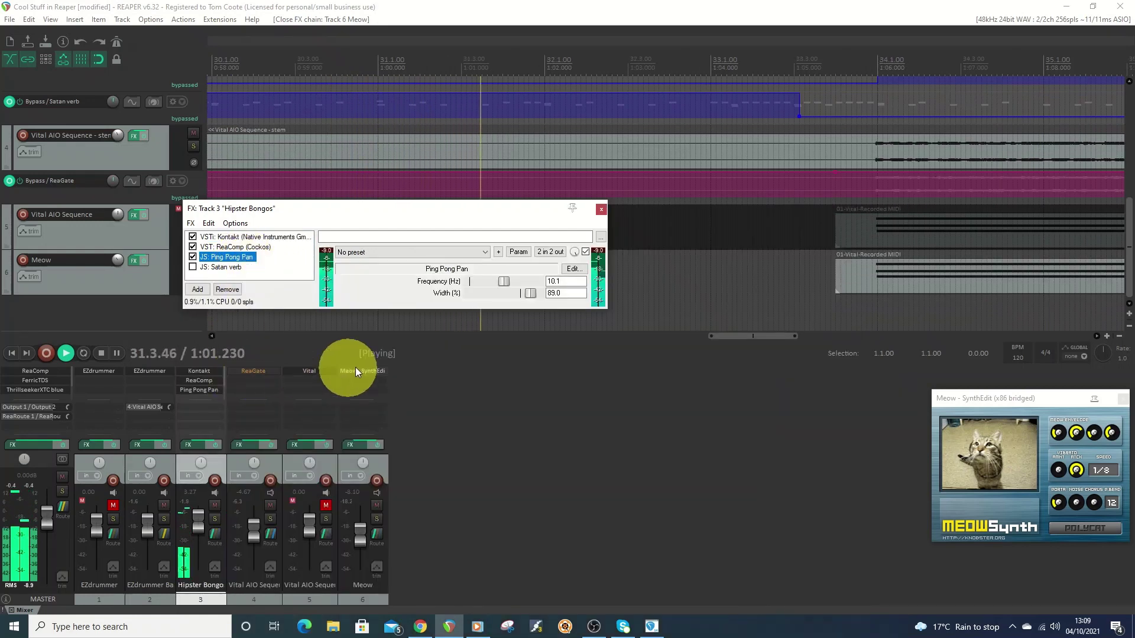